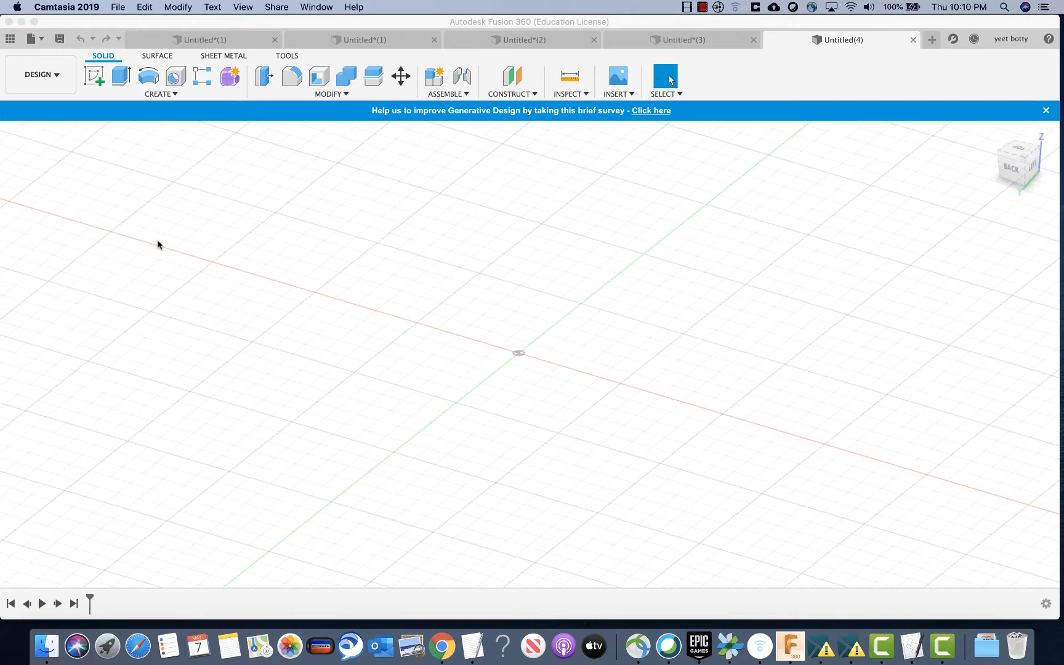
Sketch a rectangle about 75 mm by 54 mm around the origin on the vertical XZ plane and finish the sketch.
{"action": "middle_click_drag", "start_coordinate": [151, 260], "coordinate": [148, 141], "text": "shift"}
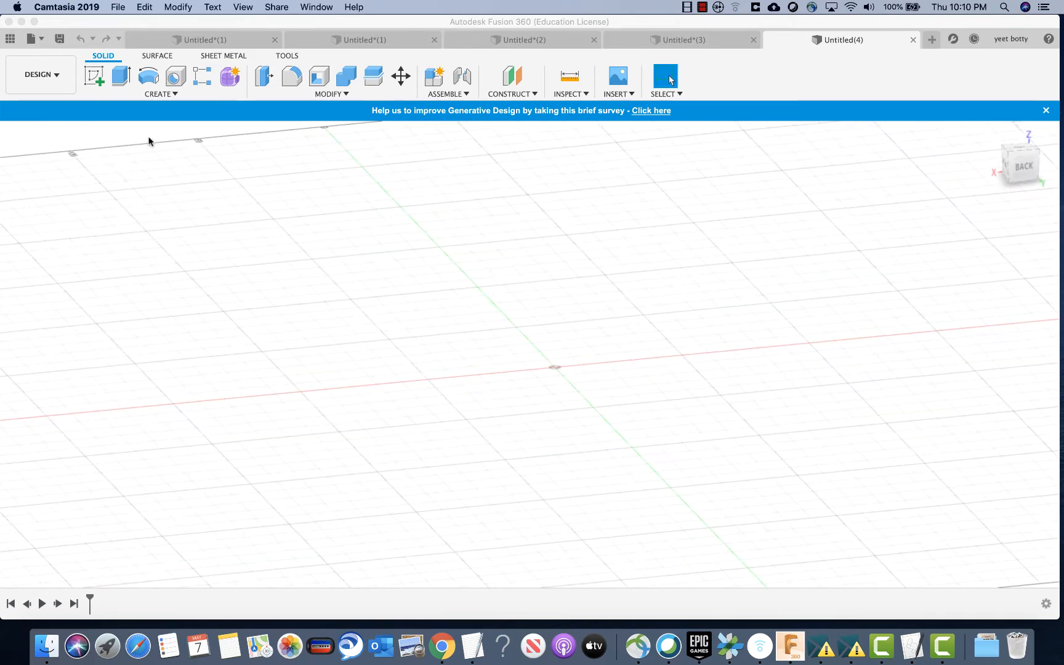
{"action": "left_click", "coordinate": [94, 83]}
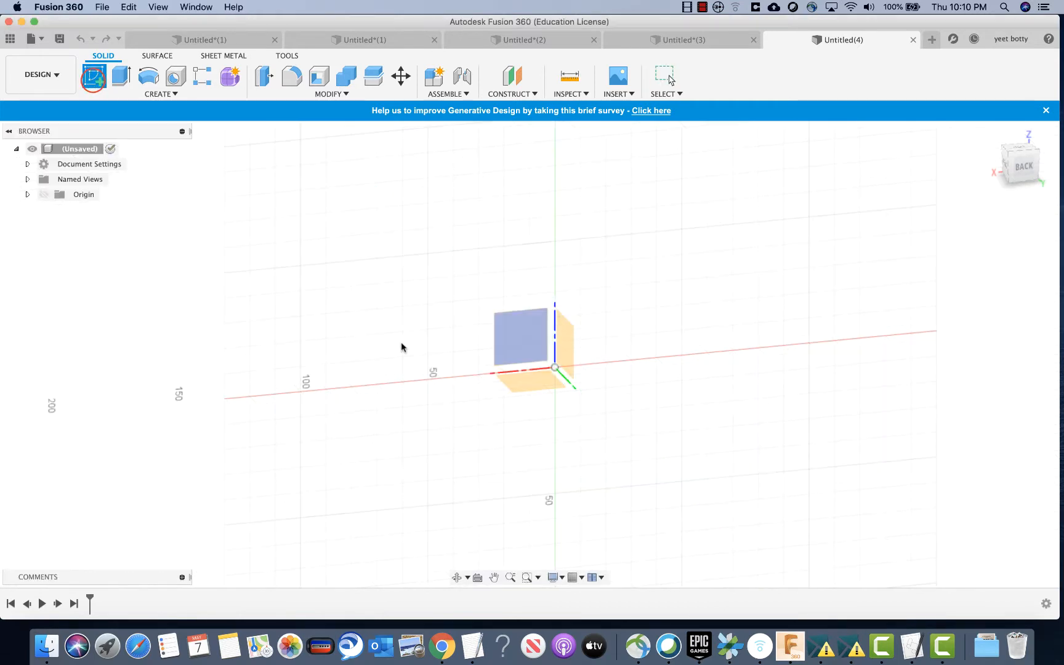
{"action": "left_click", "coordinate": [527, 340]}
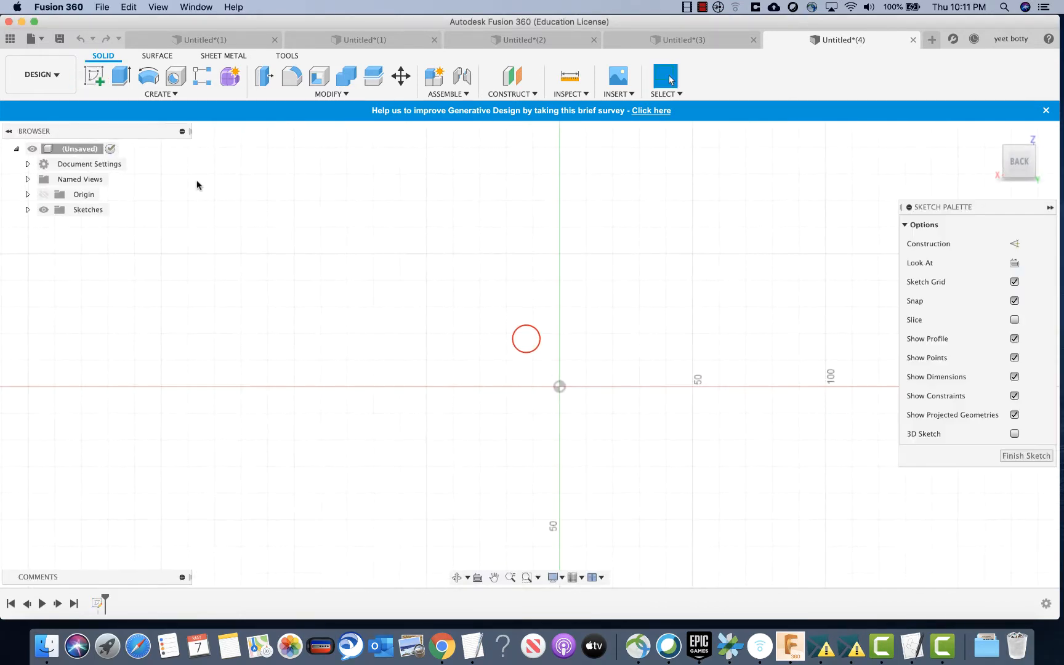
{"action": "left_click", "coordinate": [123, 81]}
{"action": "left_click", "coordinate": [453, 307]}
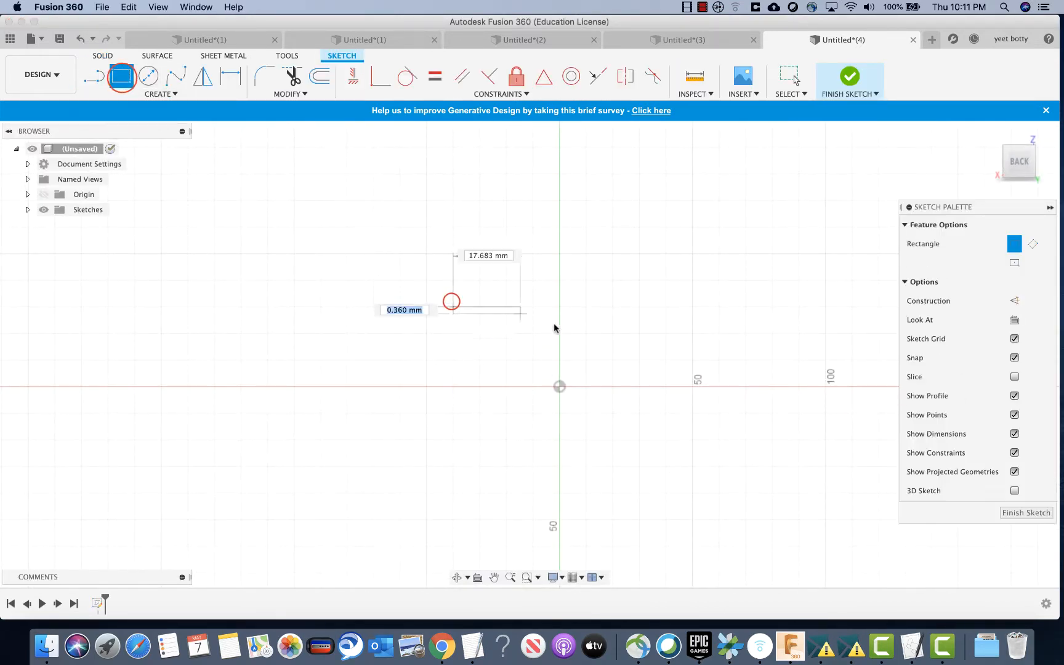
{"action": "left_click", "coordinate": [652, 448]}
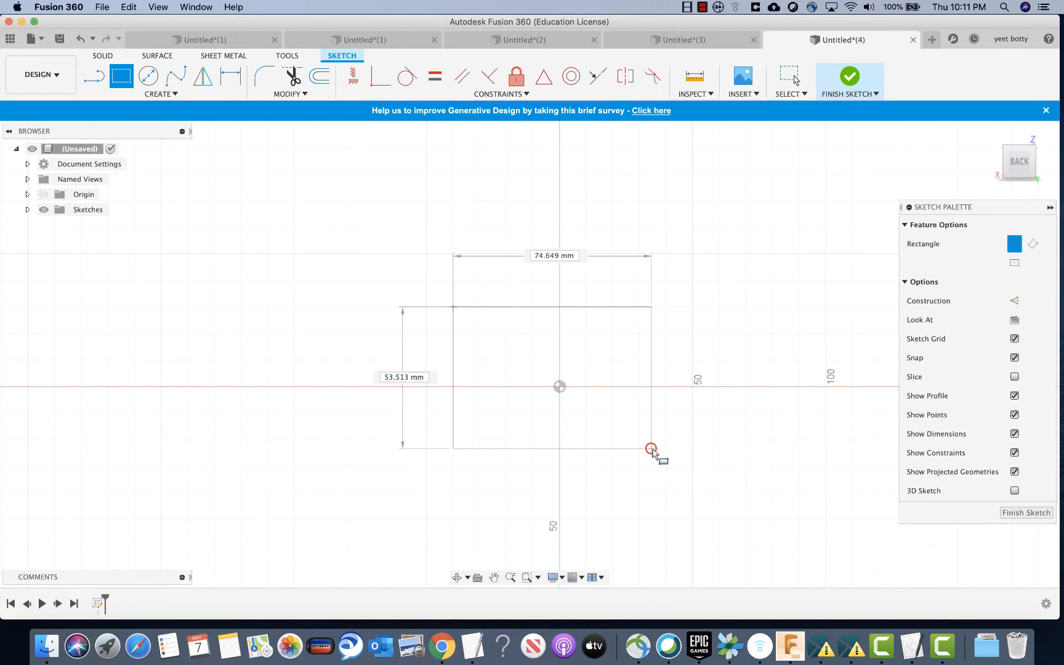
{"action": "left_click", "coordinate": [1005, 513]}
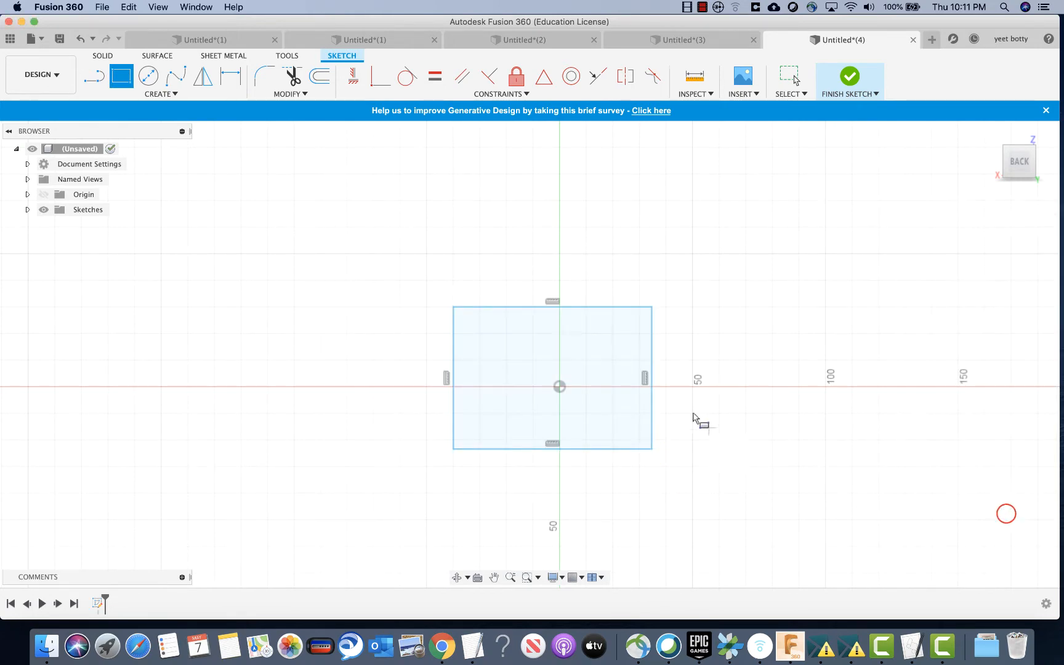
Extrude the rectangle profile 30 mm to one side as a new component.
{"action": "left_click", "coordinate": [562, 377]}
{"action": "key", "text": "e"}
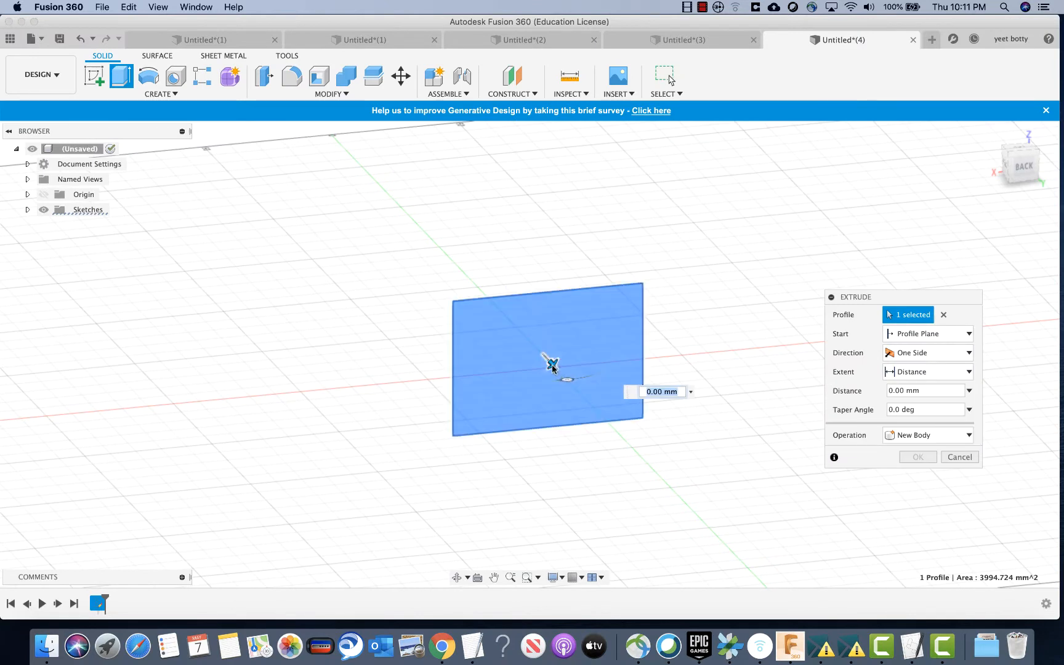
{"action": "left_click_drag", "start_coordinate": [548, 362], "coordinate": [571, 386]}
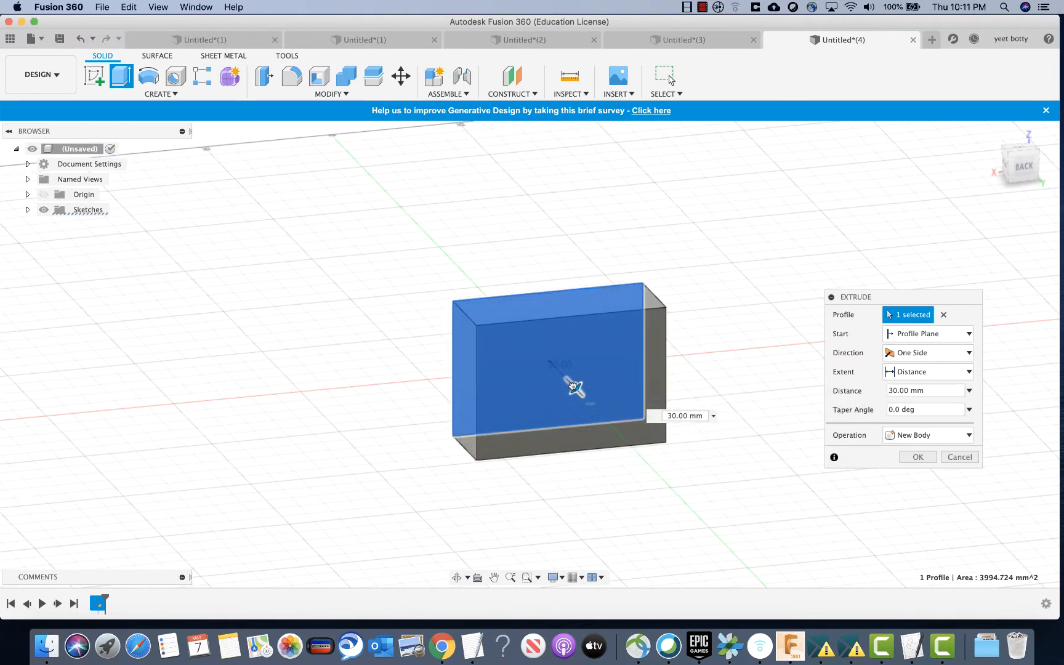
{"action": "left_click", "coordinate": [929, 436]}
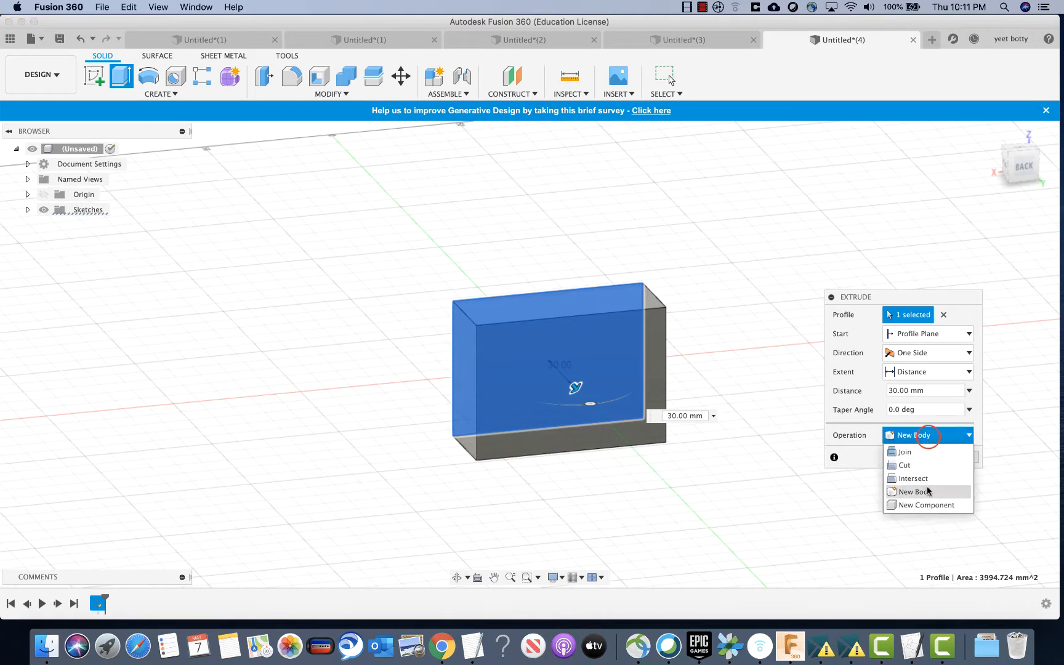
{"action": "left_click", "coordinate": [925, 509]}
{"action": "left_click", "coordinate": [918, 457]}
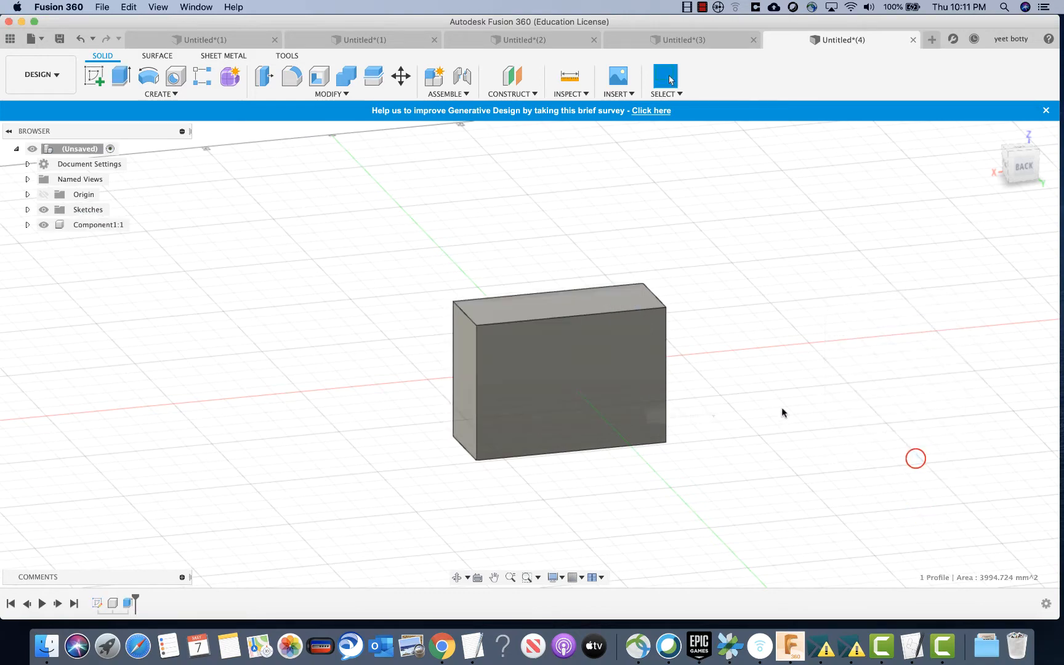
Fillet the edges around the block's top face with a constant 10 mm radius.
{"action": "mouse_move", "coordinate": [781, 411]}
{"action": "middle_mouse_down", "text": "shift"}
{"action": "mouse_move", "coordinate": [711, 425]}
{"action": "mouse_move", "coordinate": [746, 385]}
{"action": "mouse_move", "coordinate": [743, 430]}
{"action": "mouse_move", "coordinate": [763, 412]}
{"action": "middle_mouse_up", "text": "shift"}
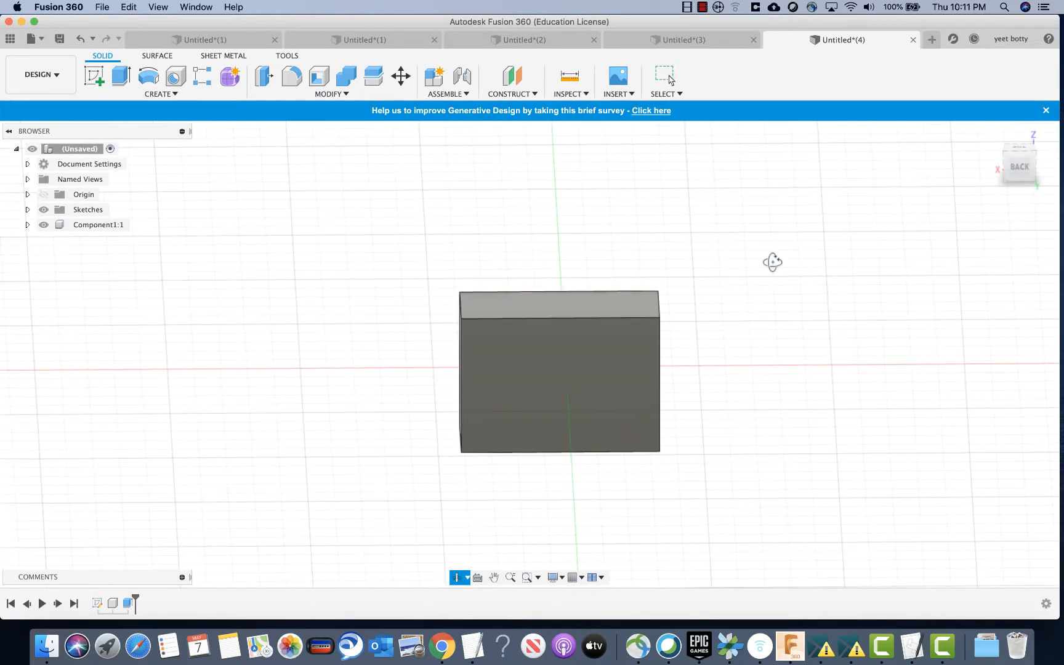
{"action": "middle_click_drag", "start_coordinate": [772, 261], "coordinate": [611, 318], "text": "shift"}
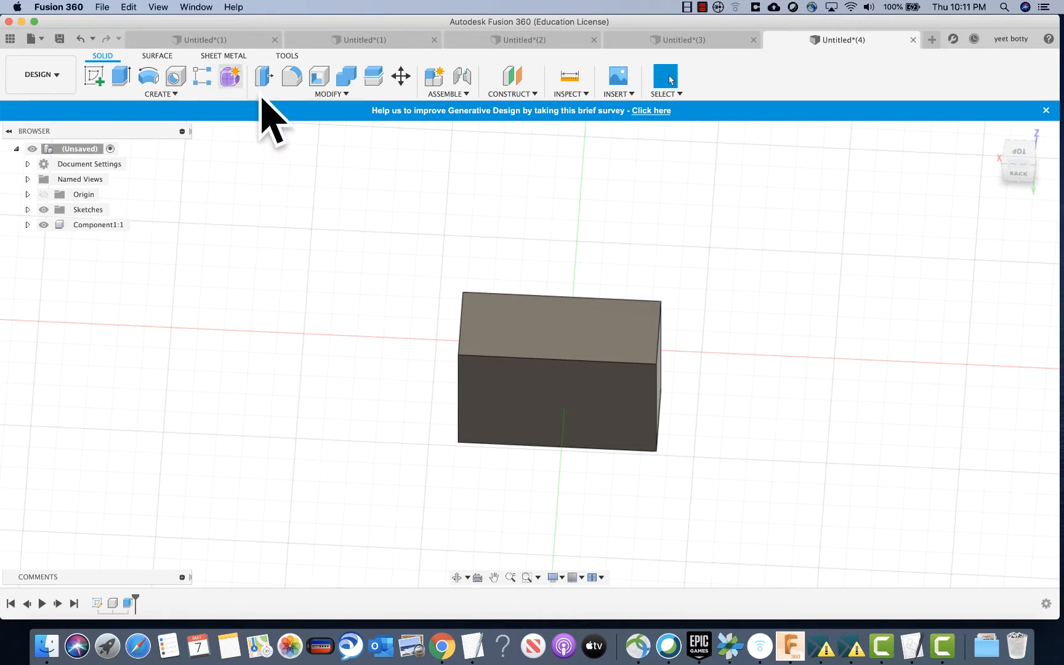
{"action": "left_click", "coordinate": [311, 96]}
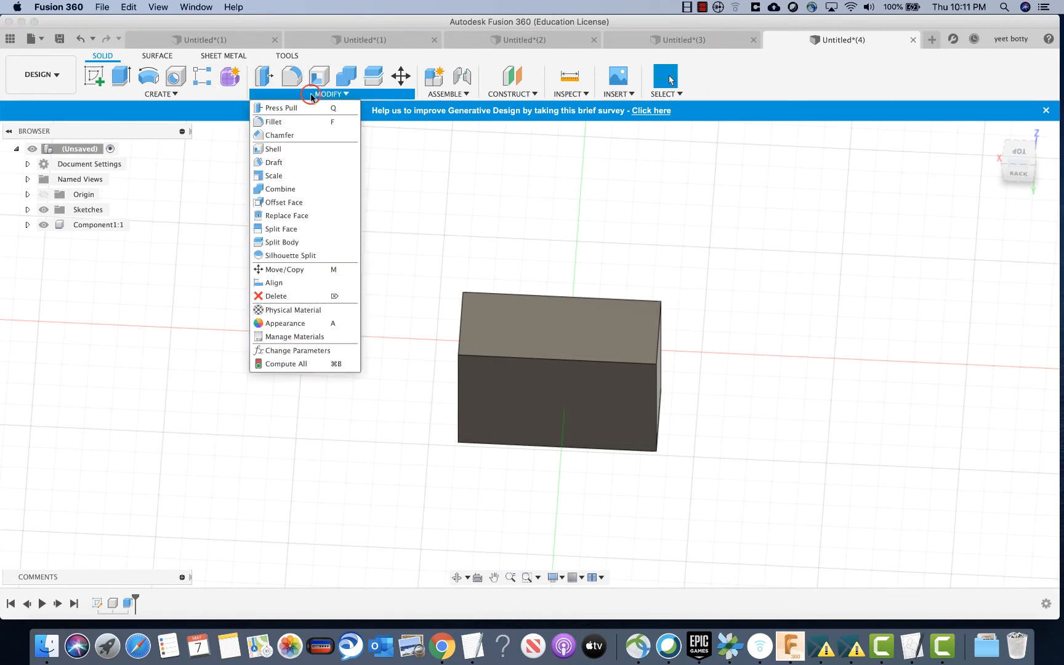
{"action": "left_click", "coordinate": [317, 128]}
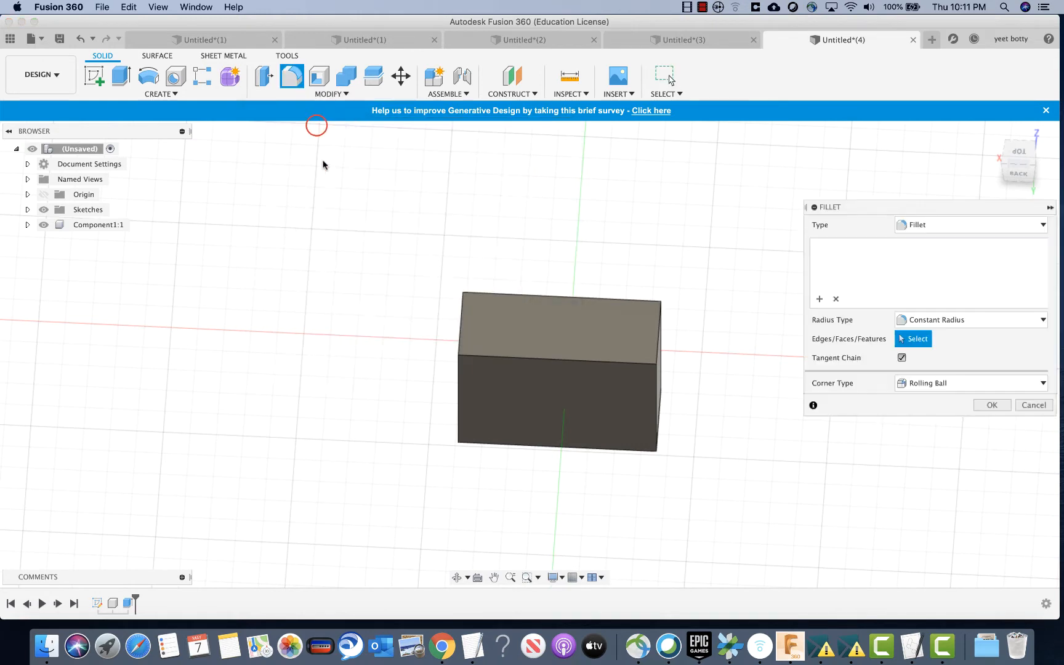
{"action": "mouse_move", "coordinate": [704, 390]}
{"action": "middle_mouse_down", "text": "shift"}
{"action": "mouse_move", "coordinate": [710, 375]}
{"action": "mouse_move", "coordinate": [701, 379]}
{"action": "middle_mouse_up", "text": "shift"}
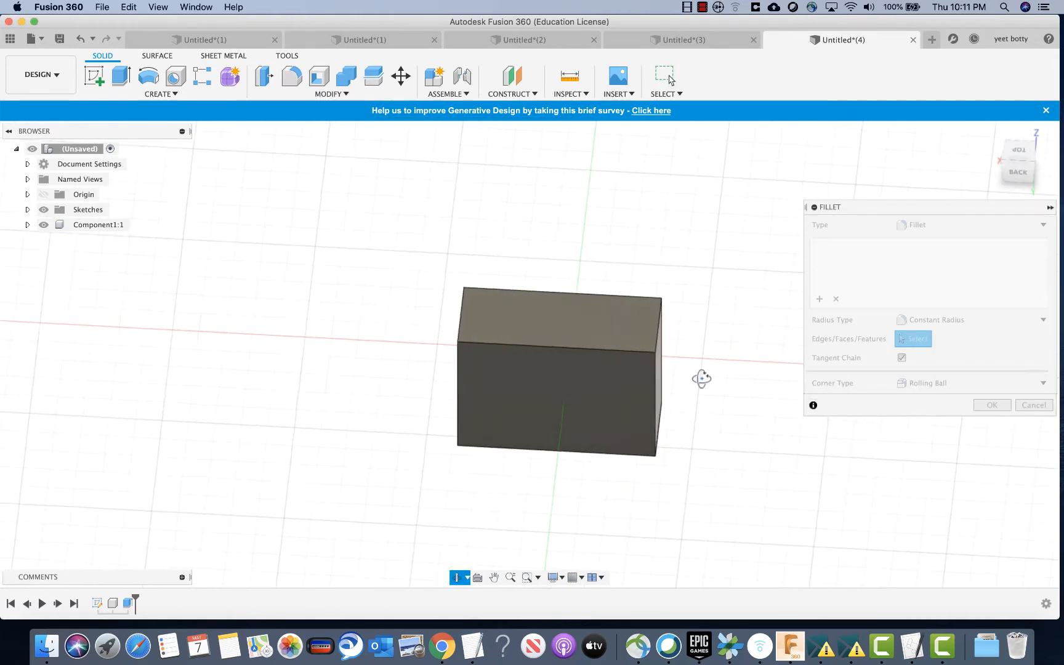
{"action": "left_click", "coordinate": [563, 315]}
{"action": "left_click_drag", "start_coordinate": [563, 287], "coordinate": [560, 299]}
{"action": "middle_click_drag", "start_coordinate": [659, 473], "coordinate": [555, 382], "text": "shift"}
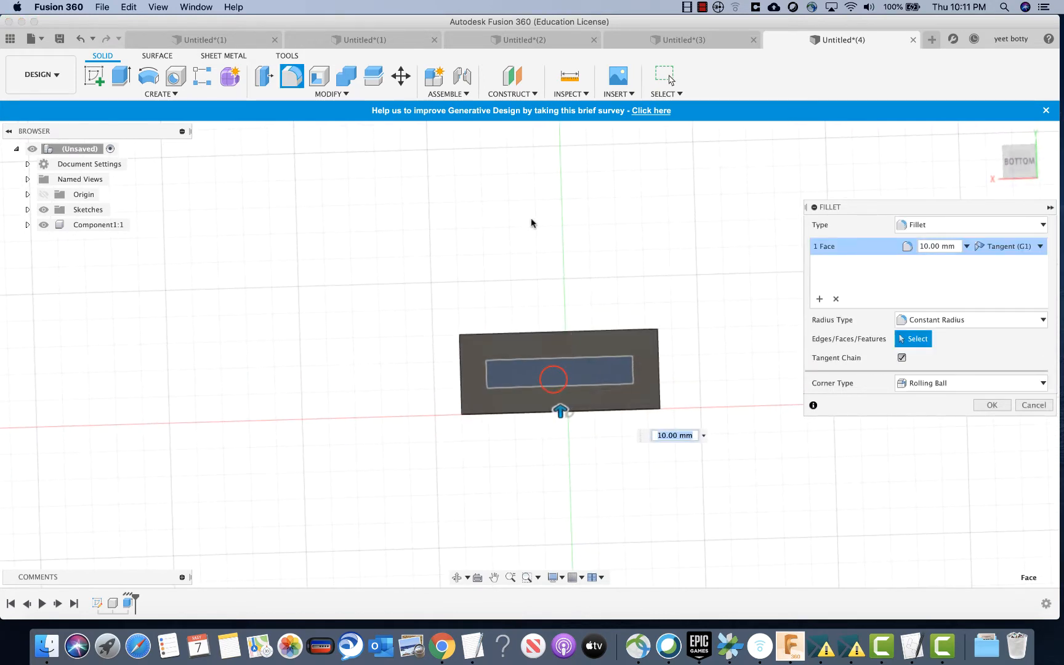
{"action": "middle_click_drag", "start_coordinate": [534, 223], "coordinate": [527, 302], "text": "shift"}
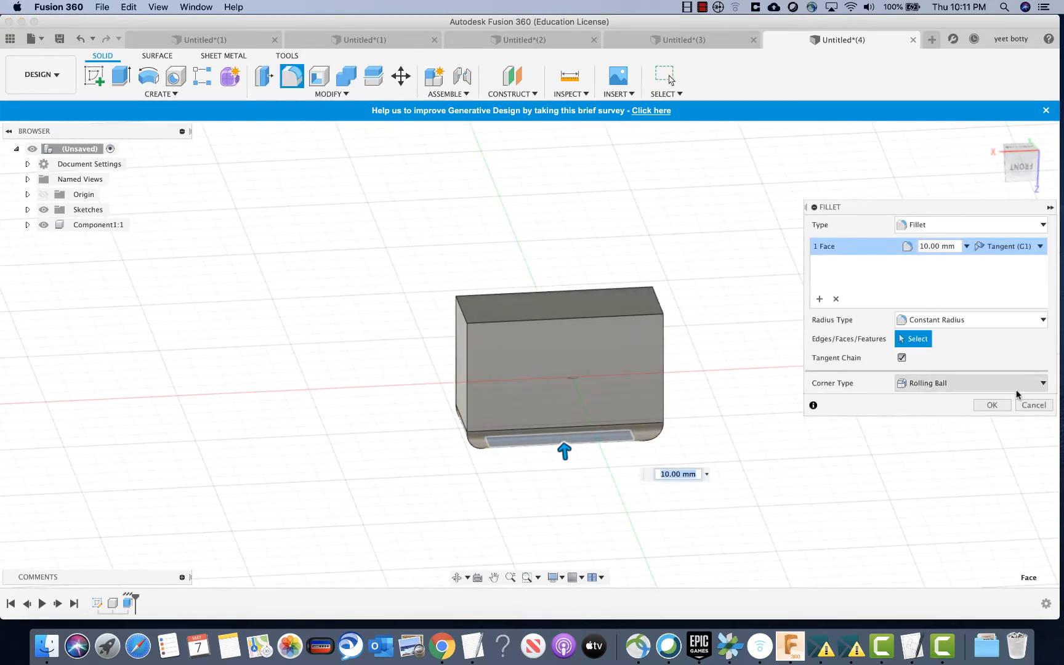
{"action": "left_click", "coordinate": [993, 404]}
Fillet the edges around the block's bottom face with a constant 20 mm radius.
{"action": "middle_click_drag", "start_coordinate": [665, 411], "coordinate": [653, 375], "text": "shift"}
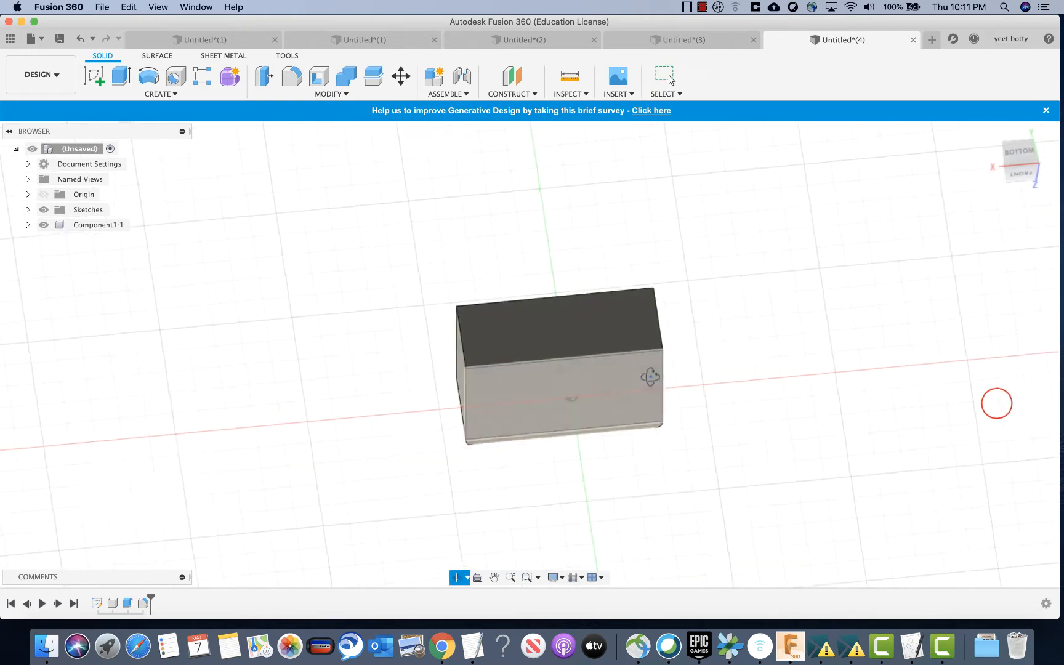
{"action": "left_click", "coordinate": [292, 77]}
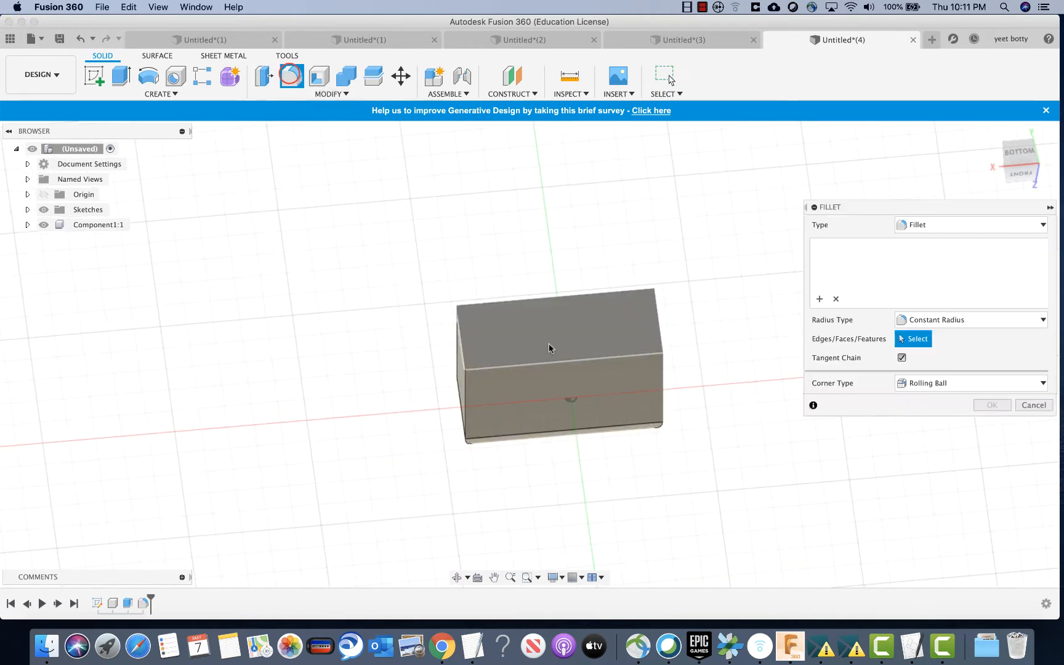
{"action": "left_click", "coordinate": [551, 343]}
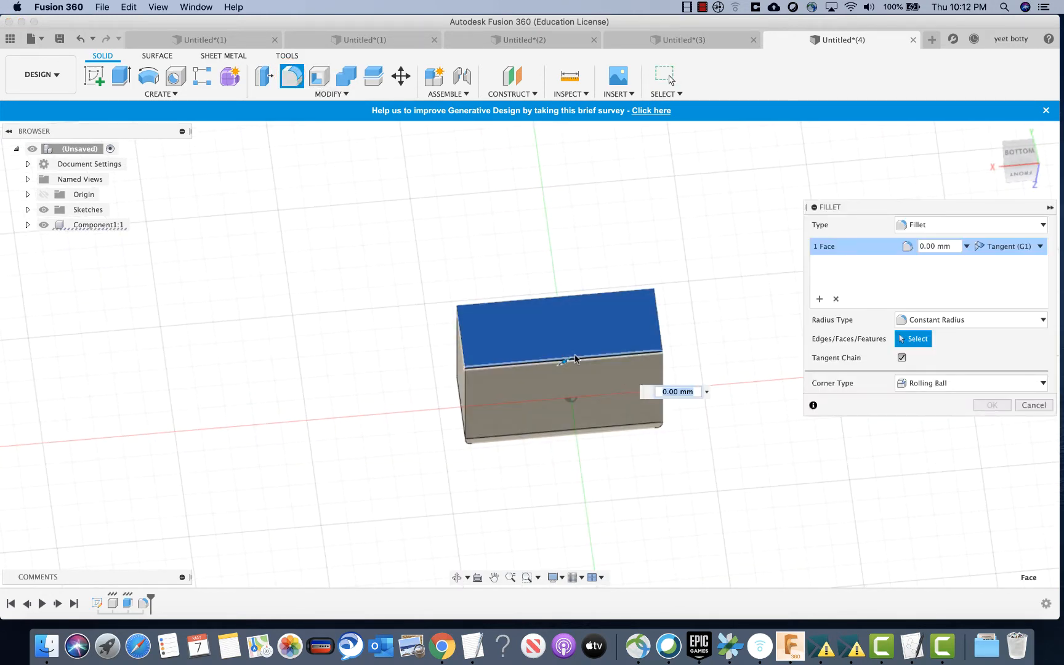
{"action": "mouse_move", "coordinate": [566, 362]}
{"action": "left_mouse_down"}
{"action": "mouse_move", "coordinate": [559, 351]}
{"action": "mouse_move", "coordinate": [558, 362]}
{"action": "left_mouse_up"}
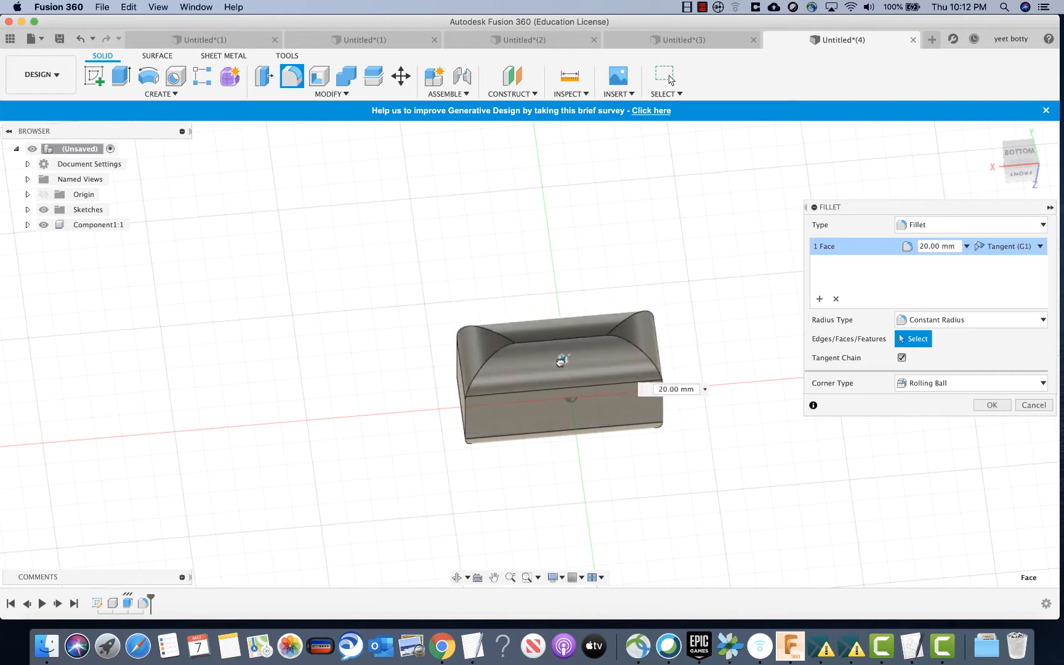
{"action": "left_click", "coordinate": [992, 404]}
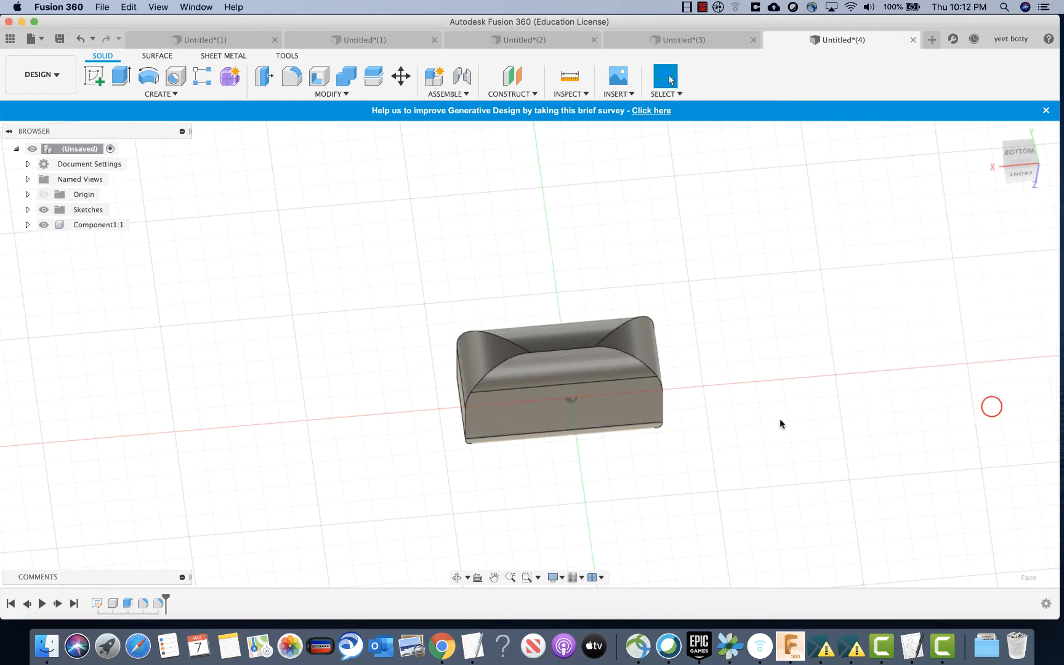
Examine the filleted block from several sides and check the lesson's tool list in the Chrome slideshow.
{"action": "mouse_move", "coordinate": [781, 423]}
{"action": "middle_mouse_down", "text": "shift"}
{"action": "mouse_move", "coordinate": [763, 368]}
{"action": "mouse_move", "coordinate": [801, 292]}
{"action": "mouse_move", "coordinate": [717, 143]}
{"action": "mouse_move", "coordinate": [618, 191]}
{"action": "mouse_move", "coordinate": [619, 413]}
{"action": "mouse_move", "coordinate": [773, 401]}
{"action": "middle_mouse_up", "text": "shift"}
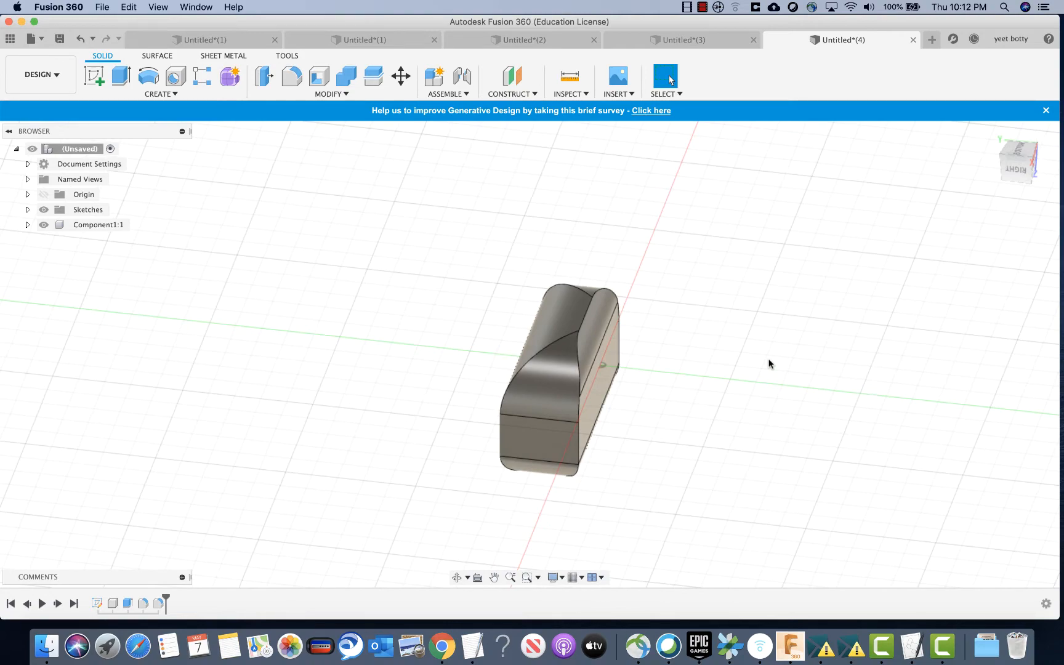
{"action": "middle_click_drag", "start_coordinate": [769, 363], "coordinate": [584, 338], "text": "shift"}
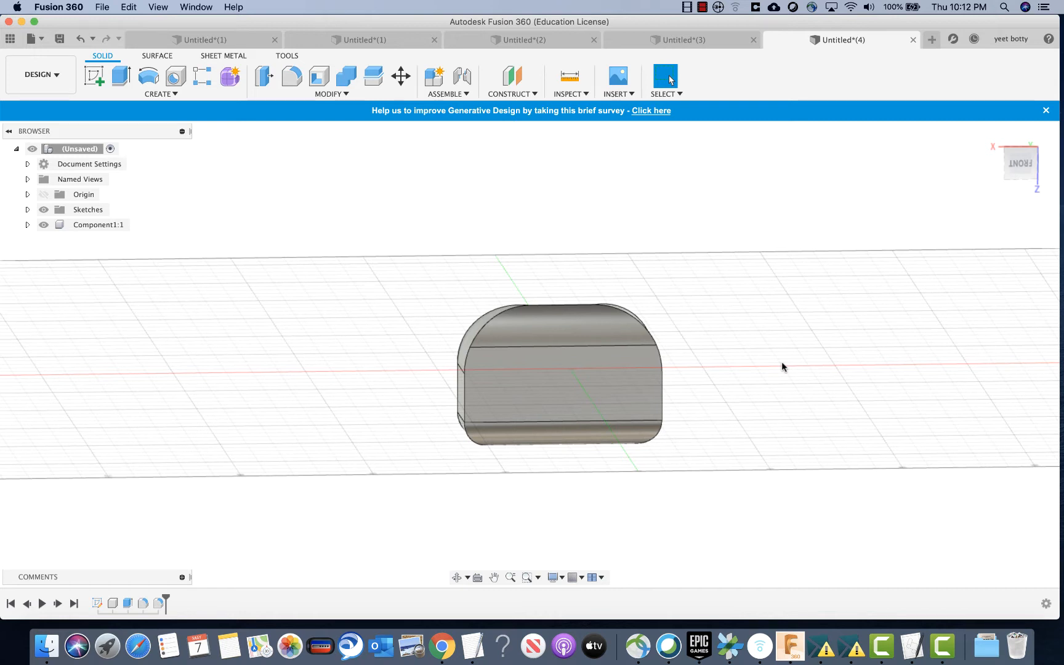
{"action": "key", "text": "alt+super+2"}
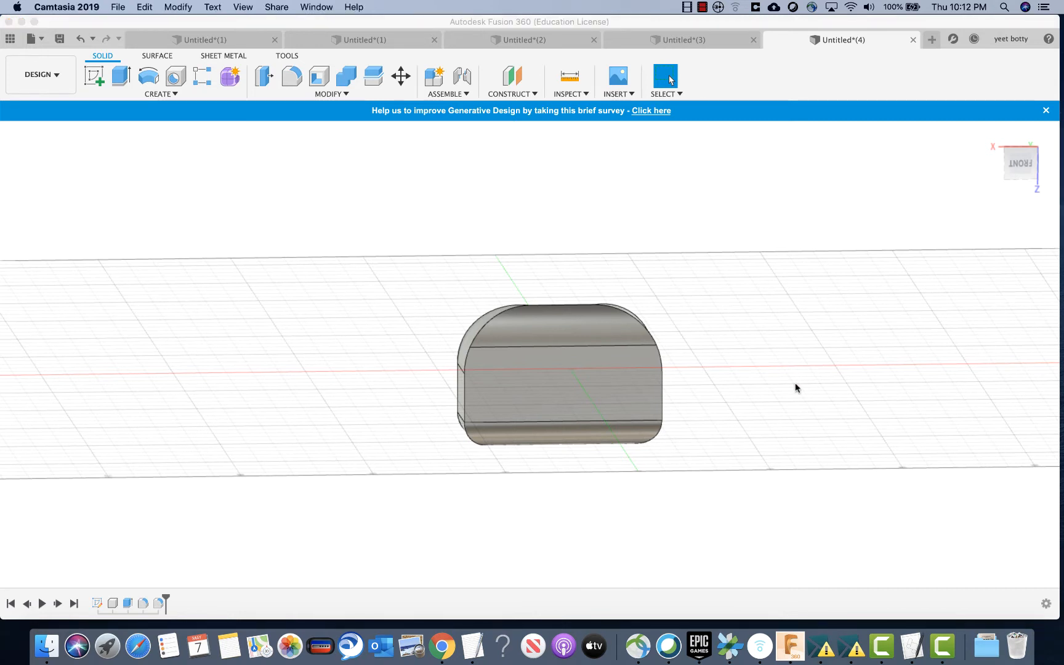
{"action": "left_click", "coordinate": [442, 646]}
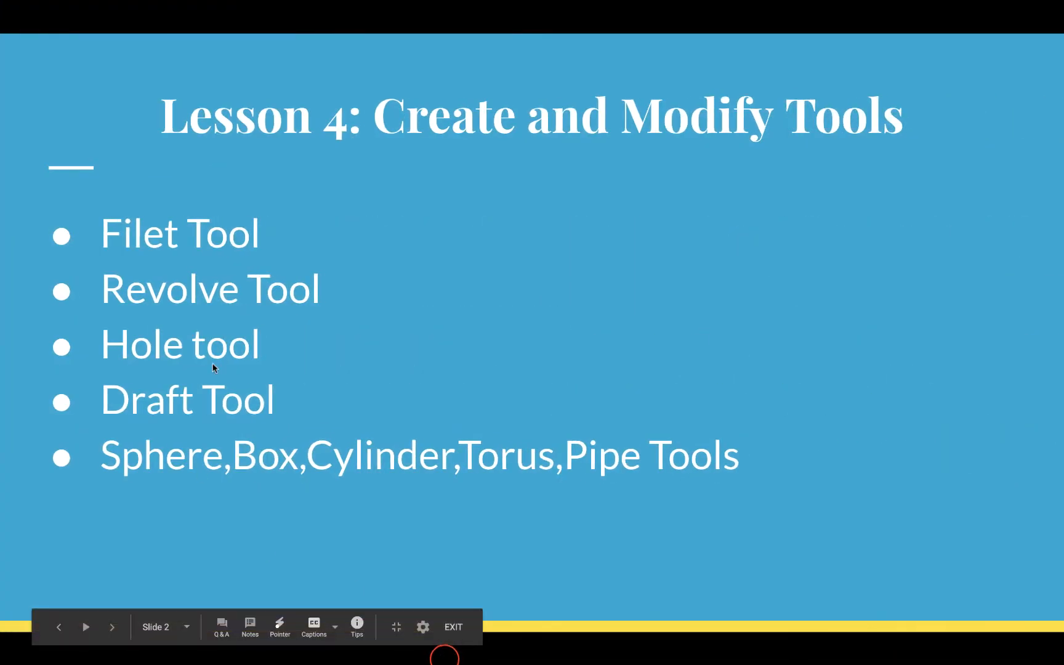
{"action": "key", "text": "super+Tab"}
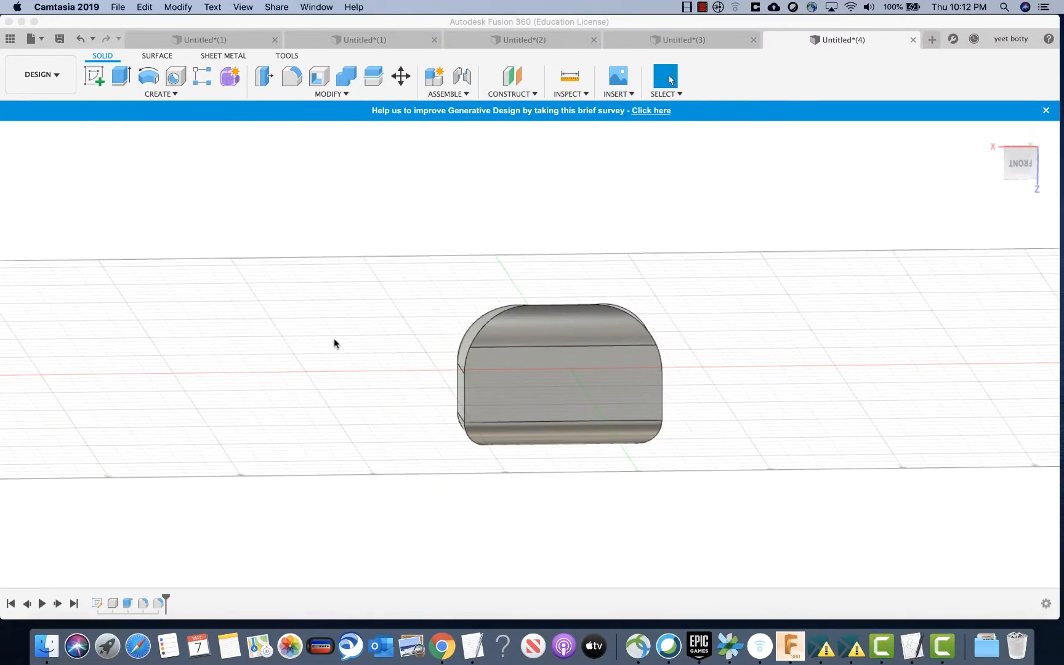
{"action": "middle_click_drag", "start_coordinate": [414, 321], "coordinate": [490, 325], "text": "shift"}
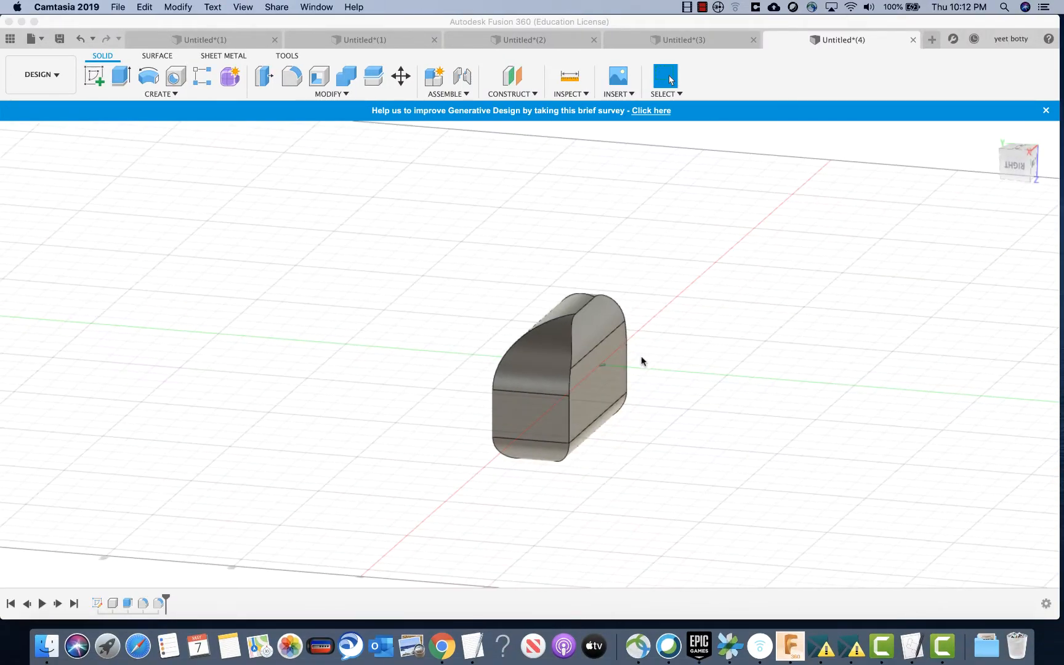
{"action": "middle_click_drag", "start_coordinate": [641, 360], "coordinate": [306, 295]}
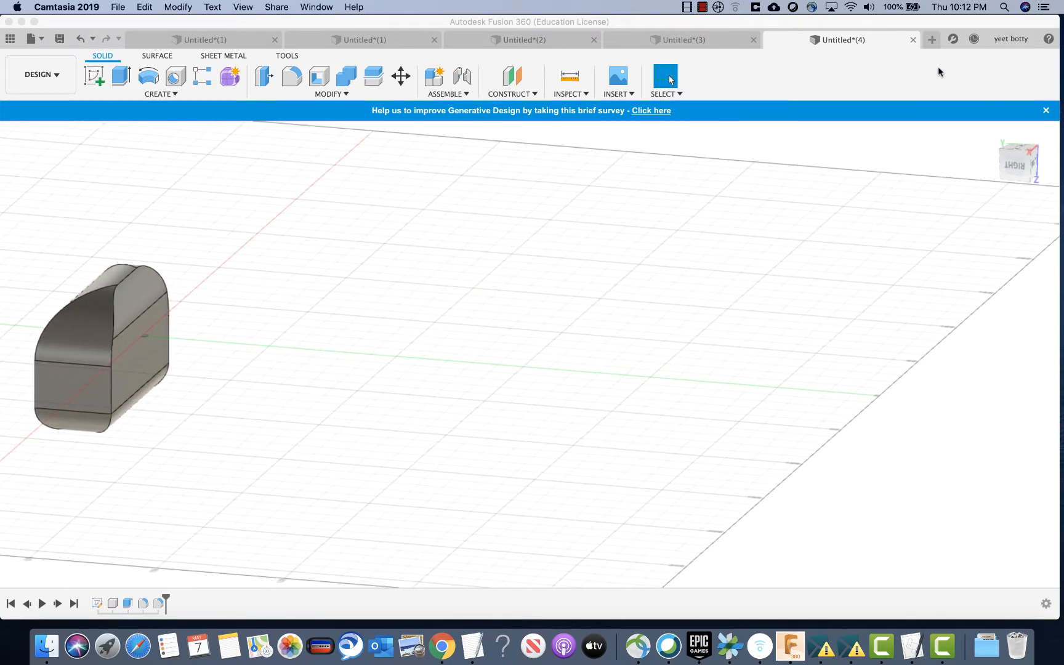
In a new design, sketch a circle on the front XZ plane, centred on the vertical axis above the origin.
{"action": "left_click", "coordinate": [932, 40]}
{"action": "left_click", "coordinate": [932, 39]}
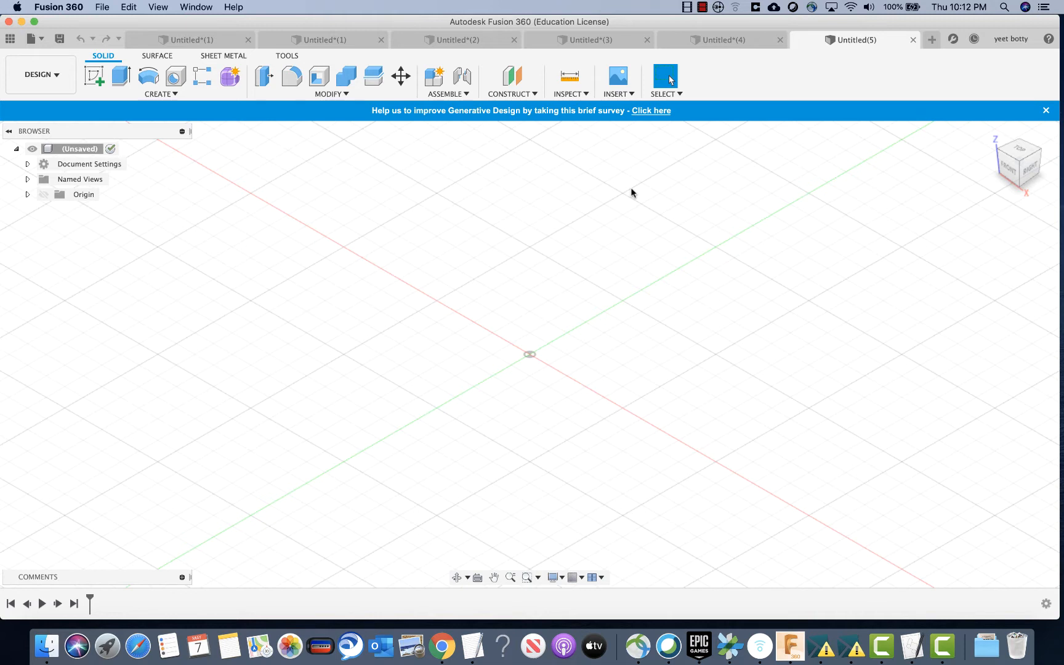
{"action": "left_click", "coordinate": [159, 93]}
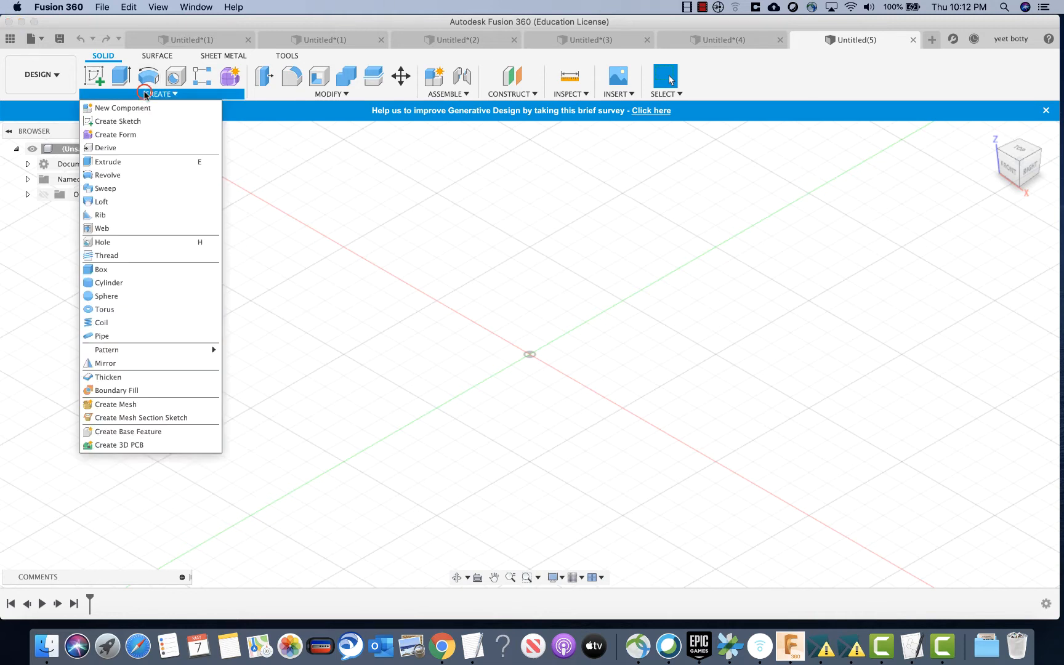
{"action": "left_click", "coordinate": [137, 127]}
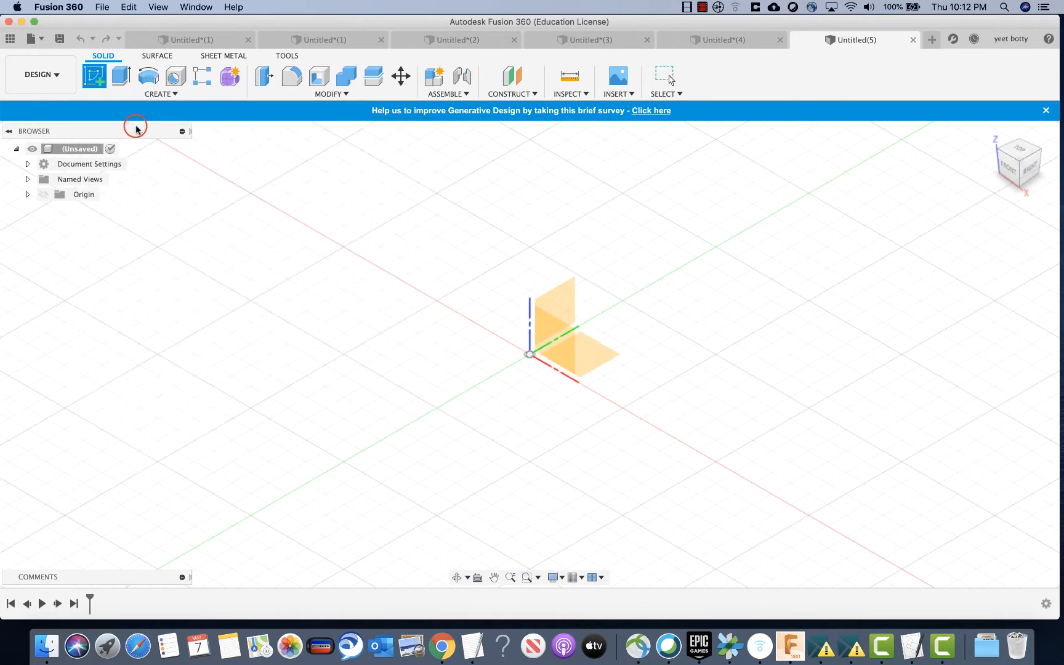
{"action": "left_click", "coordinate": [557, 345]}
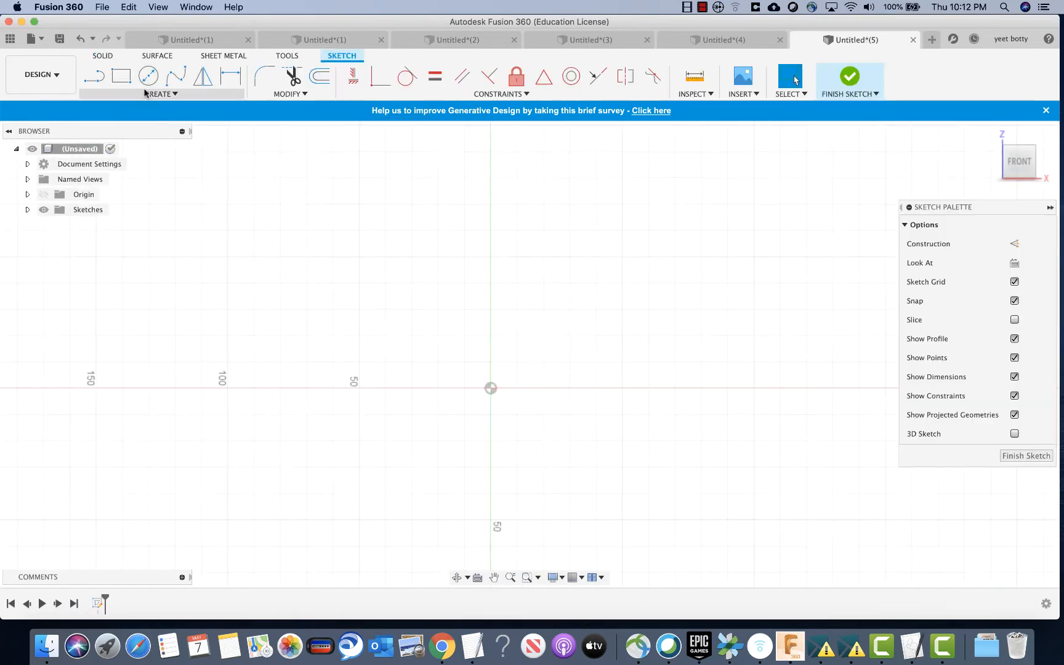
{"action": "left_click", "coordinate": [148, 76]}
{"action": "left_click", "coordinate": [491, 285]}
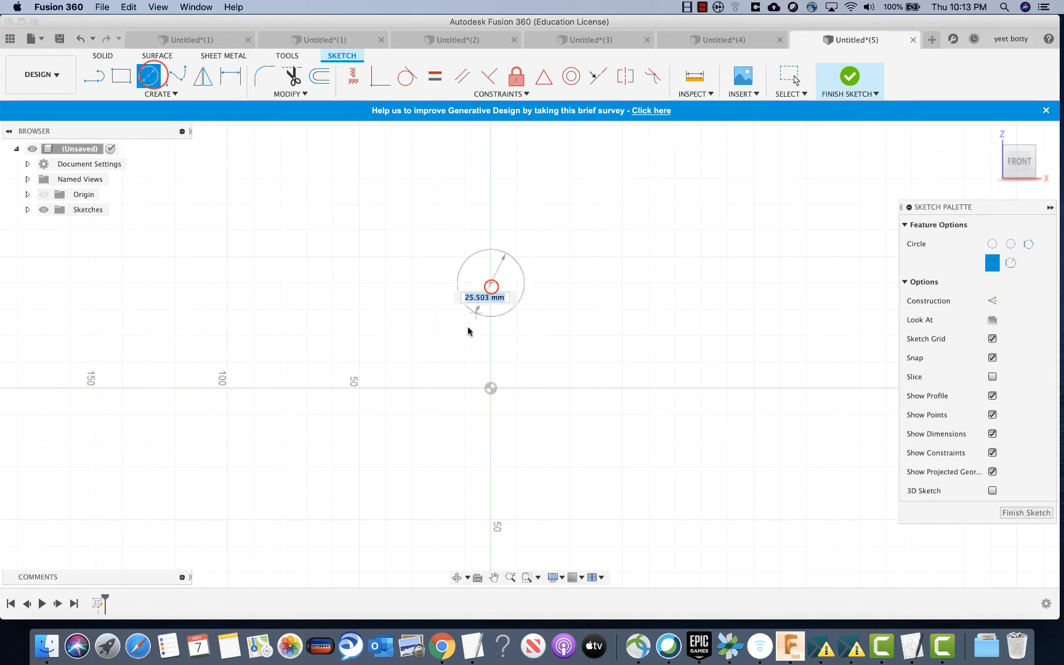
{"action": "left_click", "coordinate": [444, 334]}
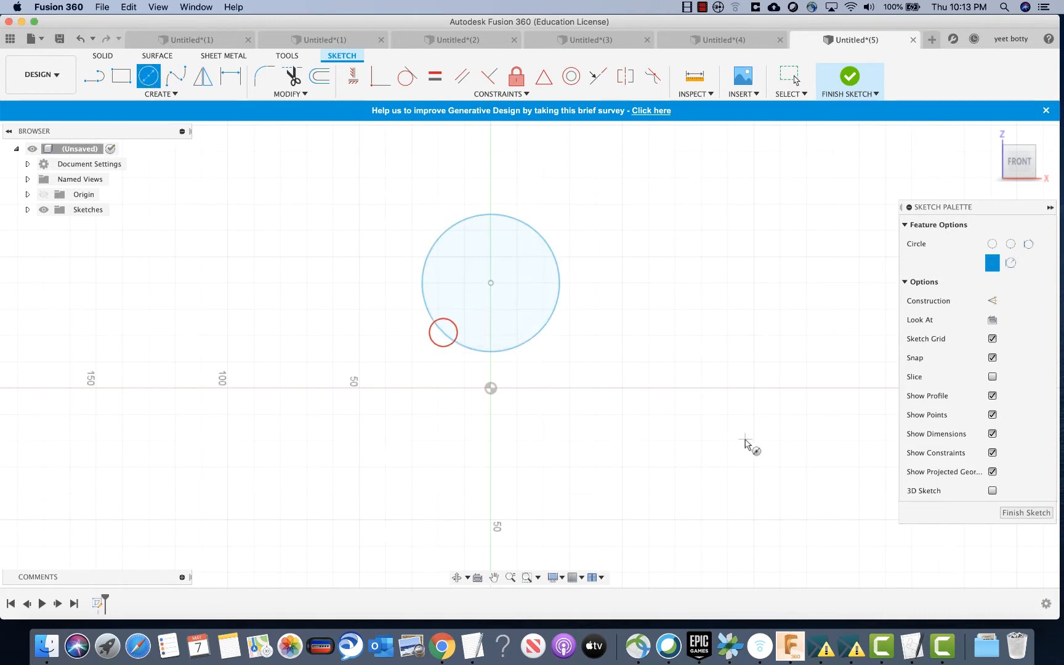
End the circle command and finish the sketch.
{"action": "right_click", "coordinate": [688, 388]}
{"action": "left_click", "coordinate": [737, 388]}
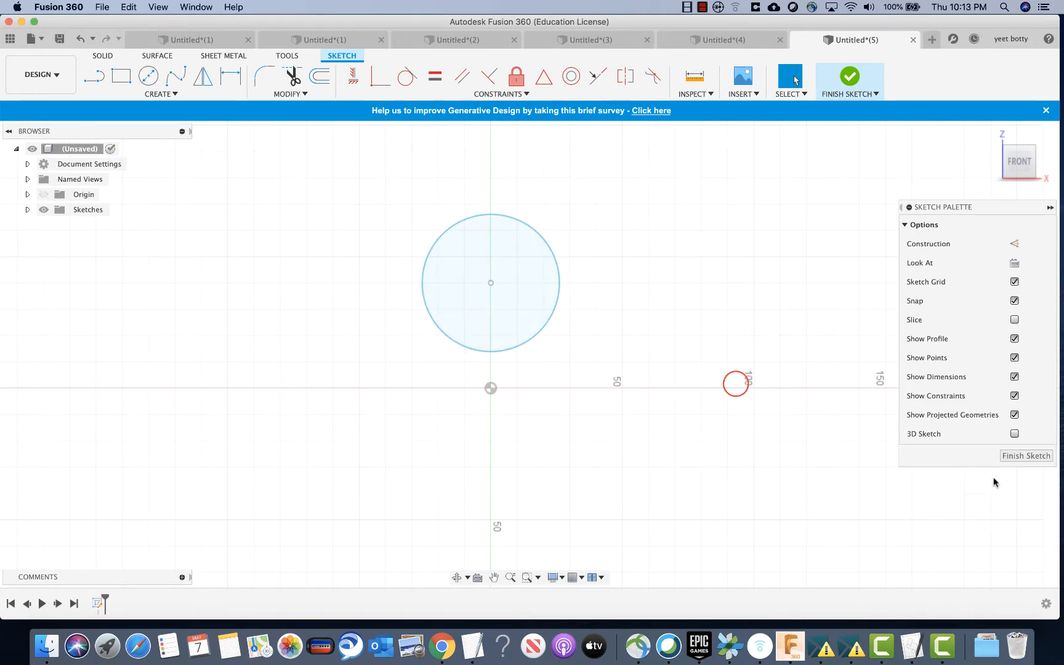
{"action": "left_click", "coordinate": [1017, 461]}
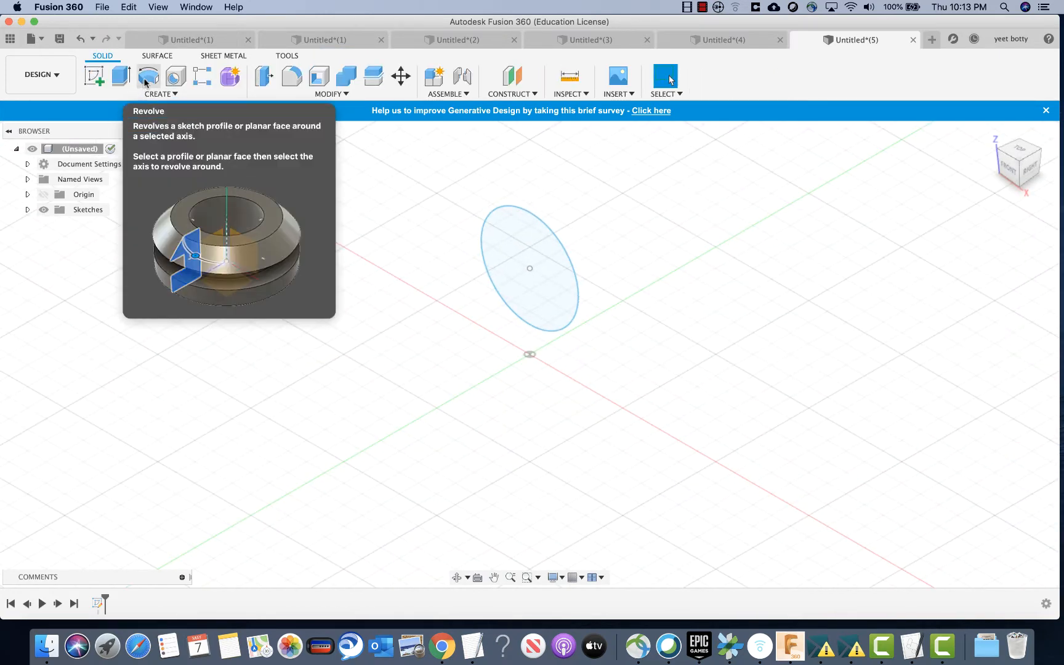
Try to revolve the circle 185 degrees about the vertical Z axis as a new body.
{"action": "left_click", "coordinate": [150, 94]}
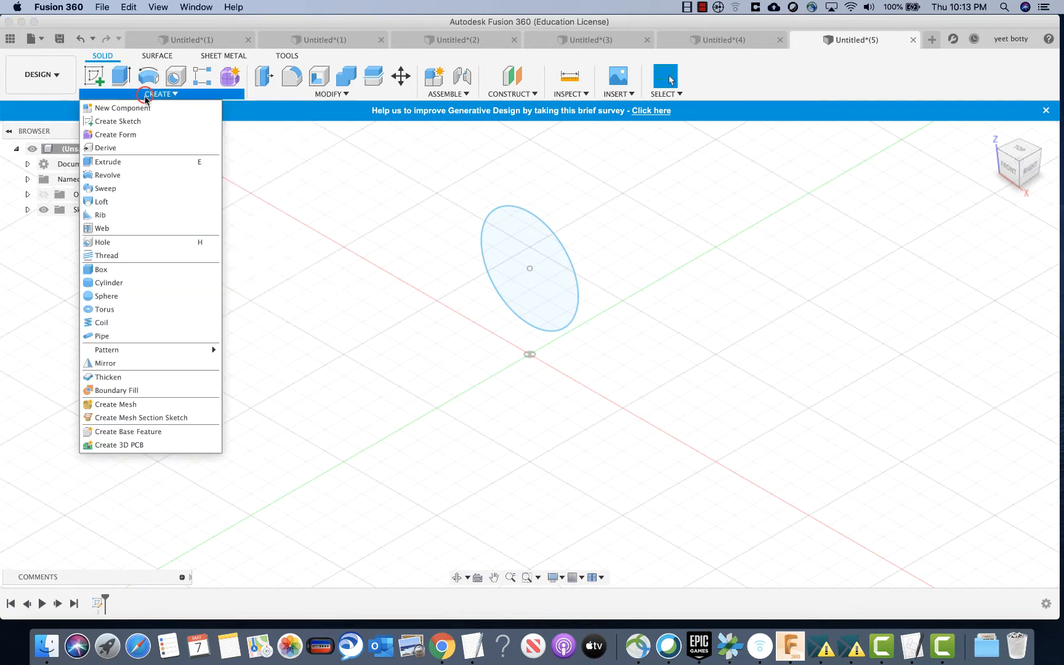
{"action": "left_click", "coordinate": [130, 177]}
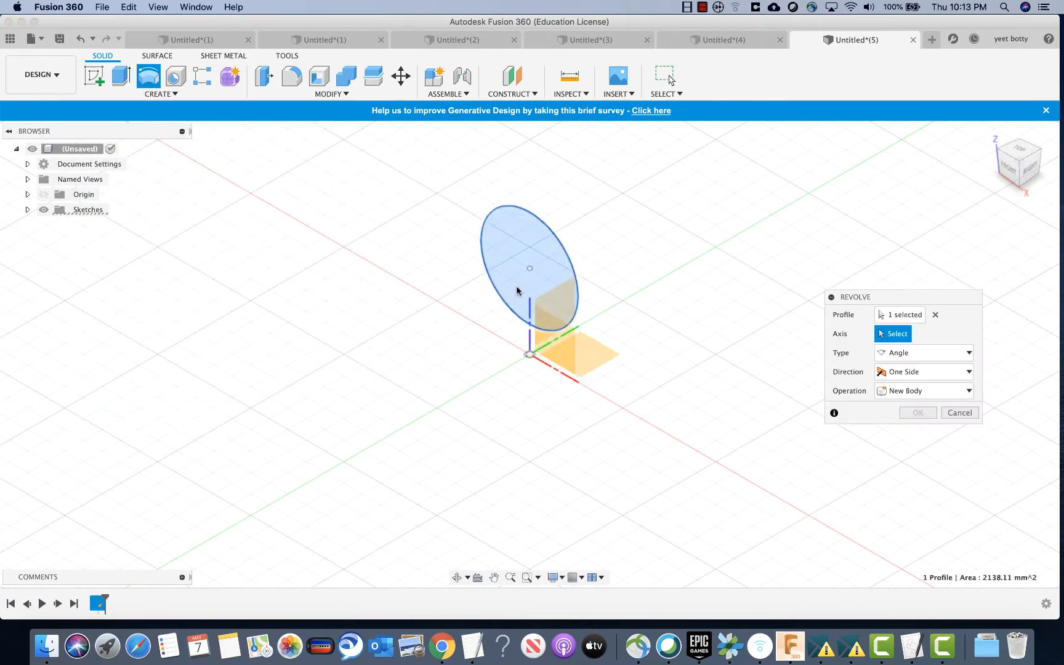
{"action": "left_click", "coordinate": [906, 315]}
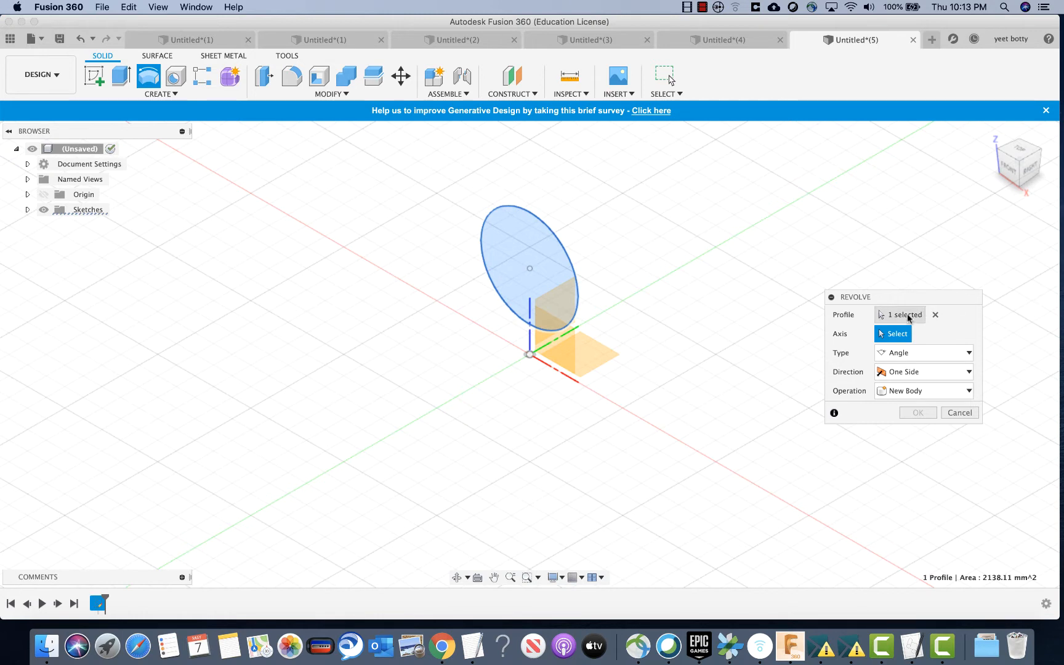
{"action": "left_click", "coordinate": [551, 276]}
{"action": "left_click", "coordinate": [551, 276]}
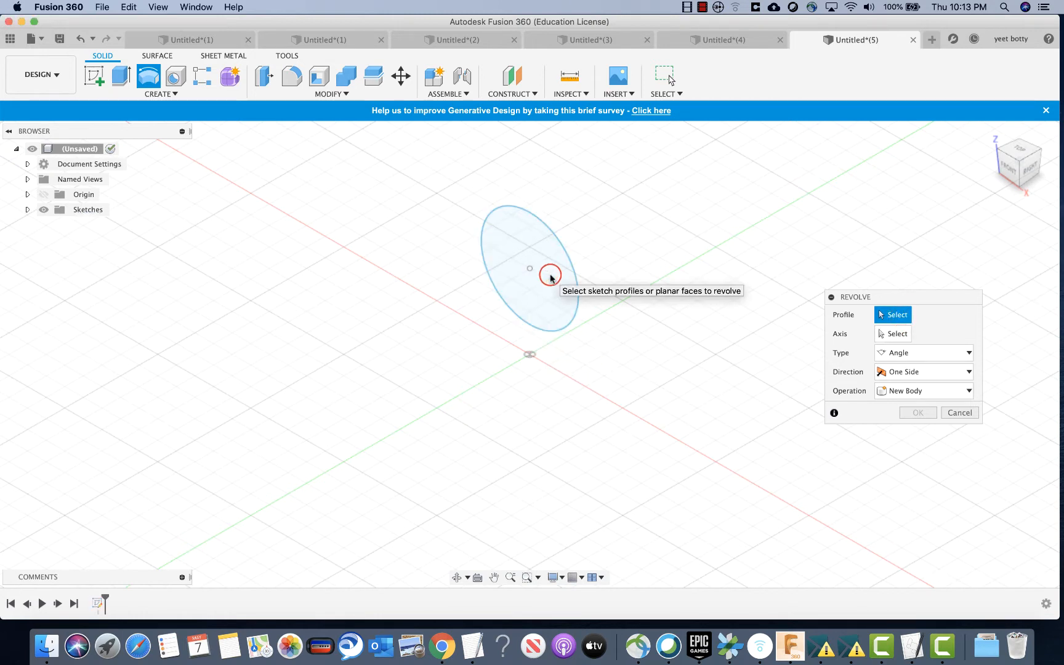
{"action": "left_click", "coordinate": [499, 282]}
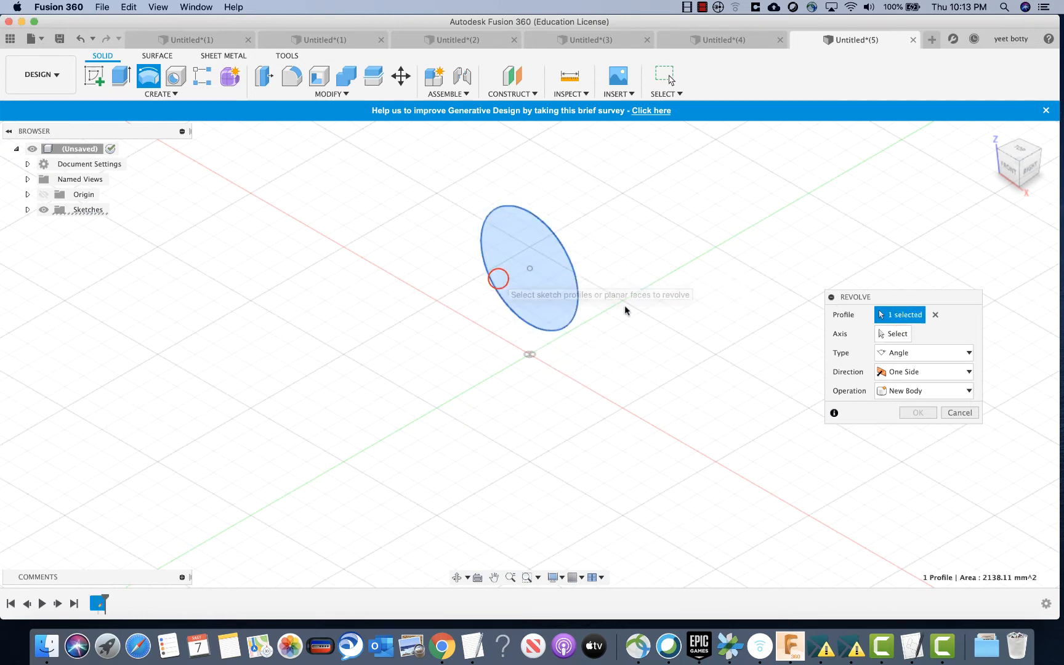
{"action": "left_click", "coordinate": [897, 337]}
{"action": "mouse_move", "coordinate": [664, 346]}
{"action": "middle_mouse_down", "text": "shift"}
{"action": "mouse_move", "coordinate": [694, 338]}
{"action": "mouse_move", "coordinate": [712, 308]}
{"action": "mouse_move", "coordinate": [696, 325]}
{"action": "mouse_move", "coordinate": [627, 335]}
{"action": "mouse_move", "coordinate": [674, 316]}
{"action": "mouse_move", "coordinate": [658, 344]}
{"action": "middle_mouse_up", "text": "shift"}
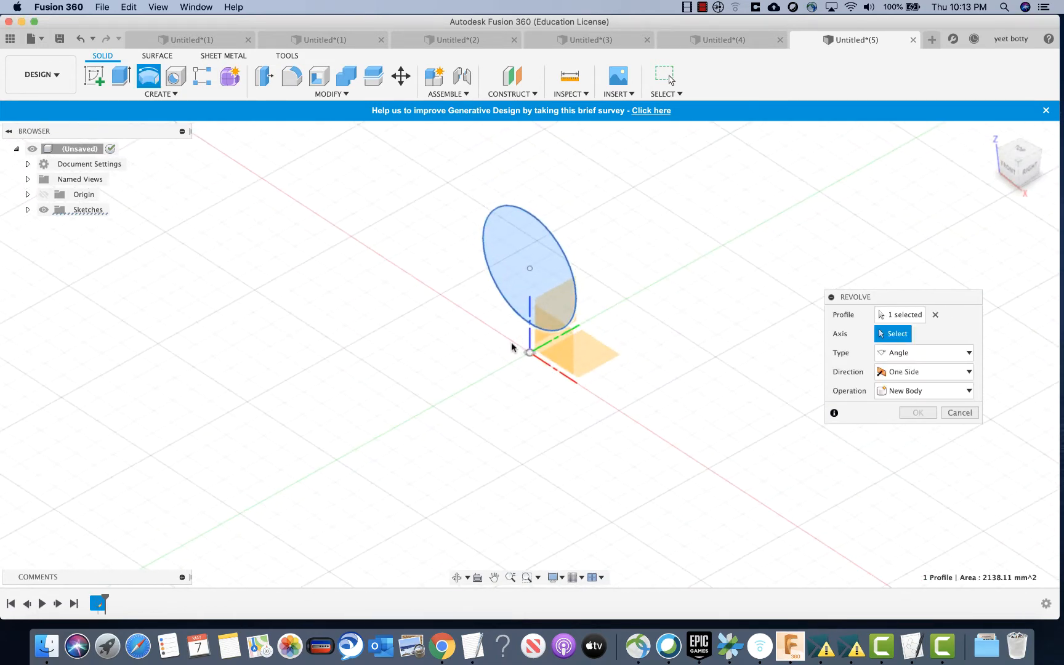
{"action": "left_click", "coordinate": [528, 335]}
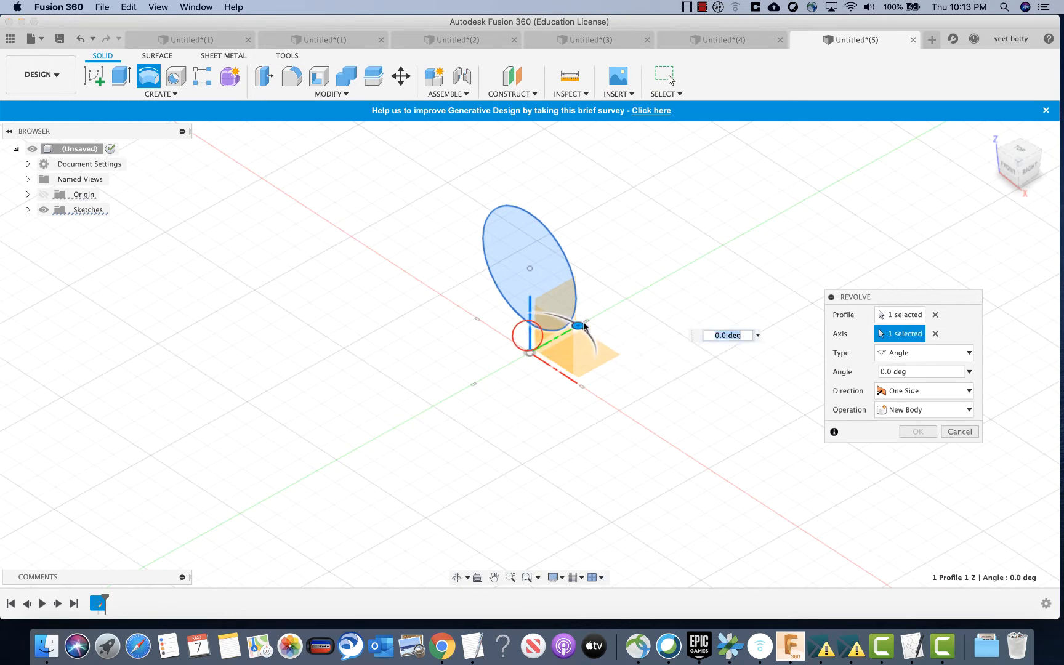
{"action": "left_click_drag", "start_coordinate": [573, 322], "coordinate": [515, 366]}
{"action": "middle_click_drag", "start_coordinate": [656, 302], "coordinate": [592, 251], "text": "shift"}
{"action": "middle_click_drag", "start_coordinate": [621, 314], "coordinate": [600, 354], "text": "shift"}
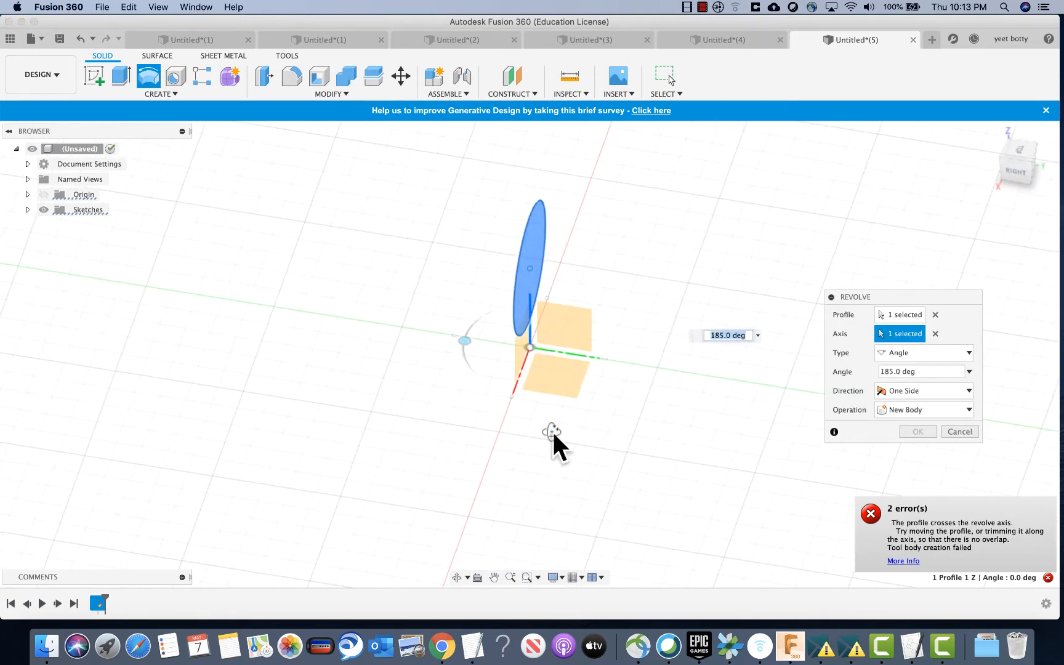
{"action": "middle_click_drag", "start_coordinate": [567, 429], "coordinate": [671, 407], "text": "shift"}
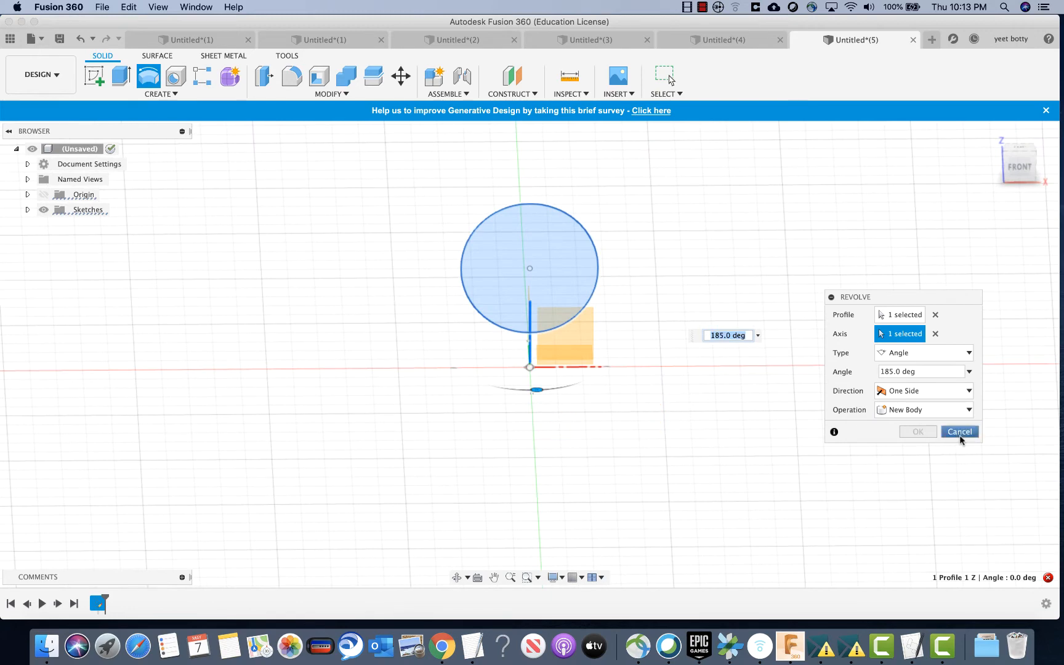
{"action": "left_click", "coordinate": [959, 431]}
Move the sketched circle away from the vertical axis, placing its centre at about X 130 mm and Z 280 mm.
{"action": "middle_click_drag", "start_coordinate": [678, 366], "coordinate": [591, 368], "text": "shift"}
{"action": "left_click", "coordinate": [533, 296]}
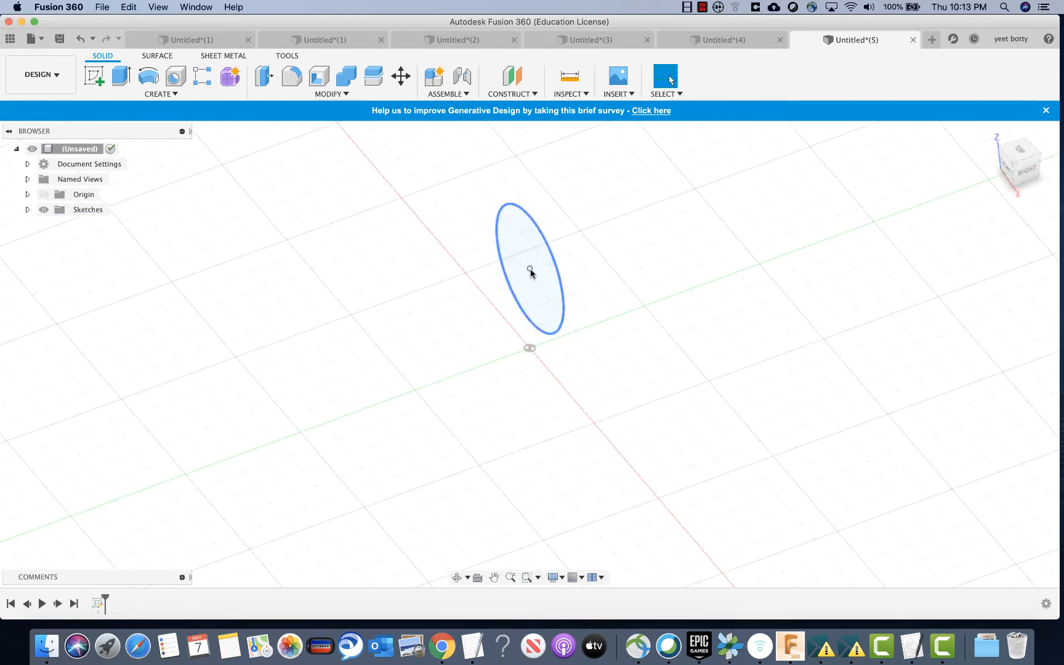
{"action": "mouse_move", "coordinate": [530, 271]}
{"action": "left_mouse_down"}
{"action": "mouse_move", "coordinate": [608, 230]}
{"action": "mouse_move", "coordinate": [613, 209]}
{"action": "left_mouse_up"}
{"action": "mouse_move", "coordinate": [625, 252]}
{"action": "middle_mouse_down", "text": "shift"}
{"action": "mouse_move", "coordinate": [641, 295]}
{"action": "mouse_move", "coordinate": [680, 285]}
{"action": "mouse_move", "coordinate": [648, 330]}
{"action": "mouse_move", "coordinate": [616, 347]}
{"action": "middle_mouse_up", "text": "shift"}
{"action": "left_click_drag", "start_coordinate": [614, 211], "coordinate": [668, 201]}
{"action": "middle_click_drag", "start_coordinate": [687, 235], "coordinate": [727, 242], "text": "shift"}
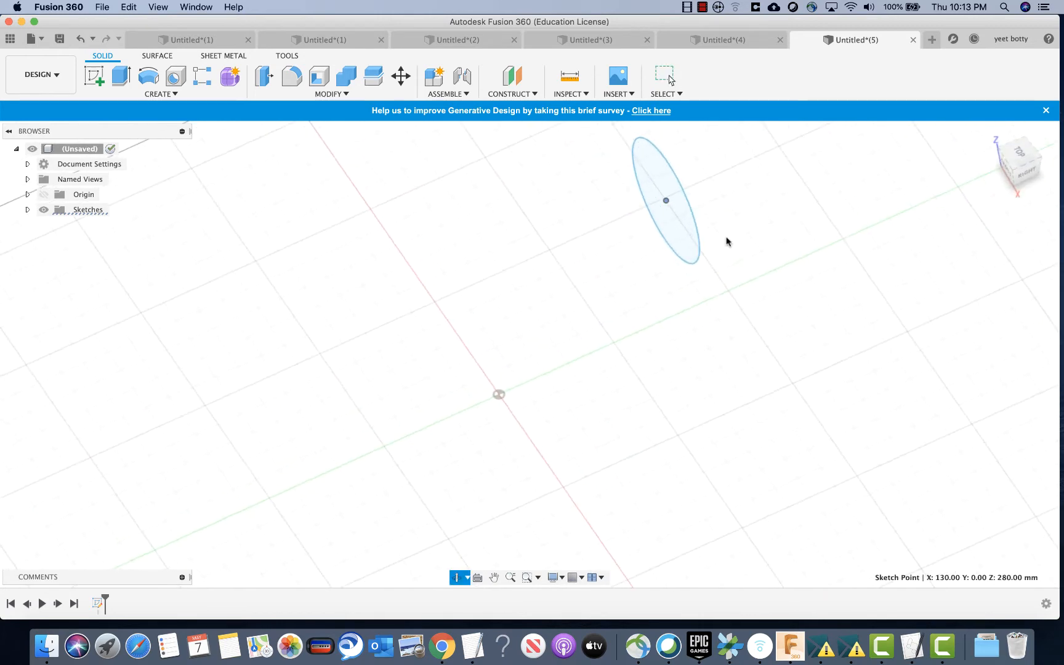
Revolve the moved circle 360 degrees about the vertical Z axis as a new body.
{"action": "left_click", "coordinate": [150, 75]}
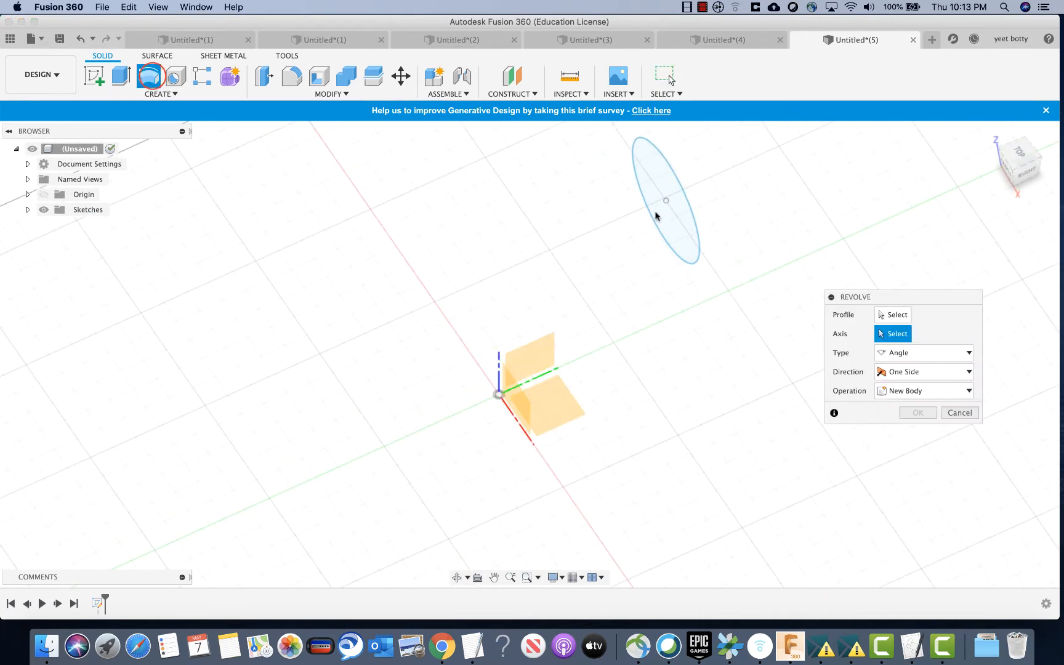
{"action": "left_click", "coordinate": [893, 315]}
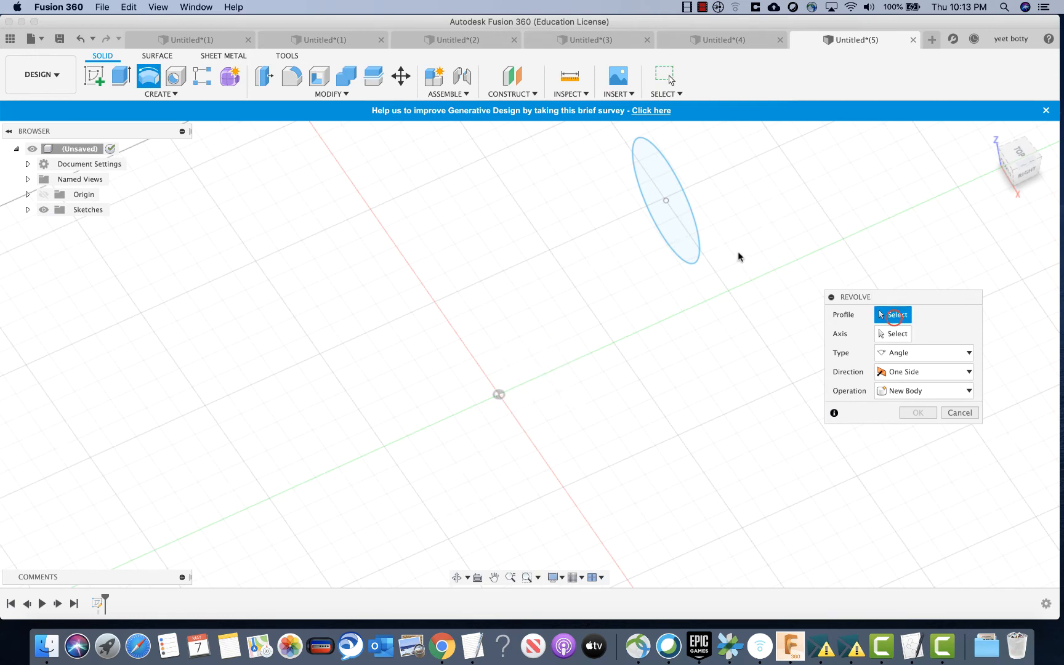
{"action": "left_click", "coordinate": [690, 242]}
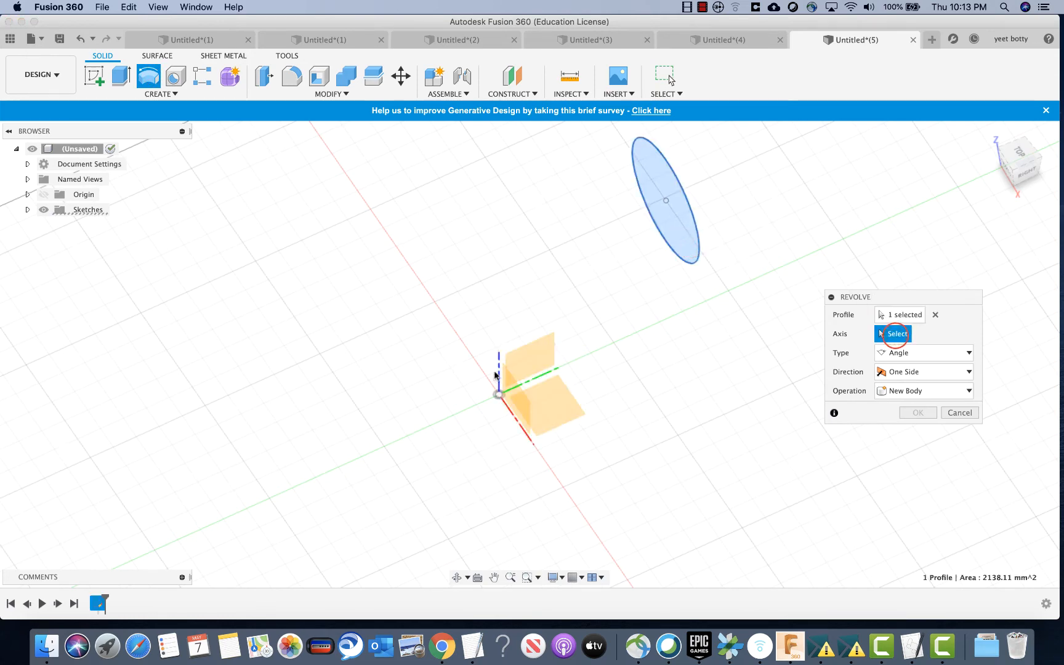
{"action": "left_click", "coordinate": [500, 373]}
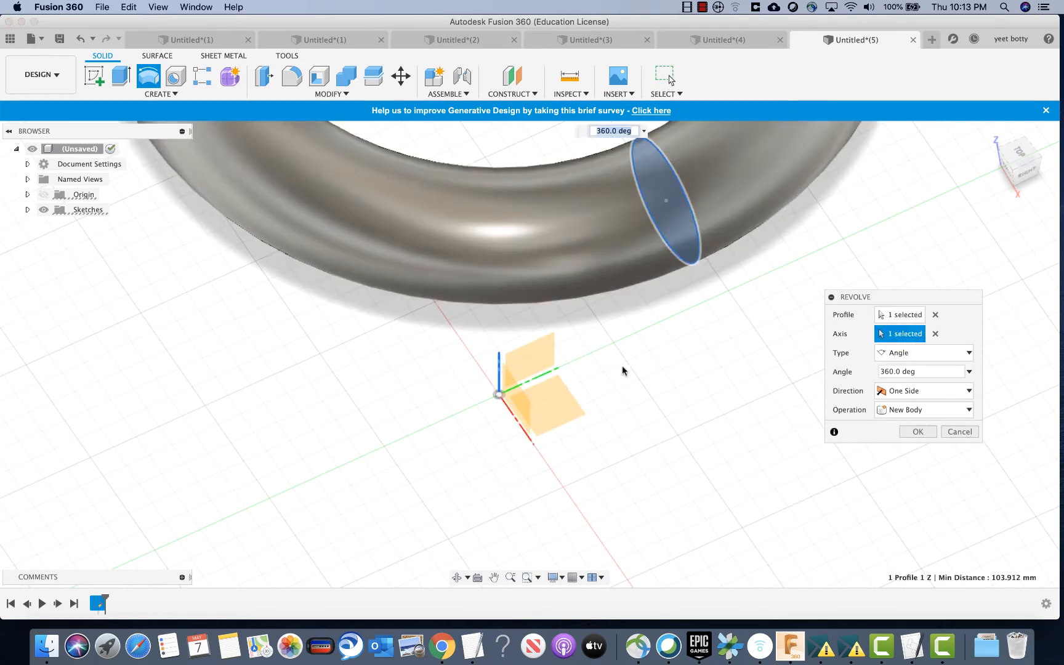
{"action": "middle_click_drag", "start_coordinate": [622, 365], "coordinate": [539, 408], "text": "shift"}
{"action": "scroll", "coordinate": [539, 406], "scroll_direction": "down", "scroll_amount": 4}
{"action": "left_click_drag", "start_coordinate": [499, 389], "coordinate": [586, 346]}
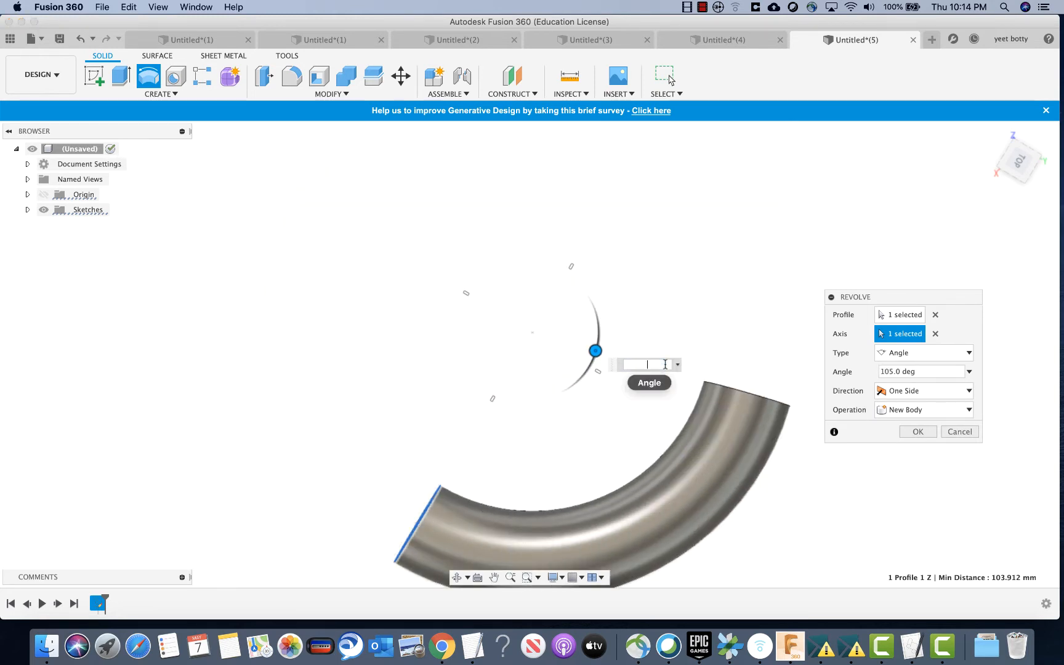
{"action": "type", "text": "360"}
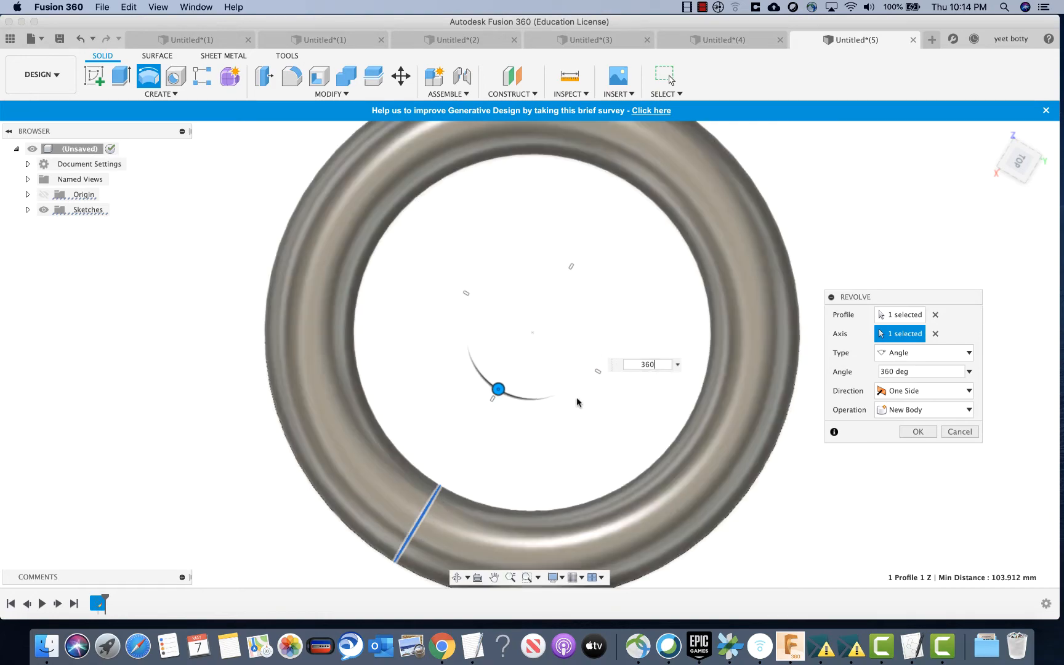
{"action": "mouse_move", "coordinate": [565, 309]}
{"action": "middle_mouse_down", "text": "shift"}
{"action": "mouse_move", "coordinate": [566, 289]}
{"action": "mouse_move", "coordinate": [629, 214]}
{"action": "mouse_move", "coordinate": [577, 261]}
{"action": "mouse_move", "coordinate": [571, 306]}
{"action": "mouse_move", "coordinate": [587, 273]}
{"action": "mouse_move", "coordinate": [557, 250]}
{"action": "mouse_move", "coordinate": [485, 247]}
{"action": "mouse_move", "coordinate": [435, 261]}
{"action": "mouse_move", "coordinate": [584, 305]}
{"action": "middle_mouse_up", "text": "shift"}
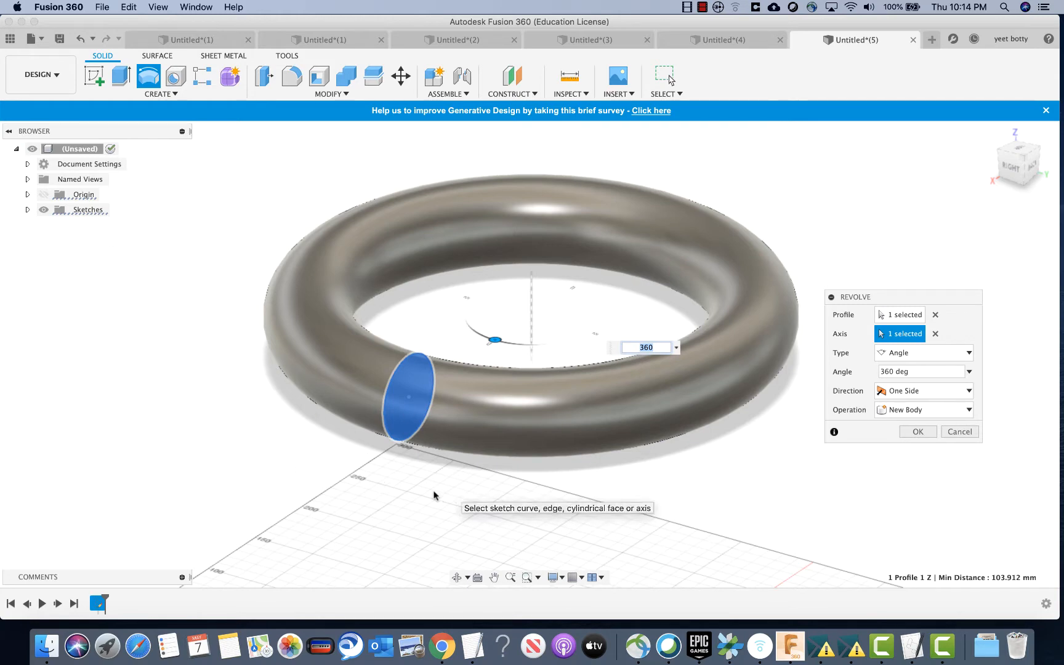
{"action": "scroll", "coordinate": [496, 515], "scroll_direction": "down", "scroll_amount": 5}
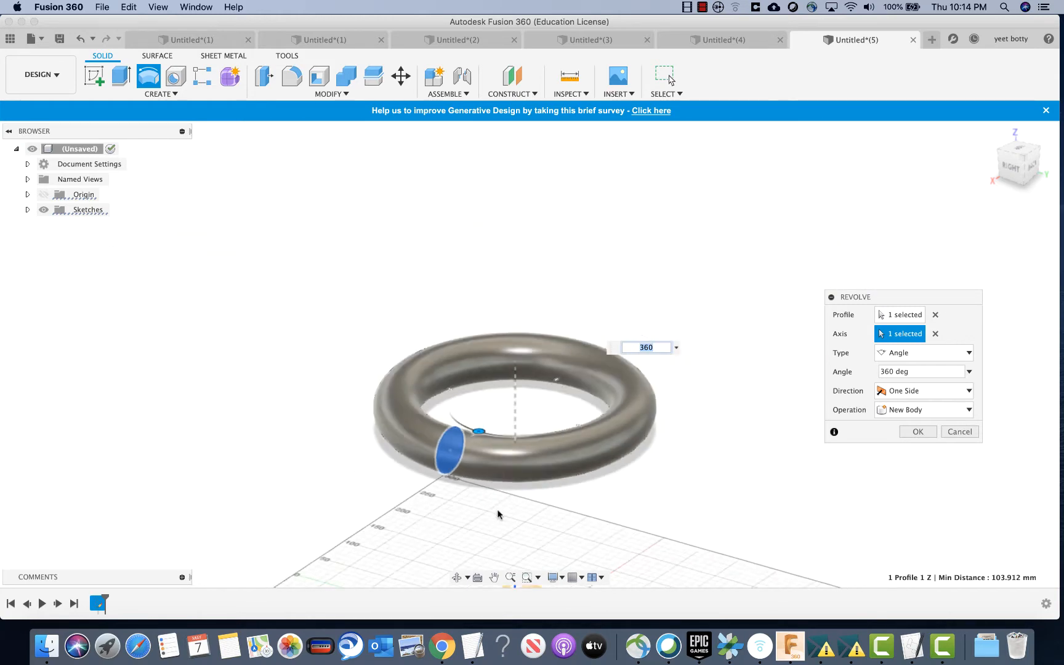
{"action": "middle_click_drag", "start_coordinate": [504, 516], "coordinate": [454, 296], "text": "shift"}
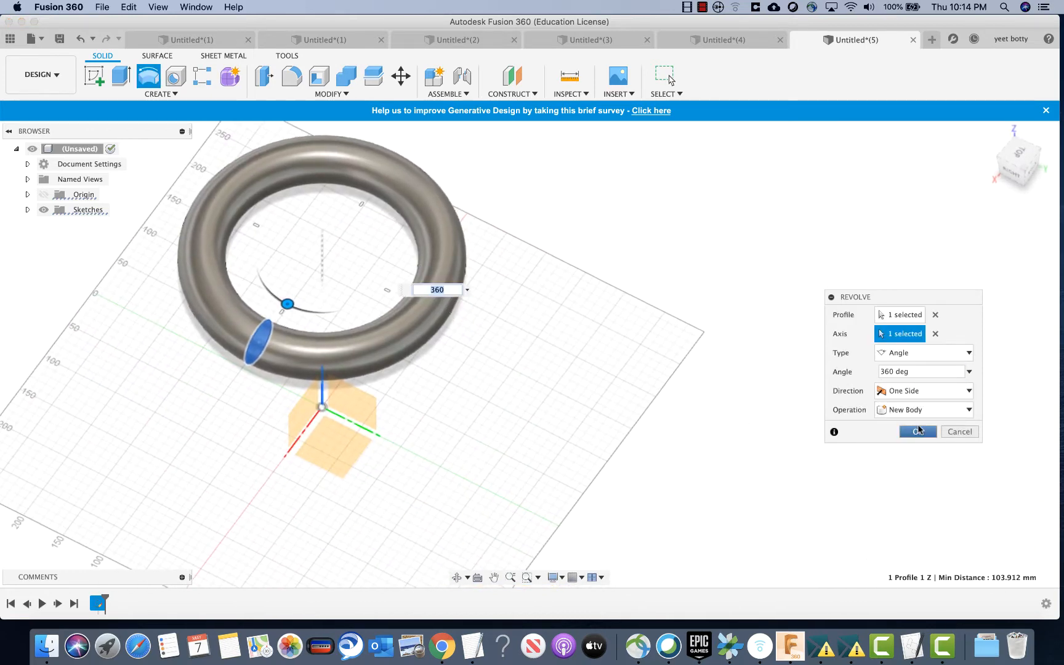
{"action": "left_click", "coordinate": [918, 430]}
Sketch a circle on the XZ plane below the ring, centred about 50 mm along X and 110 mm above the origin, and finish the sketch.
{"action": "middle_click_drag", "start_coordinate": [523, 451], "coordinate": [455, 424], "text": "shift"}
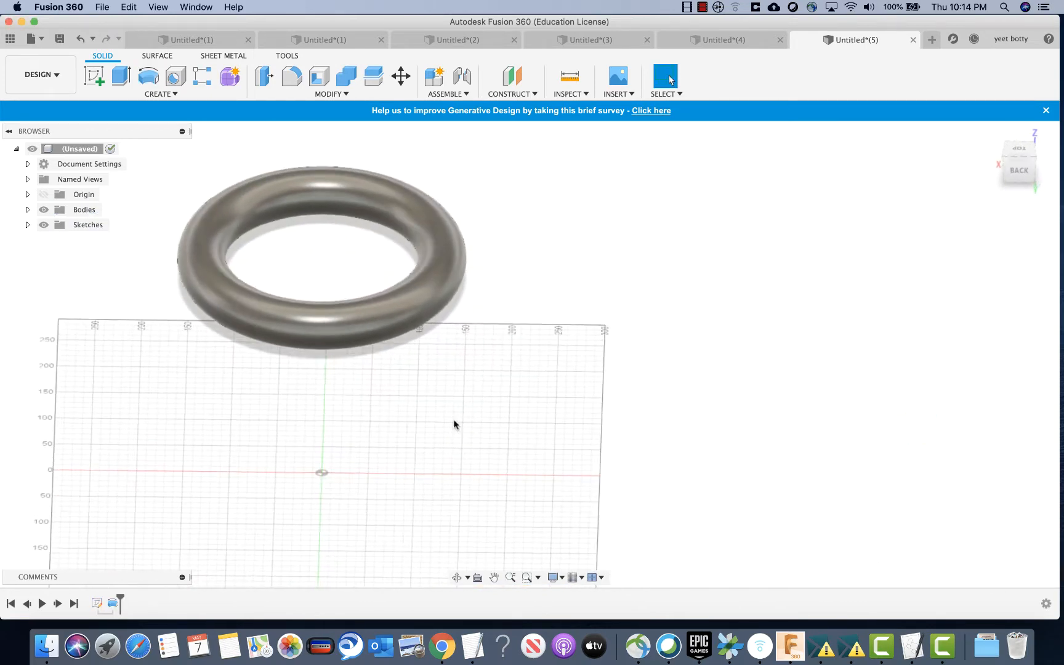
{"action": "left_click", "coordinate": [175, 95]}
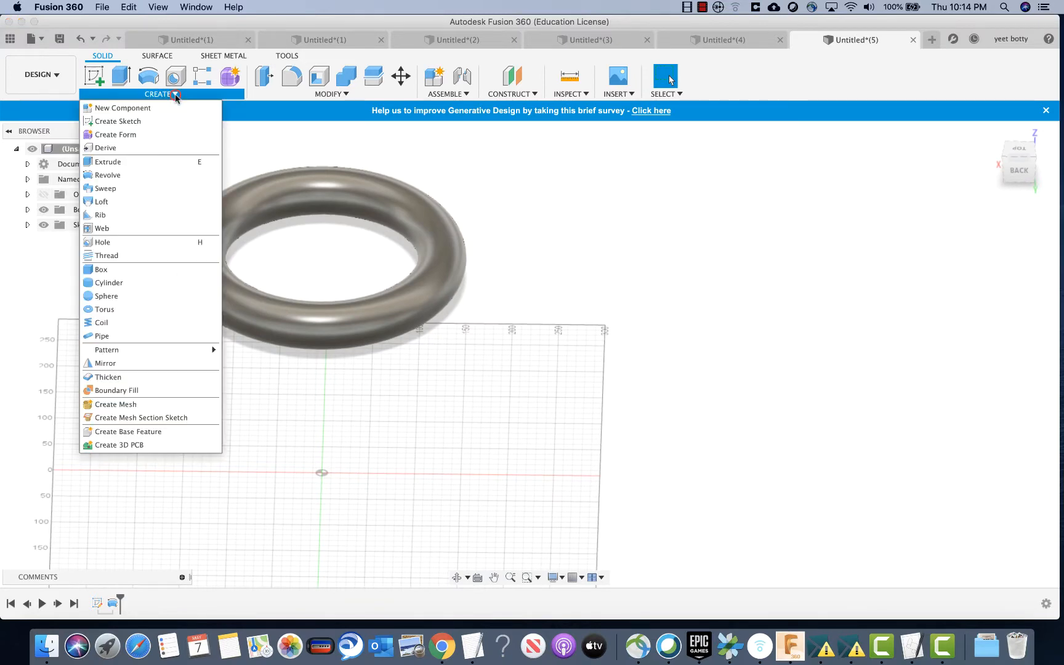
{"action": "left_click", "coordinate": [143, 122]}
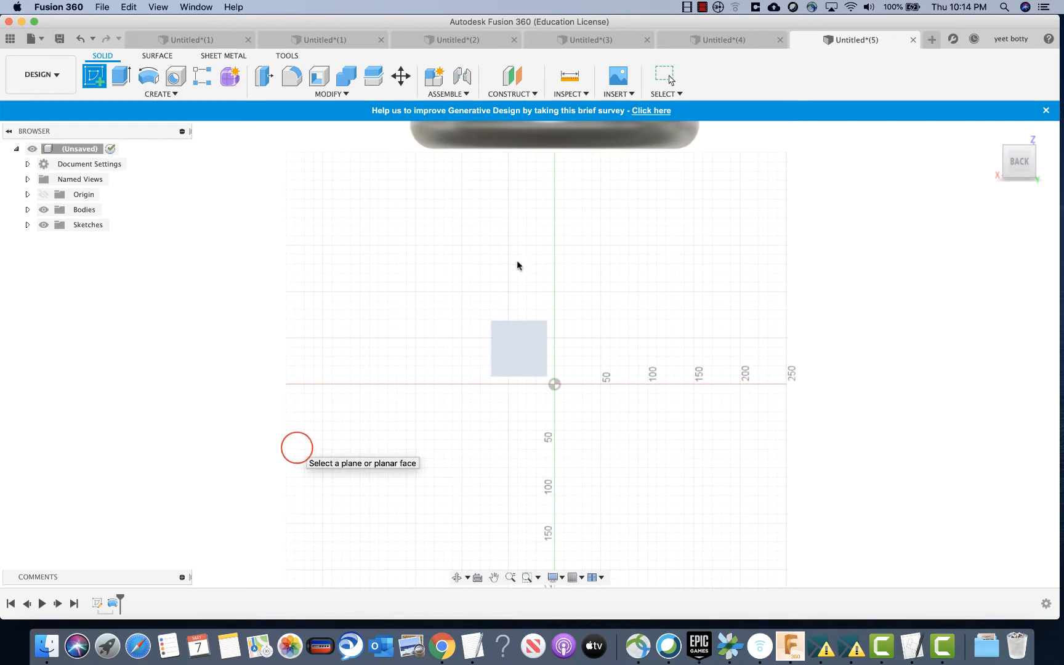
{"action": "left_click", "coordinate": [510, 351]}
{"action": "key", "text": "c"}
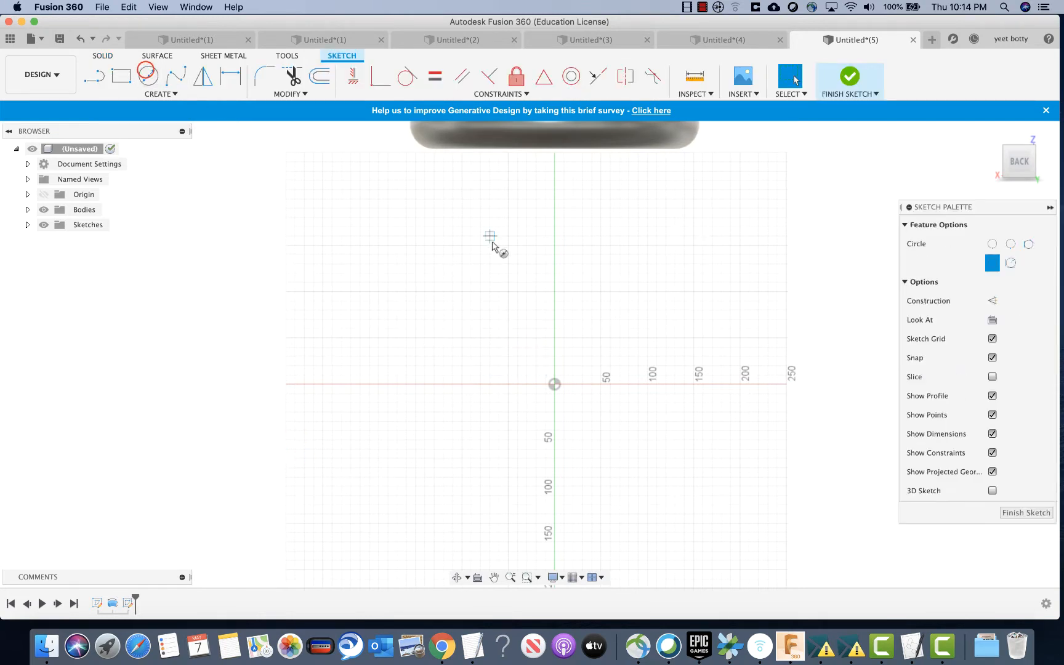
{"action": "left_click", "coordinate": [508, 282]}
{"action": "left_click", "coordinate": [443, 302]}
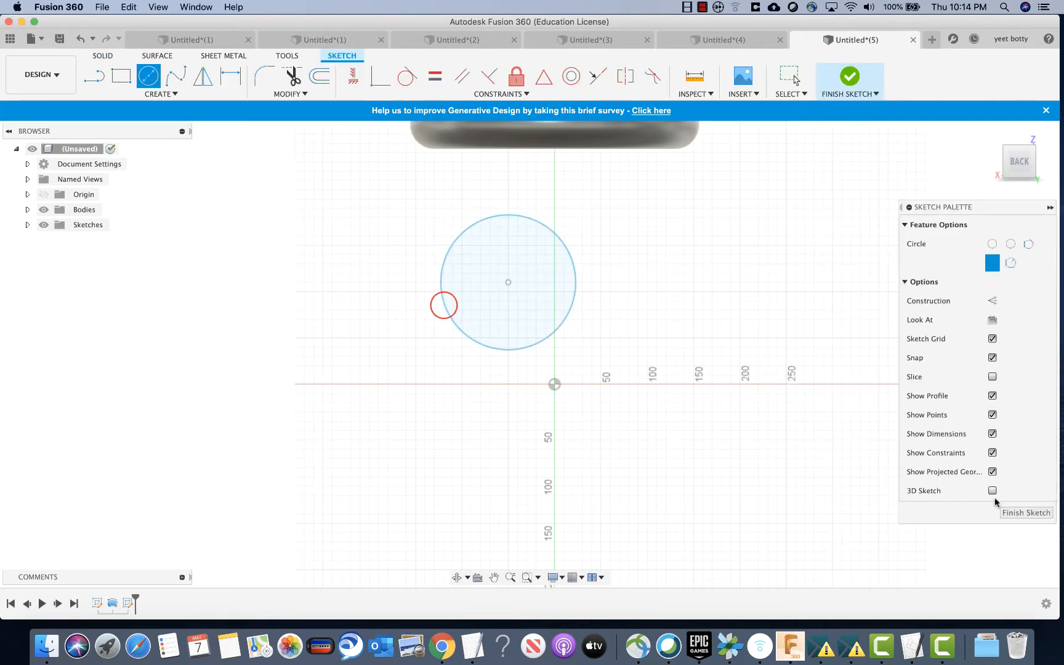
{"action": "left_click", "coordinate": [1048, 516]}
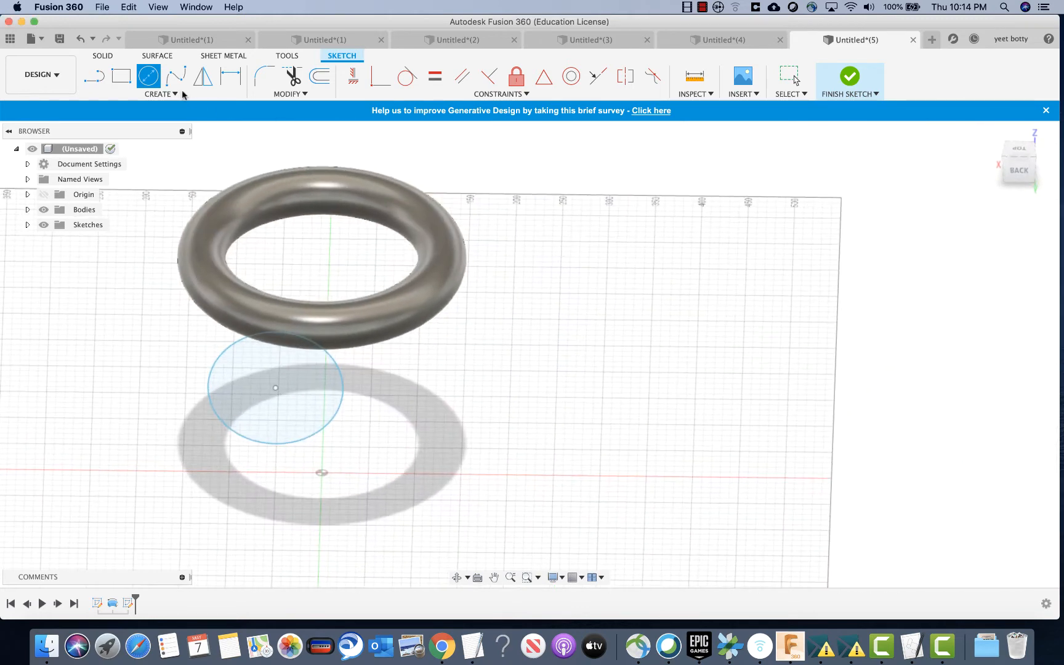
Sketch a straight line parallel to the Y axis on the XY plane, just outside the ring, and finish the sketch.
{"action": "left_click", "coordinate": [138, 94]}
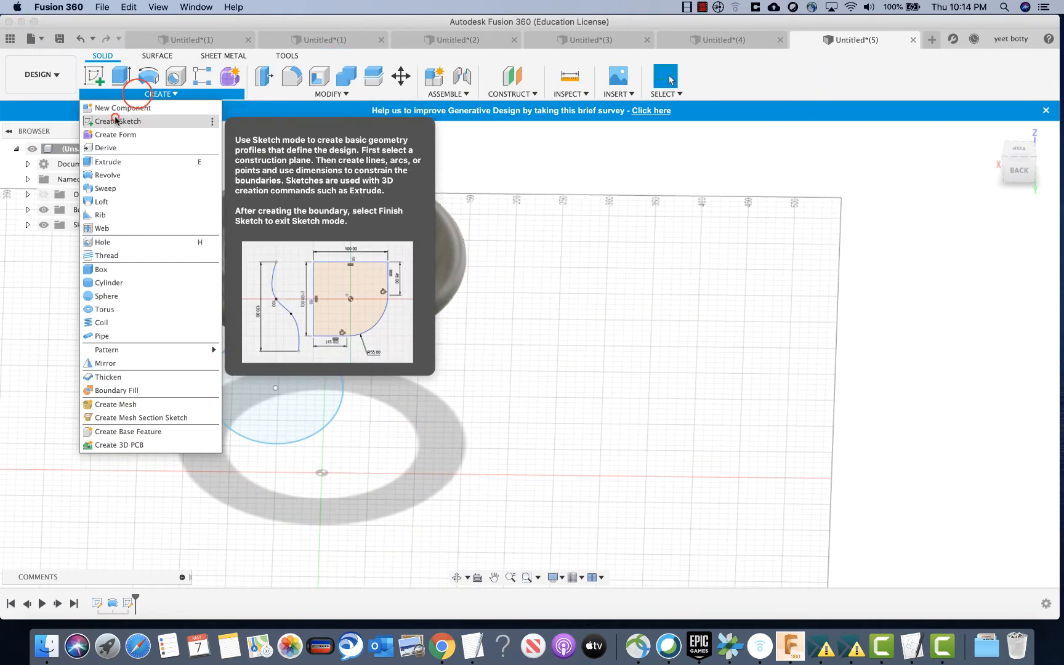
{"action": "left_click", "coordinate": [115, 119]}
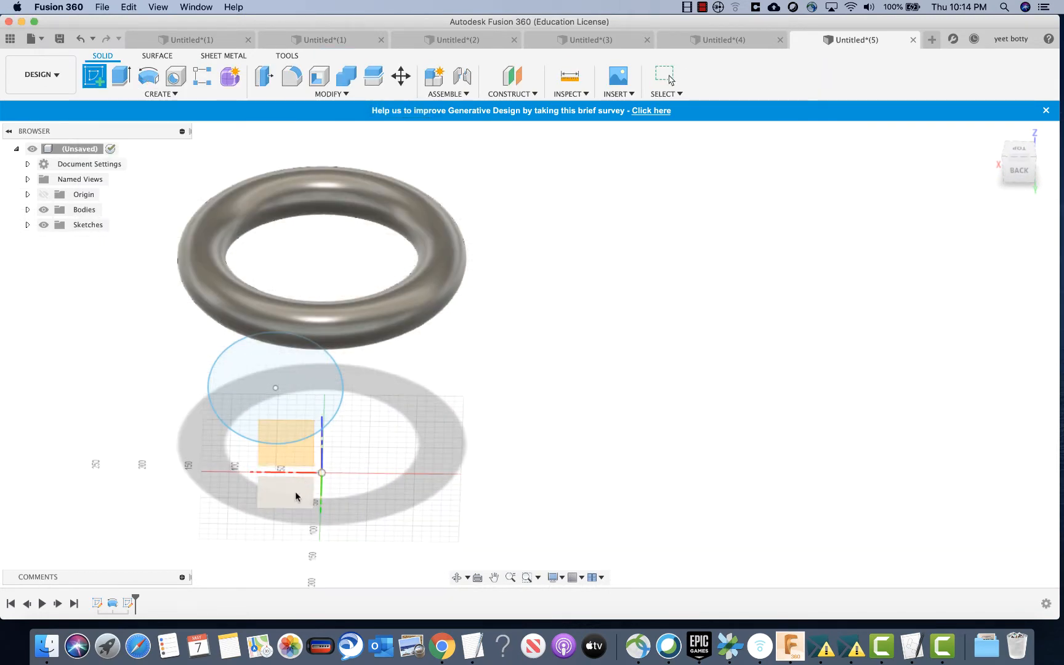
{"action": "left_click", "coordinate": [297, 493]}
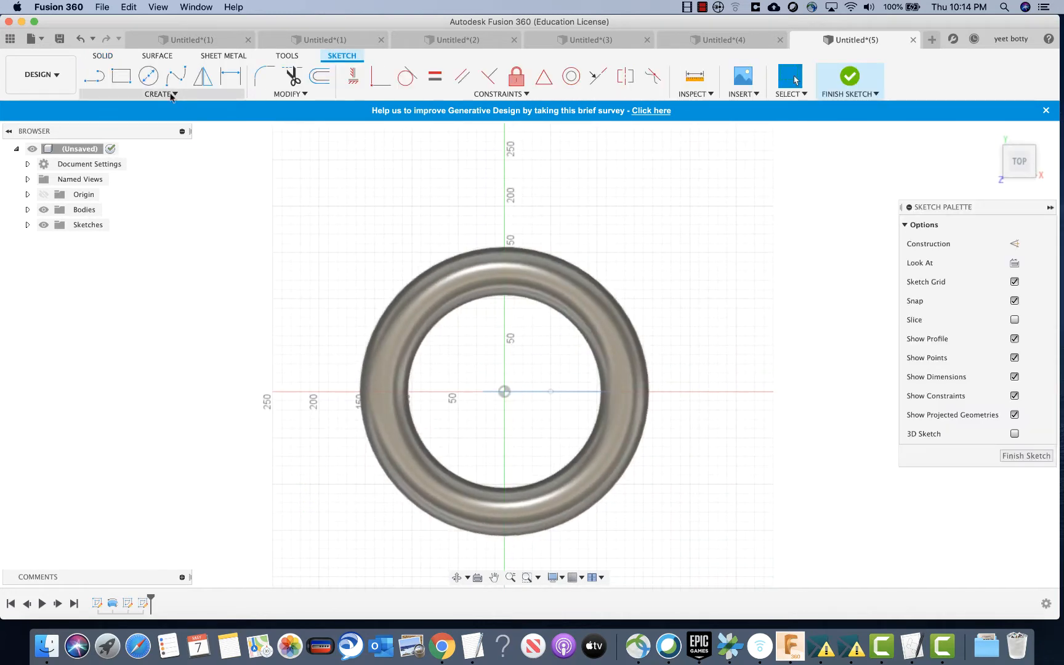
{"action": "left_click", "coordinate": [94, 77]}
{"action": "left_click_drag", "start_coordinate": [666, 262], "coordinate": [667, 383]}
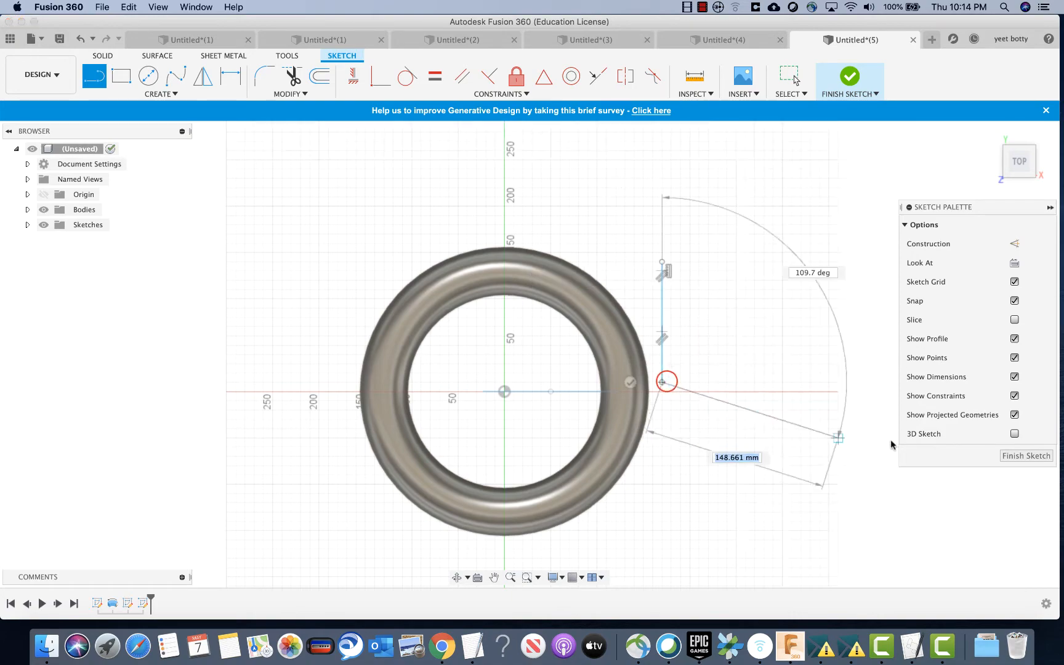
{"action": "left_click", "coordinate": [1041, 459]}
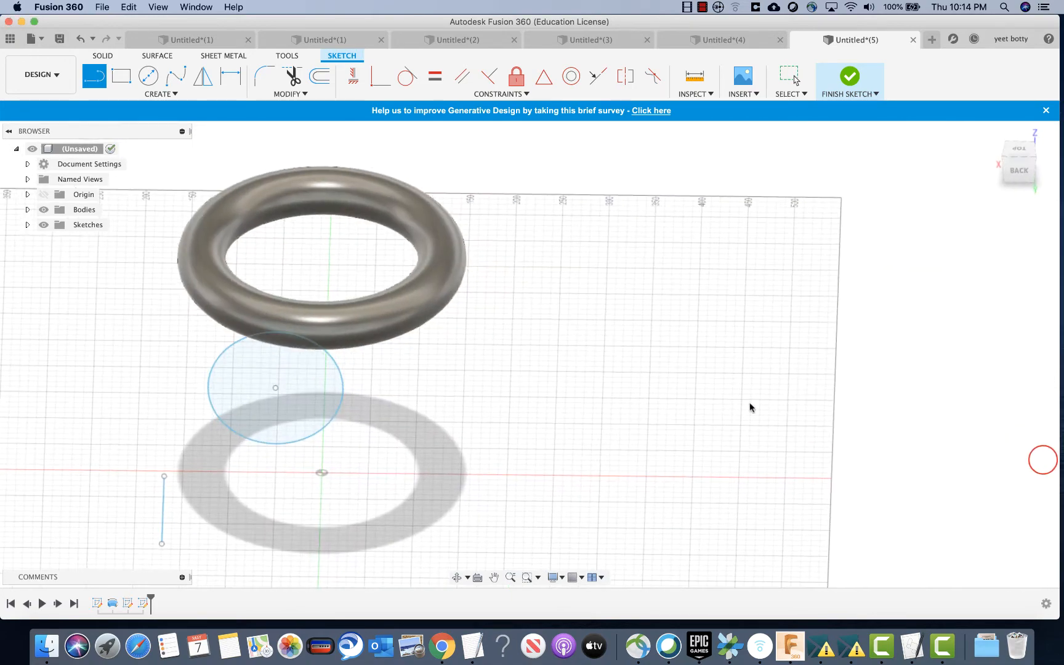
Revolve the lower sketched circle about the separately drawn line by -65 degrees as a new body.
{"action": "mouse_move", "coordinate": [751, 407]}
{"action": "middle_mouse_down", "text": "shift"}
{"action": "mouse_move", "coordinate": [615, 371]}
{"action": "mouse_move", "coordinate": [473, 387]}
{"action": "middle_mouse_up", "text": "shift"}
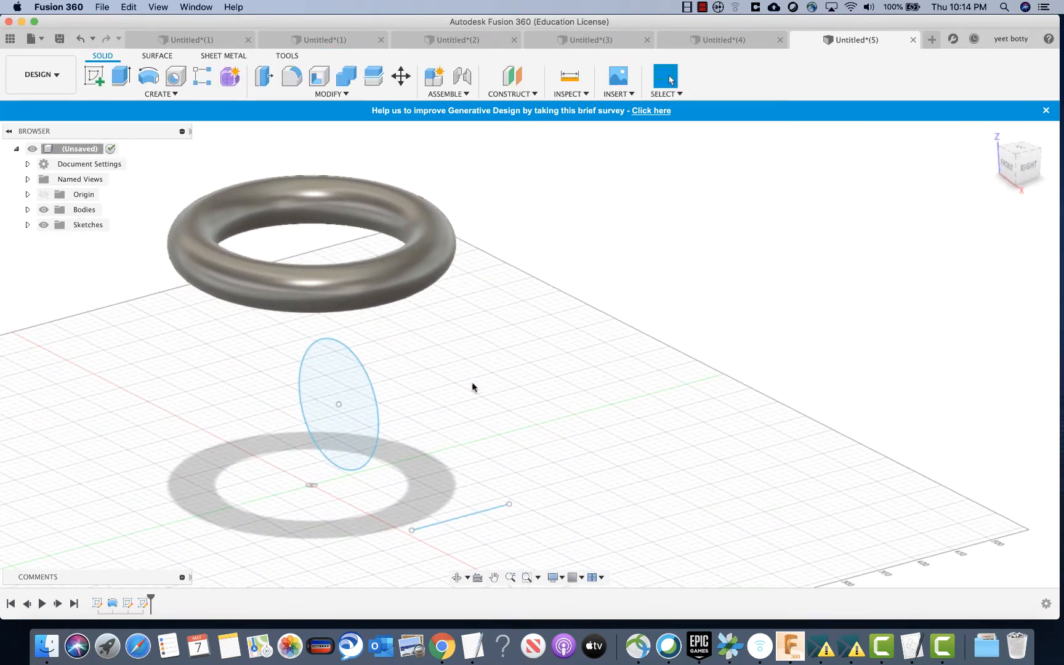
{"action": "left_click", "coordinate": [147, 74]}
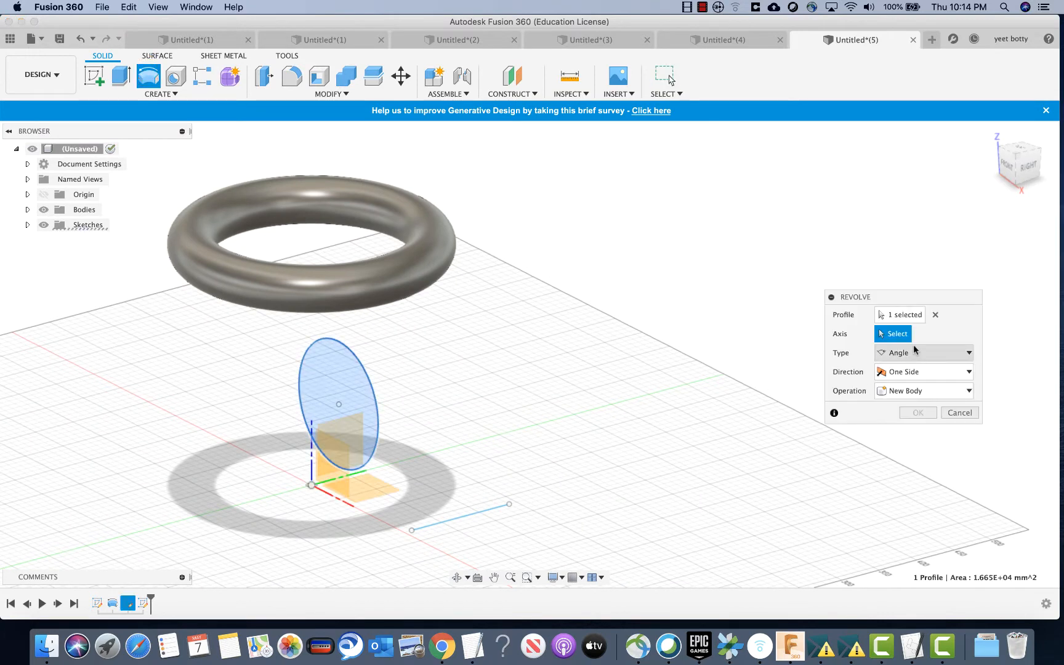
{"action": "left_click", "coordinate": [910, 316]}
{"action": "left_click", "coordinate": [363, 407]}
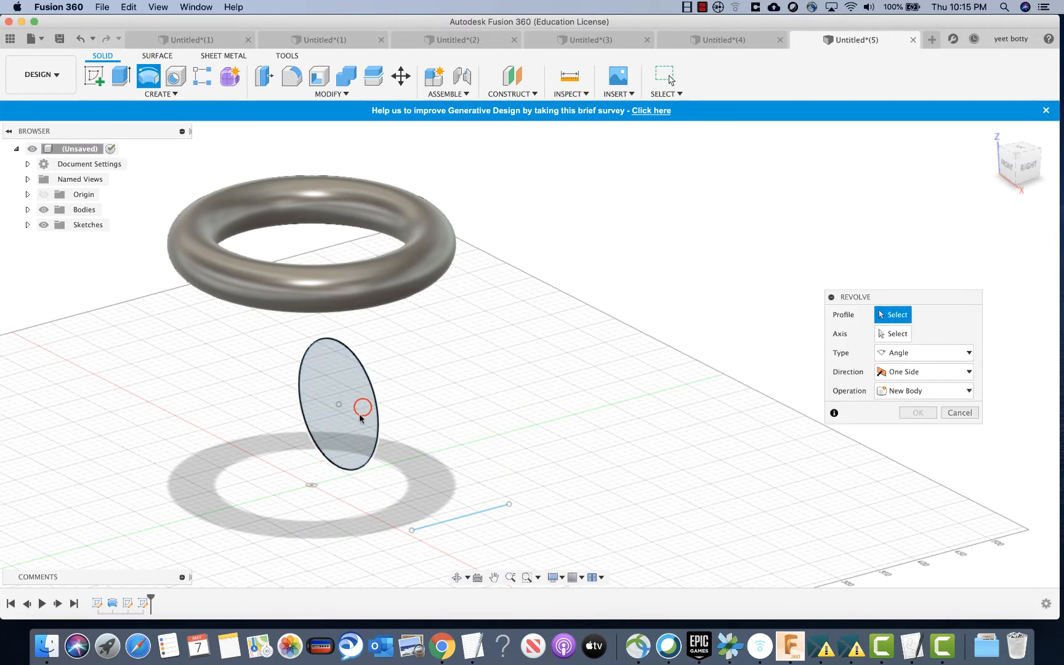
{"action": "left_click", "coordinate": [895, 334]}
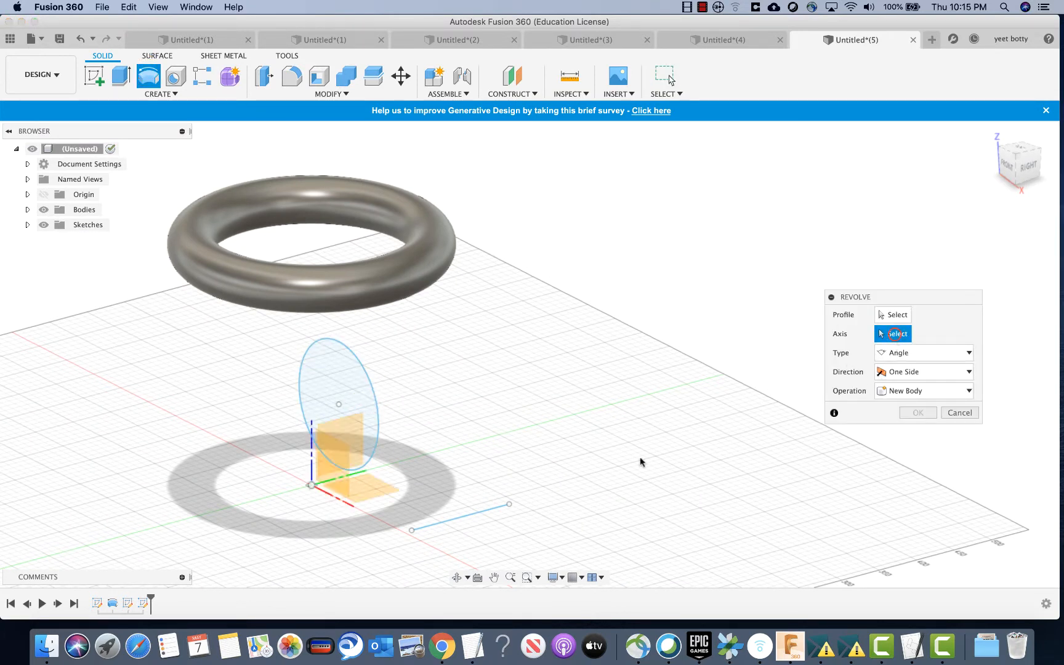
{"action": "left_click", "coordinate": [473, 514]}
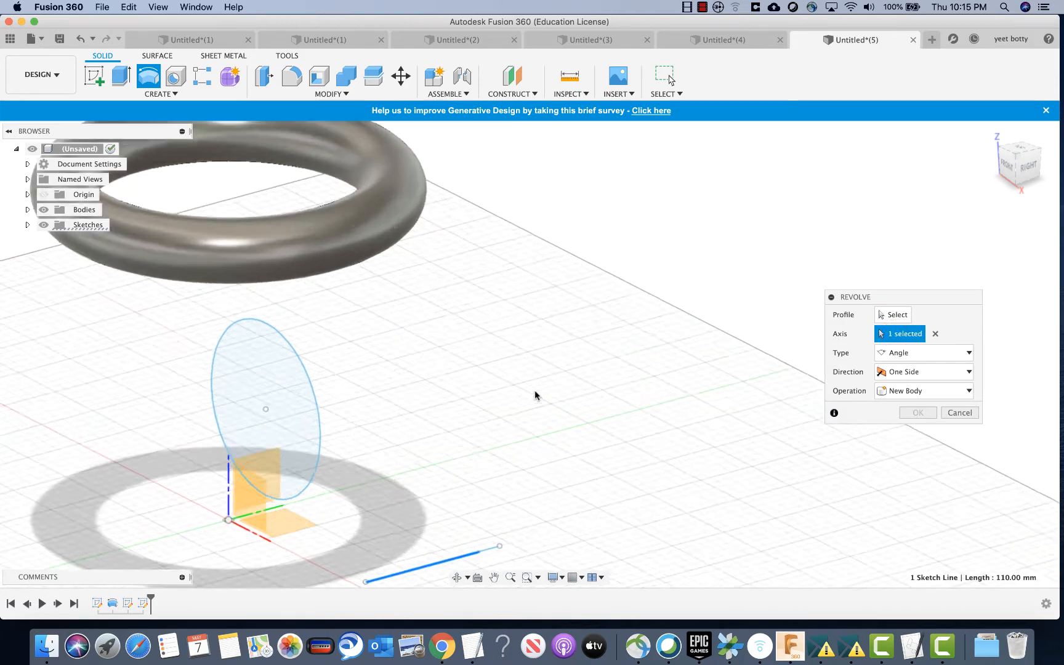
{"action": "scroll", "coordinate": [533, 407], "scroll_direction": "down", "scroll_amount": 3}
{"action": "middle_click_drag", "start_coordinate": [527, 421], "coordinate": [606, 411]}
{"action": "left_click", "coordinate": [896, 315]}
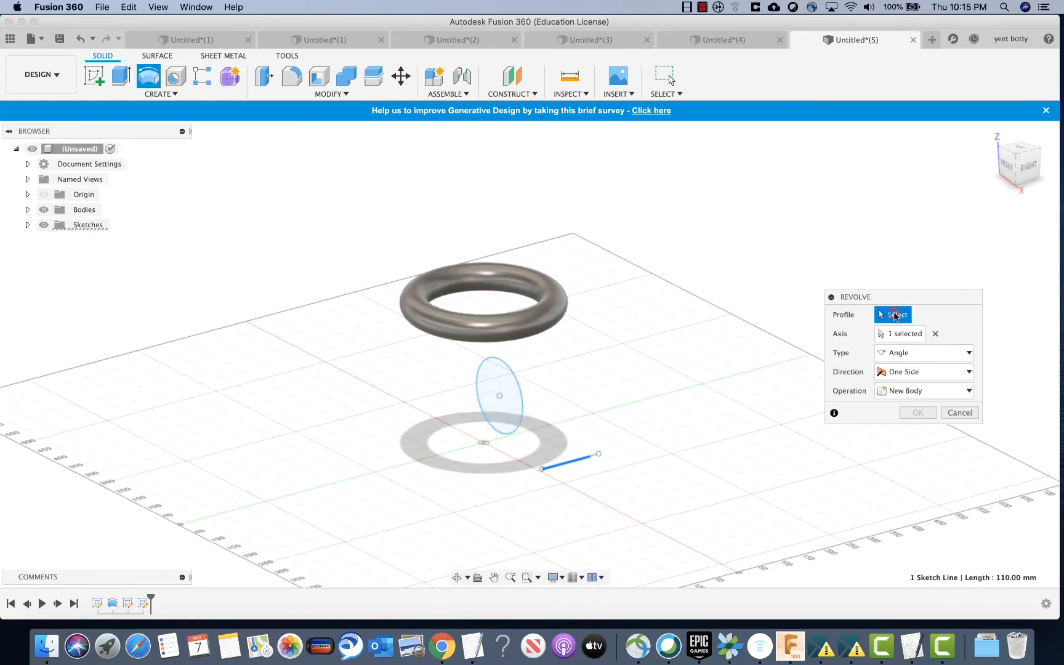
{"action": "left_click", "coordinate": [496, 397]}
{"action": "middle_click_drag", "start_coordinate": [589, 443], "coordinate": [492, 437], "text": "shift"}
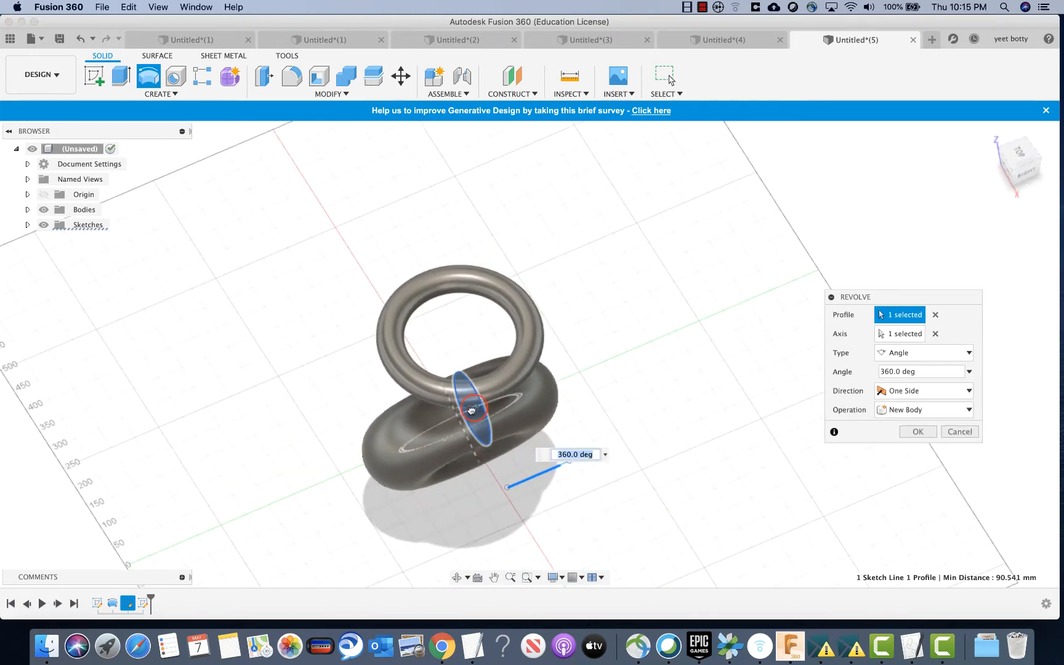
{"action": "left_click_drag", "start_coordinate": [472, 411], "coordinate": [420, 438]}
{"action": "scroll", "coordinate": [375, 454], "scroll_direction": "up", "scroll_amount": 2}
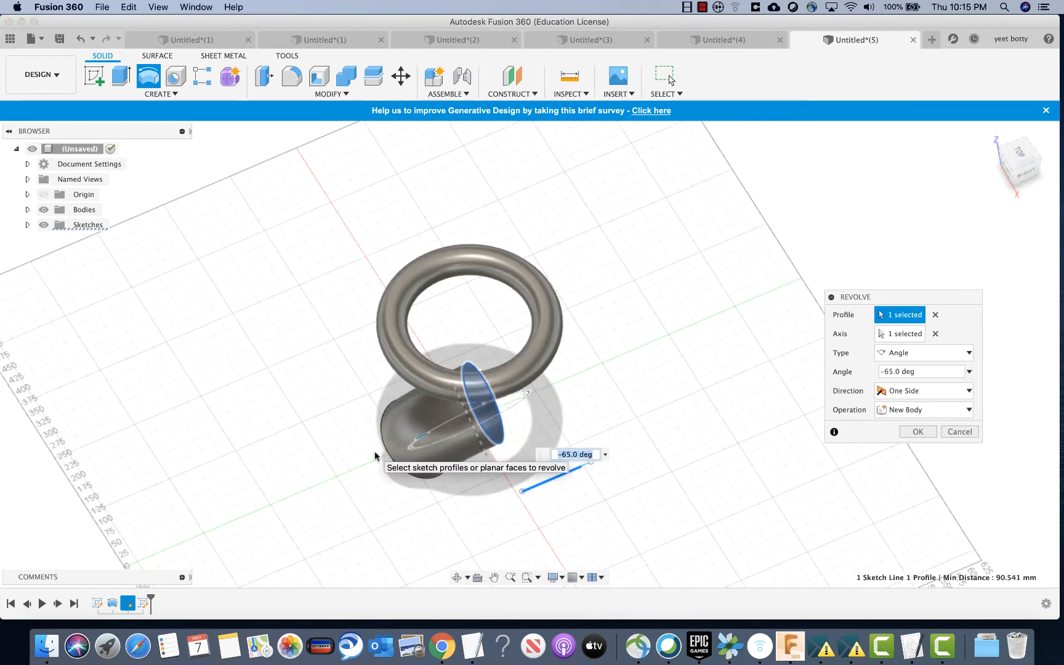
{"action": "mouse_move", "coordinate": [542, 393]}
{"action": "middle_mouse_down", "text": "shift"}
{"action": "mouse_move", "coordinate": [551, 310]}
{"action": "mouse_move", "coordinate": [499, 335]}
{"action": "mouse_move", "coordinate": [504, 342]}
{"action": "middle_mouse_up", "text": "shift"}
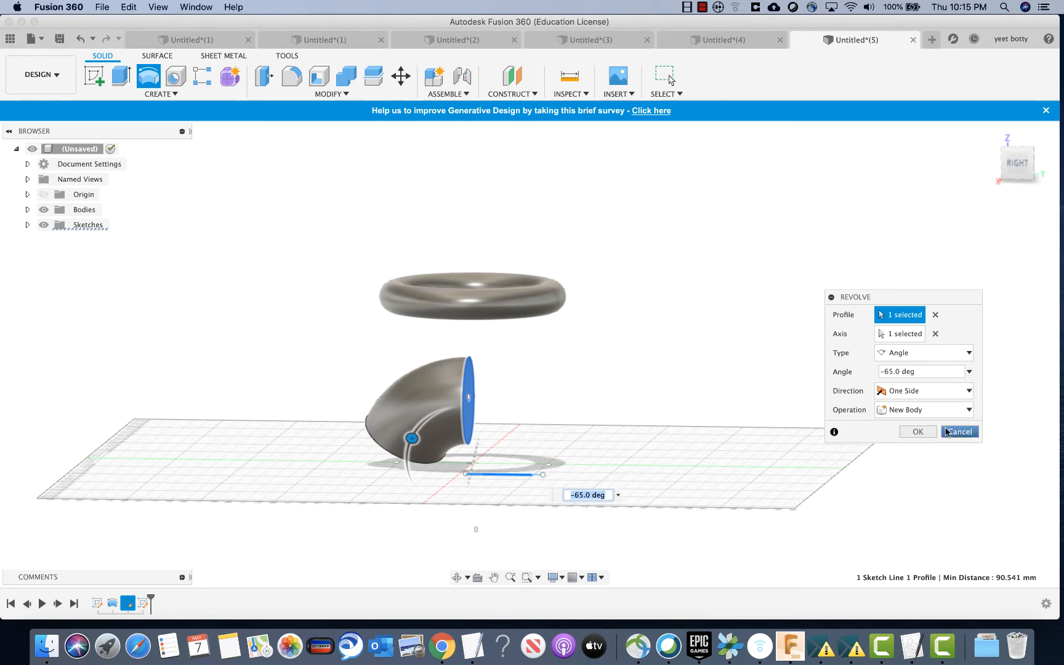
{"action": "left_click", "coordinate": [917, 432]}
{"action": "key", "text": "alt+super+2"}
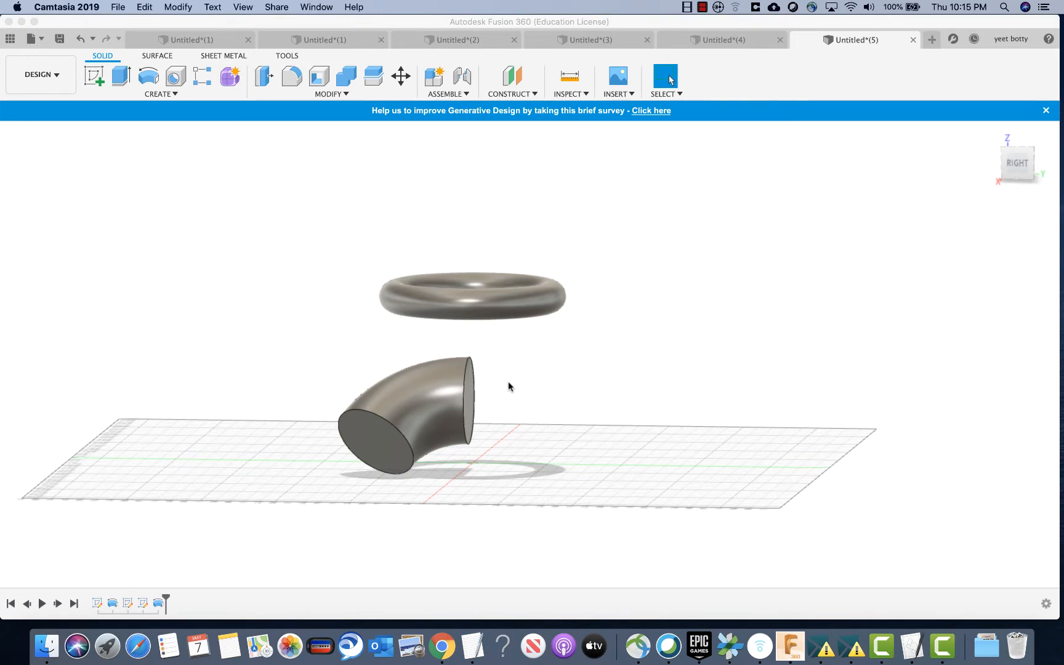
{"action": "left_click", "coordinate": [443, 647]}
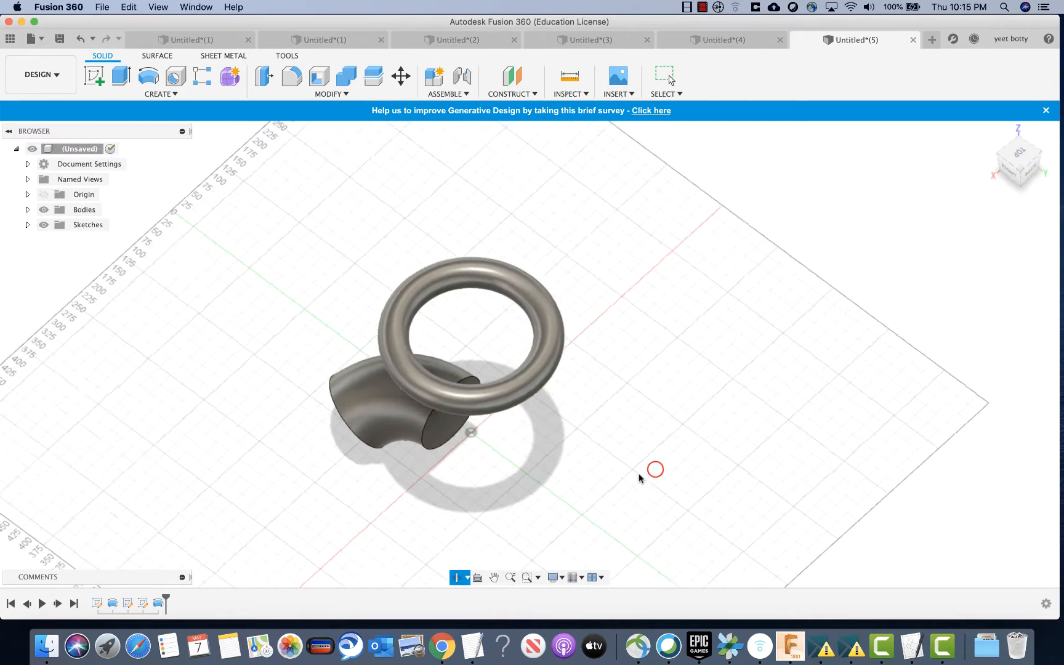
{"action": "middle_click_drag", "start_coordinate": [655, 470], "coordinate": [590, 406], "text": "shift"}
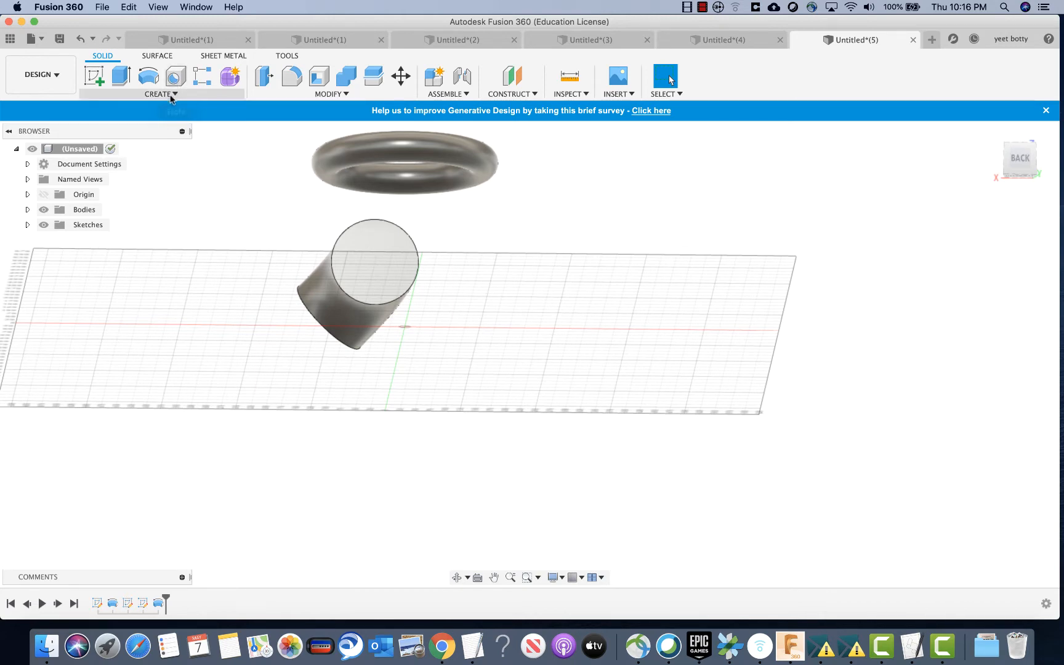
Sketch a circle about 330 mm in diameter on the YZ plane, centred about 210 mm along Y and 25 mm above the origin, and finish the sketch.
{"action": "middle_click_drag", "start_coordinate": [495, 324], "coordinate": [302, 313], "text": "shift"}
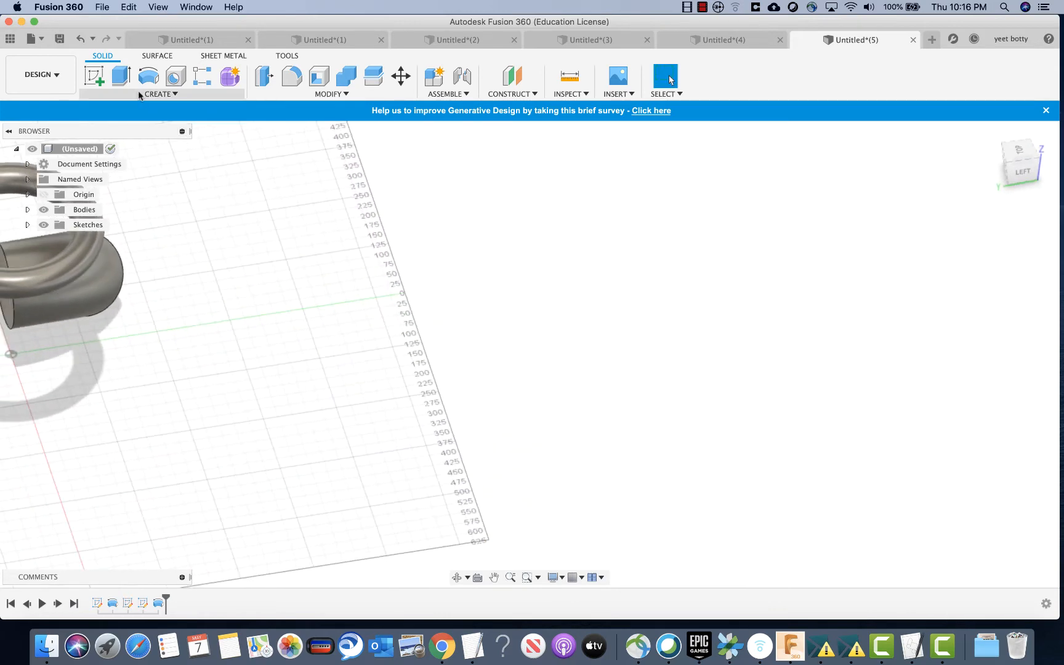
{"action": "left_click", "coordinate": [94, 75]}
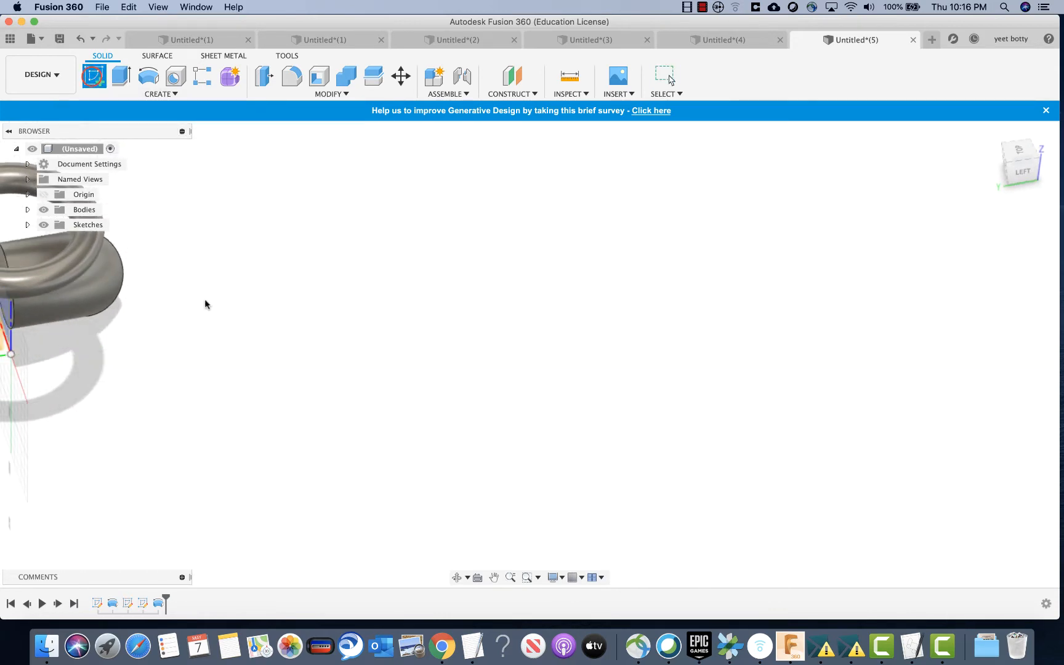
{"action": "left_click", "coordinate": [475, 273]}
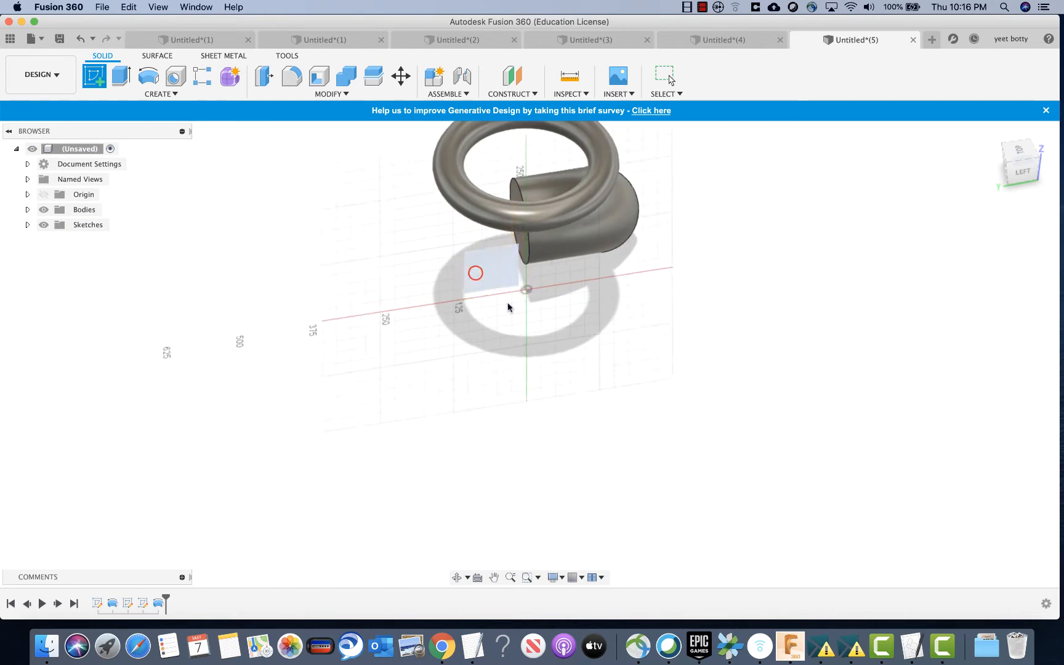
{"action": "left_click", "coordinate": [515, 319]}
{"action": "left_click", "coordinate": [149, 76]}
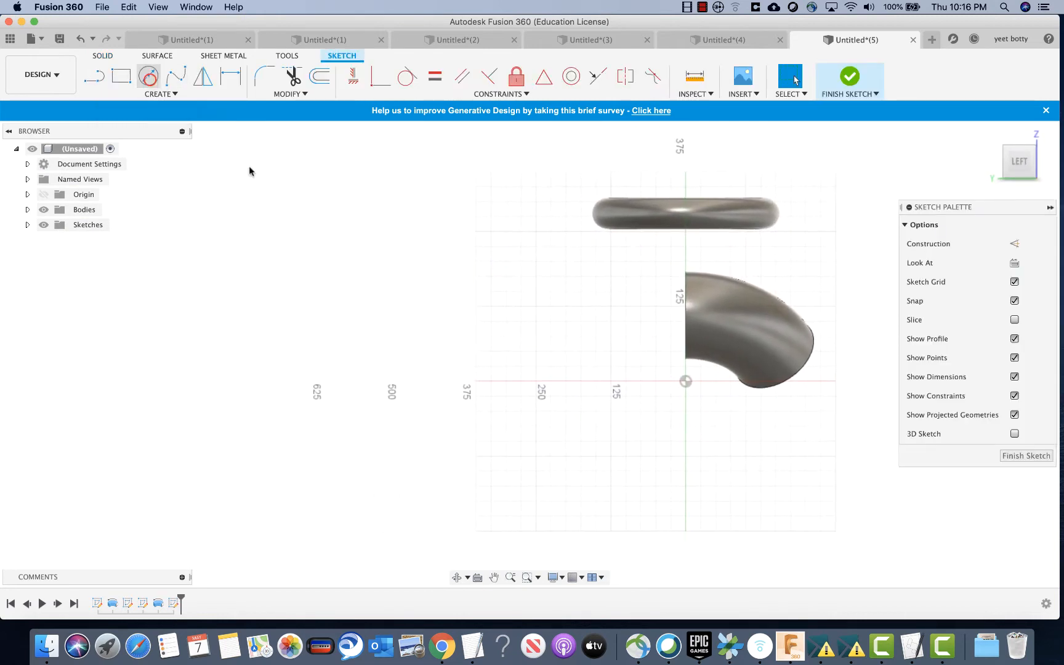
{"action": "left_click", "coordinate": [557, 366]}
{"action": "left_click", "coordinate": [458, 369]}
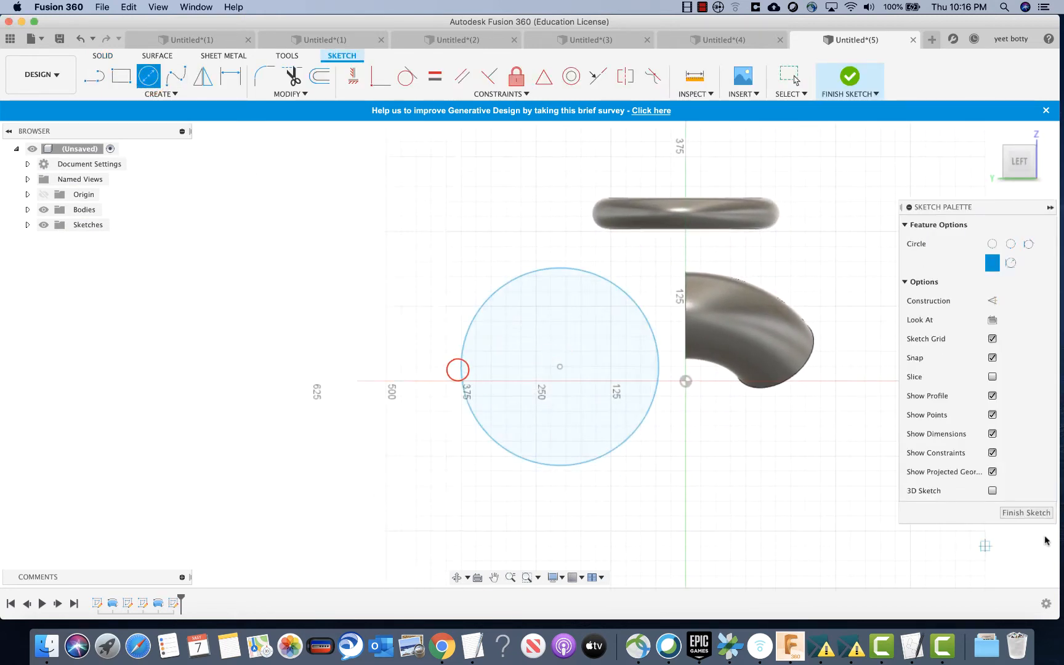
{"action": "left_click", "coordinate": [1031, 514]}
{"action": "left_click", "coordinate": [576, 379]}
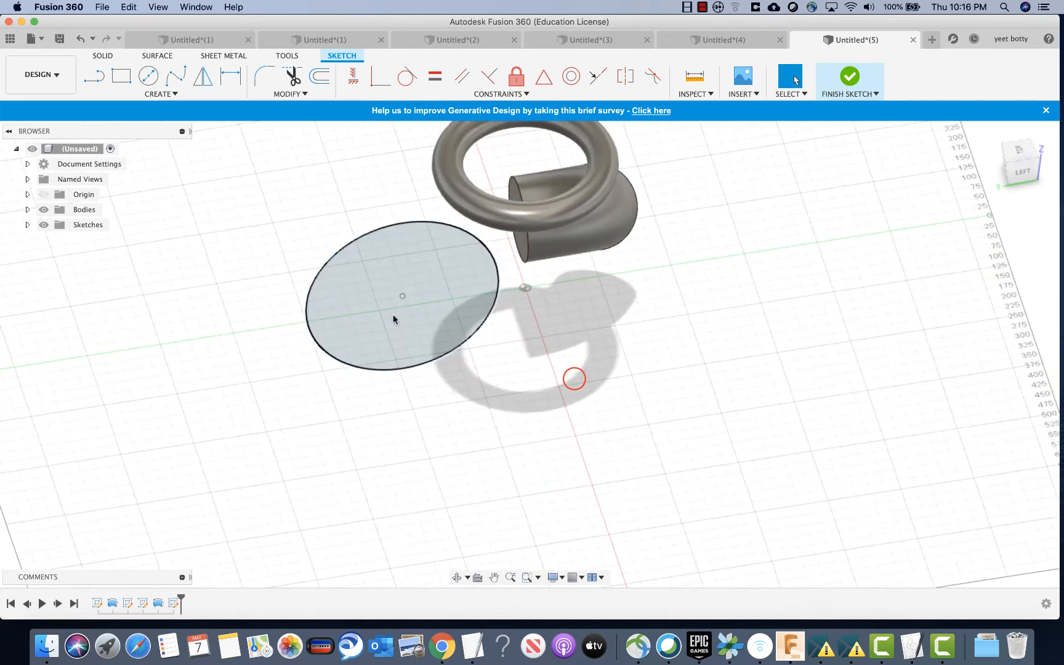
Extrude the large circle by -225 mm as a new component.
{"action": "left_click", "coordinate": [394, 316]}
{"action": "key", "text": "e"}
{"action": "left_click_drag", "start_coordinate": [401, 288], "coordinate": [449, 373]}
{"action": "left_click", "coordinate": [925, 439]}
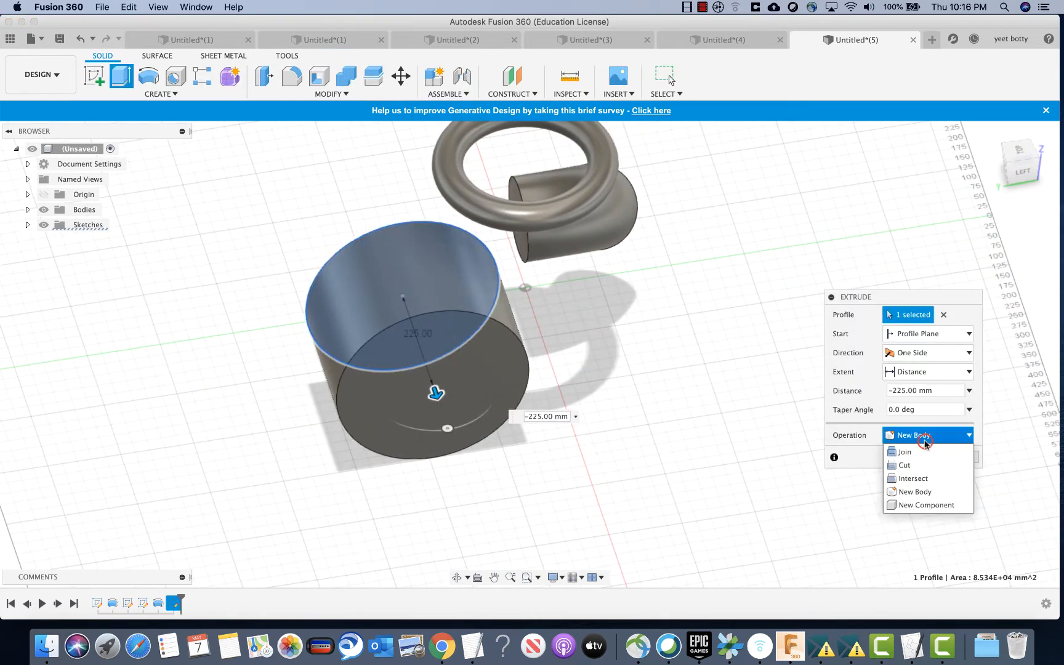
{"action": "left_click", "coordinate": [925, 498]}
{"action": "left_click", "coordinate": [927, 436]}
{"action": "left_click", "coordinate": [918, 506]}
{"action": "left_click", "coordinate": [919, 459]}
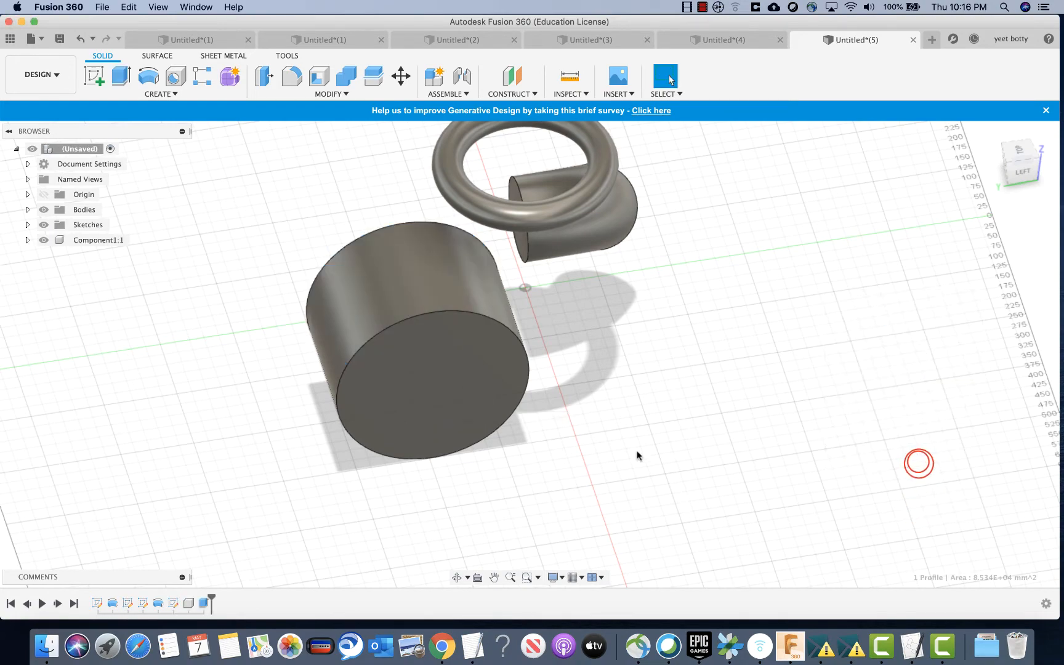
{"action": "middle_click_drag", "start_coordinate": [637, 454], "coordinate": [726, 295], "text": "shift"}
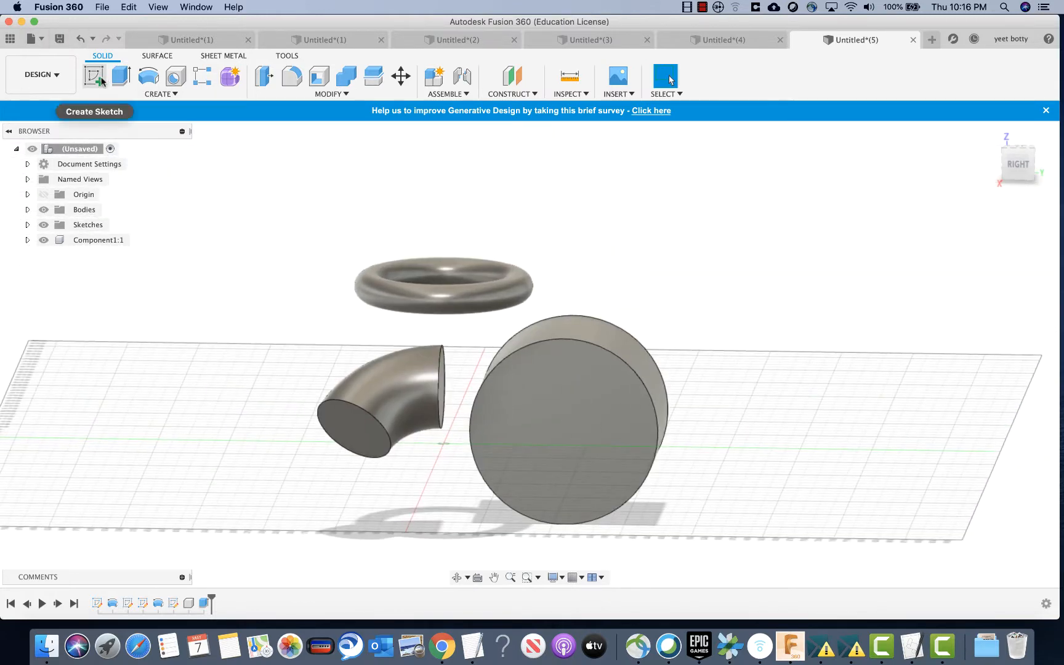
{"action": "left_click", "coordinate": [96, 76]}
{"action": "left_click", "coordinate": [486, 426]}
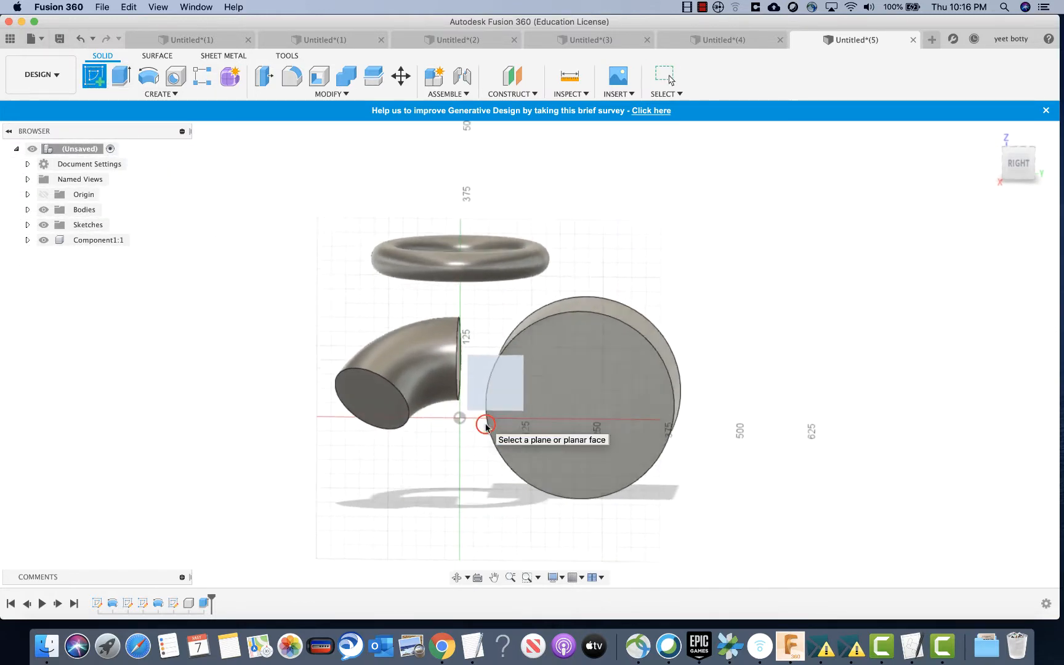
{"action": "key", "text": "super+z"}
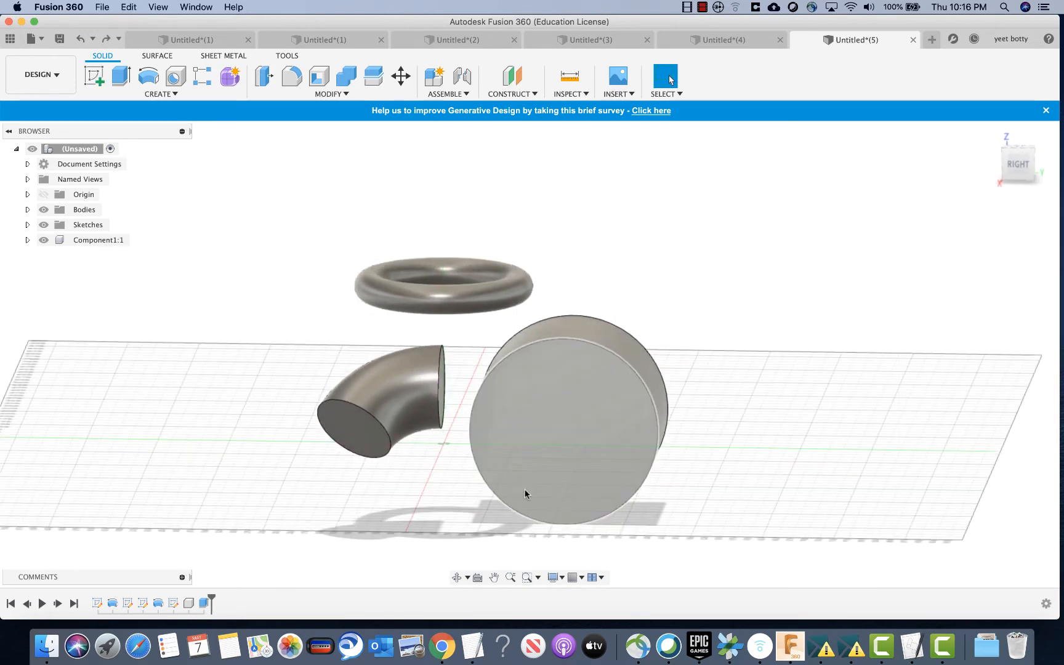
{"action": "left_click", "coordinate": [153, 98]}
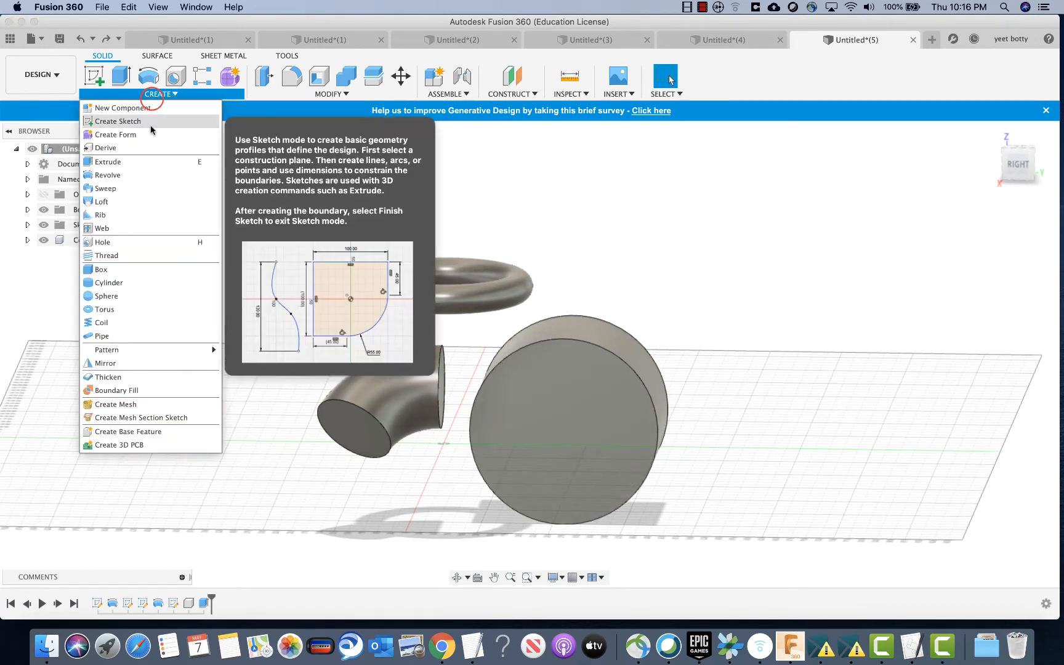
{"action": "left_click", "coordinate": [153, 121]}
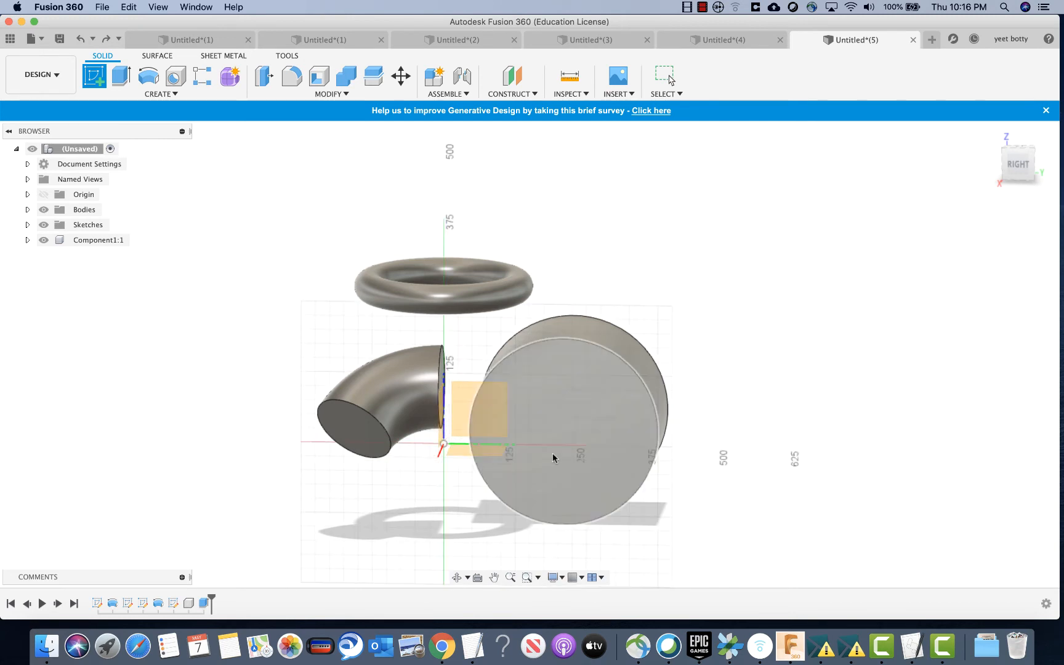
{"action": "left_click", "coordinate": [589, 415]}
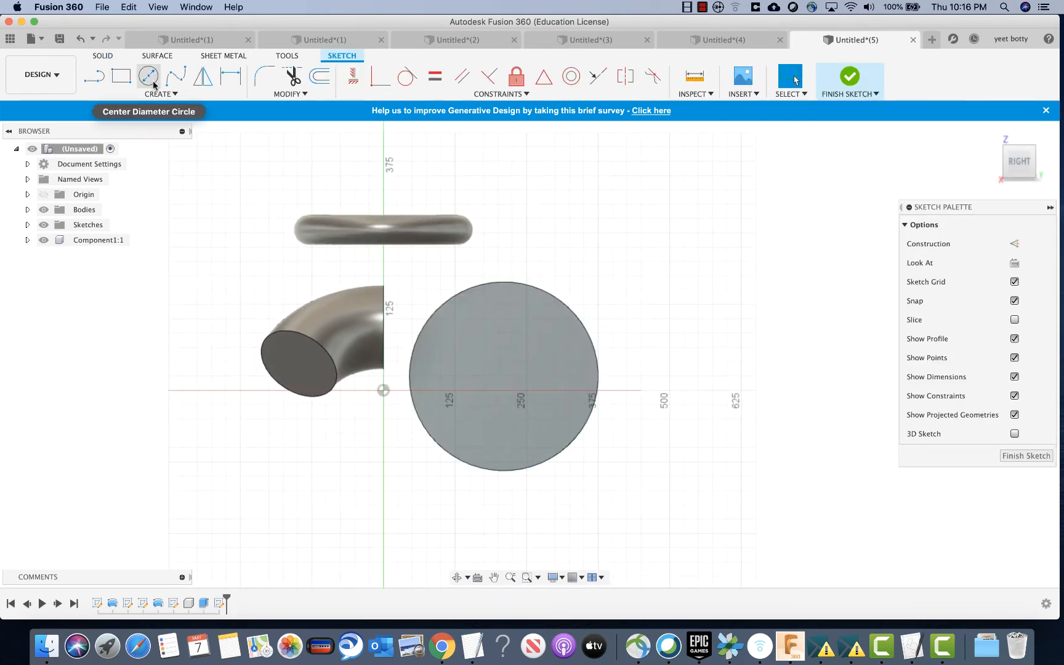
{"action": "left_click", "coordinate": [153, 84]}
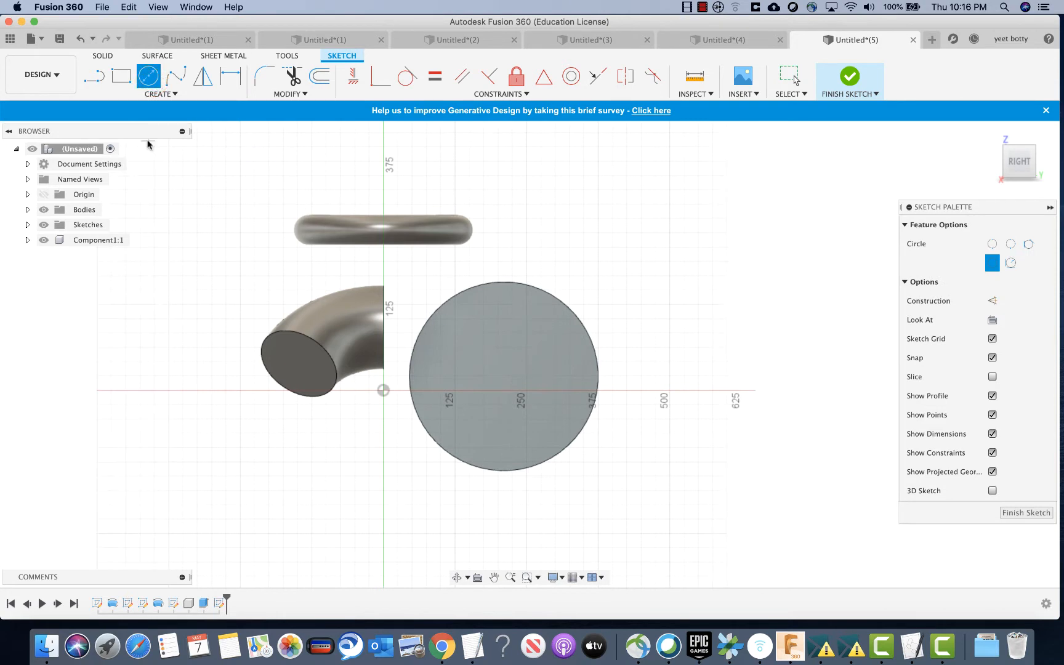
{"action": "left_click", "coordinate": [152, 94]}
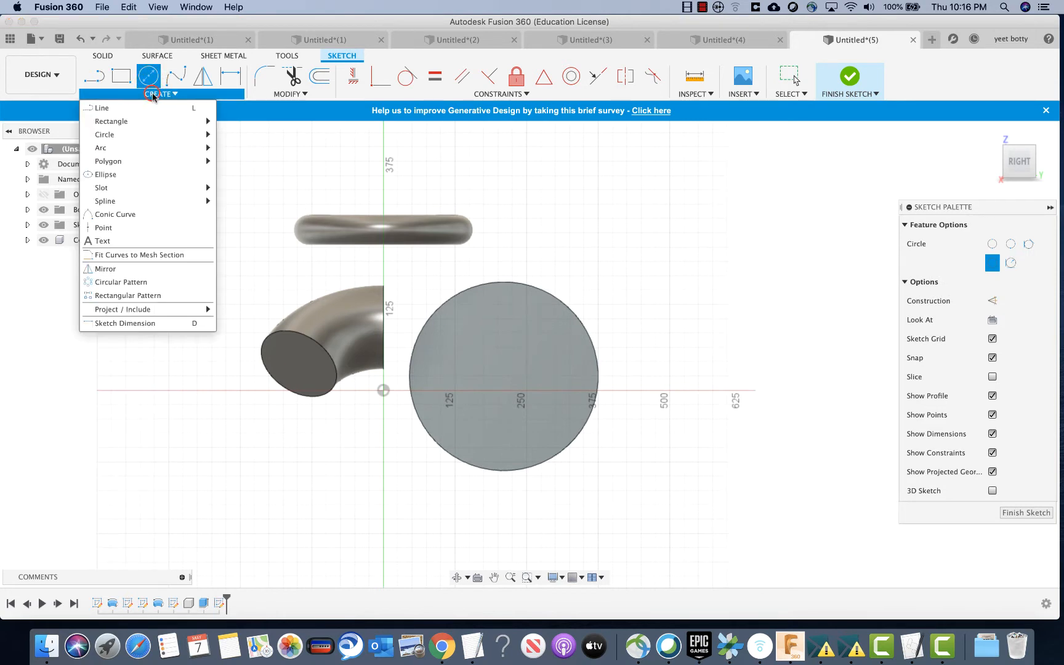
{"action": "left_click", "coordinate": [292, 138]}
{"action": "key", "text": "Escape"}
{"action": "key", "text": "super+z"}
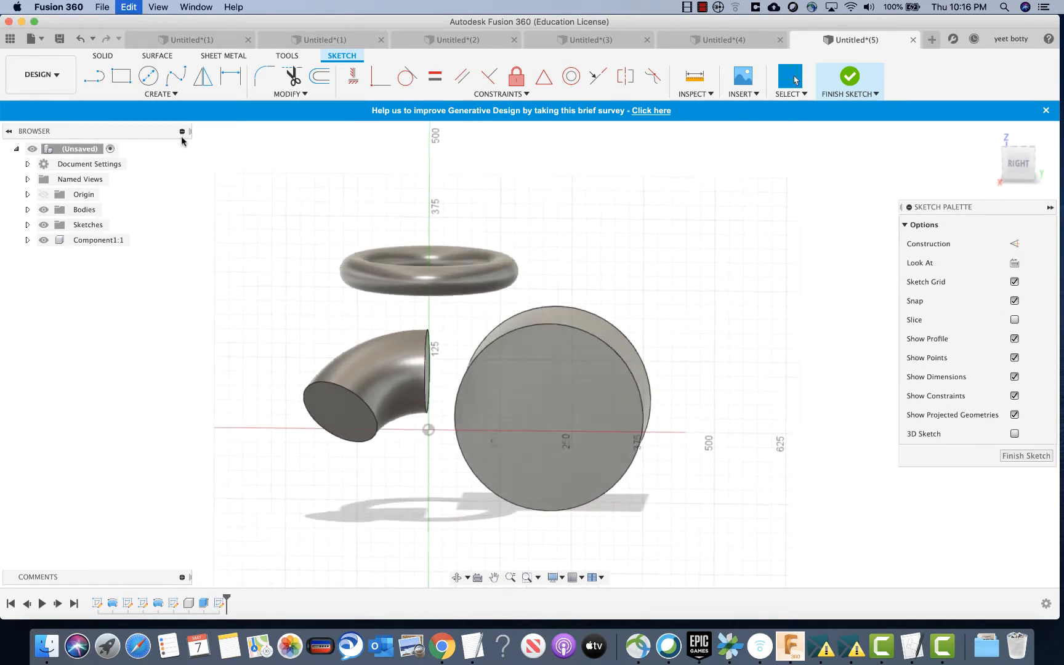
Place a counterbore hole at the centre of the cylinder's front face, with a 150 mm counterbore diameter and a 135 mm hole diameter.
{"action": "left_click", "coordinate": [175, 76]}
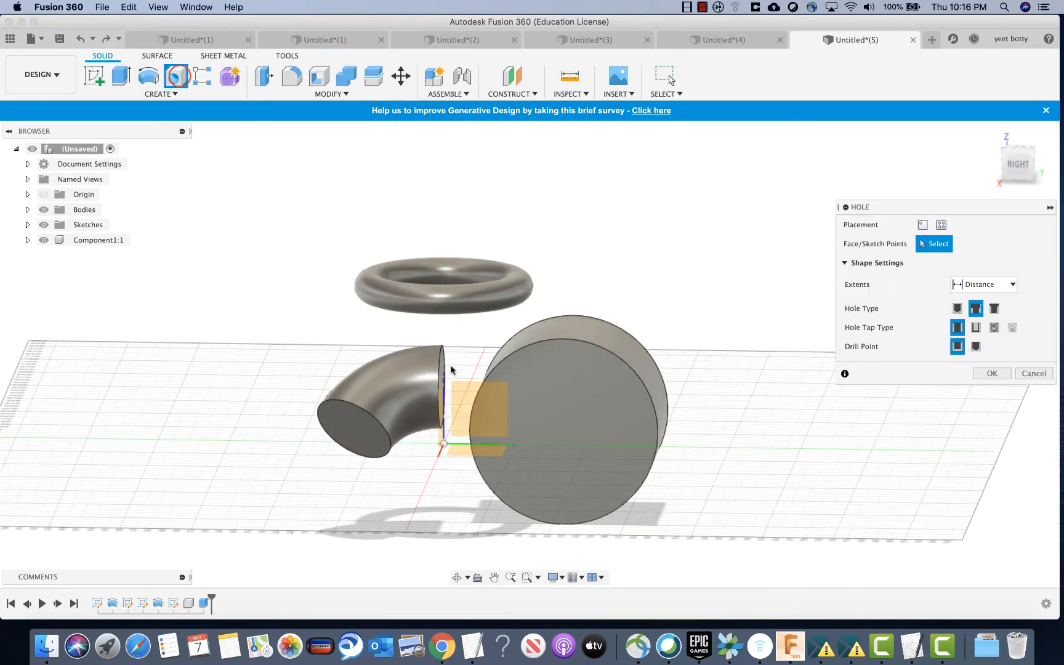
{"action": "left_click", "coordinate": [606, 432]}
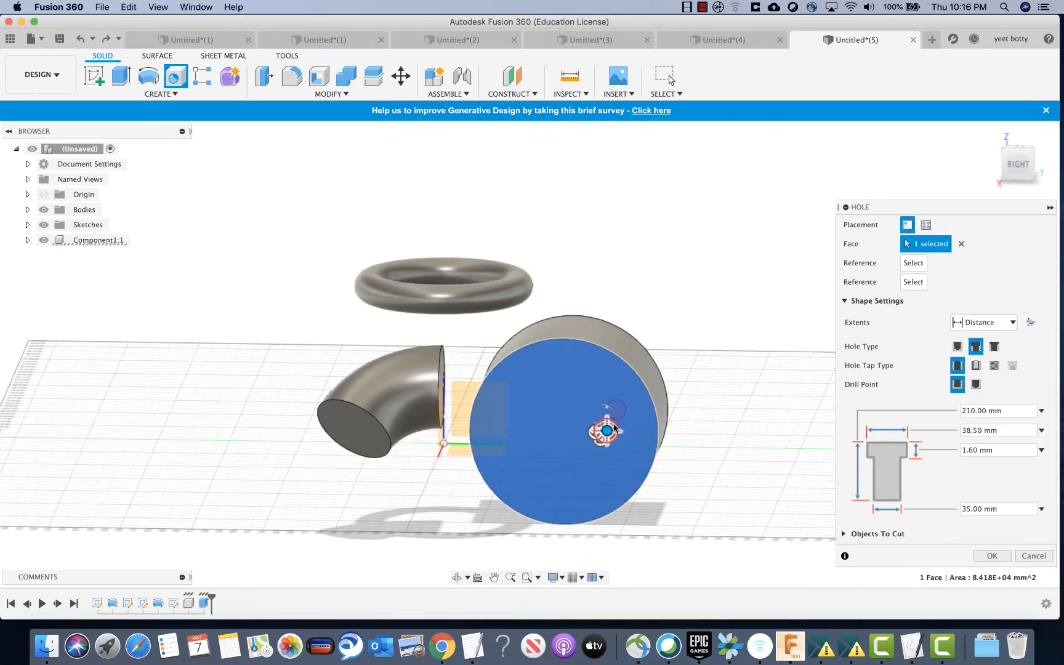
{"action": "left_click_drag", "start_coordinate": [593, 435], "coordinate": [564, 431]}
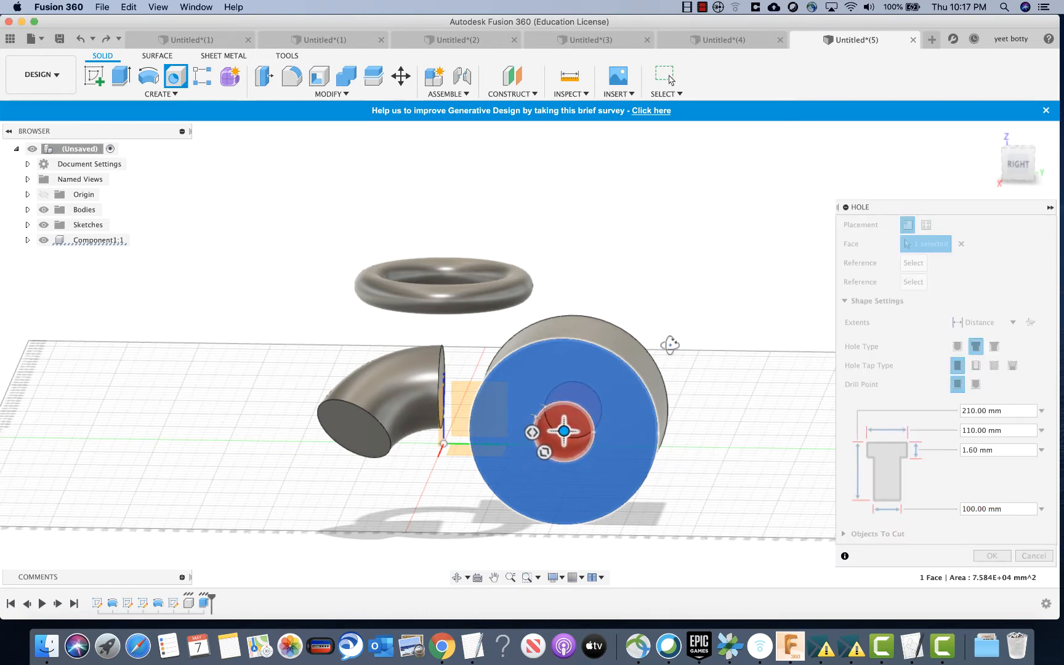
{"action": "middle_click_drag", "start_coordinate": [670, 345], "coordinate": [675, 337], "text": "shift"}
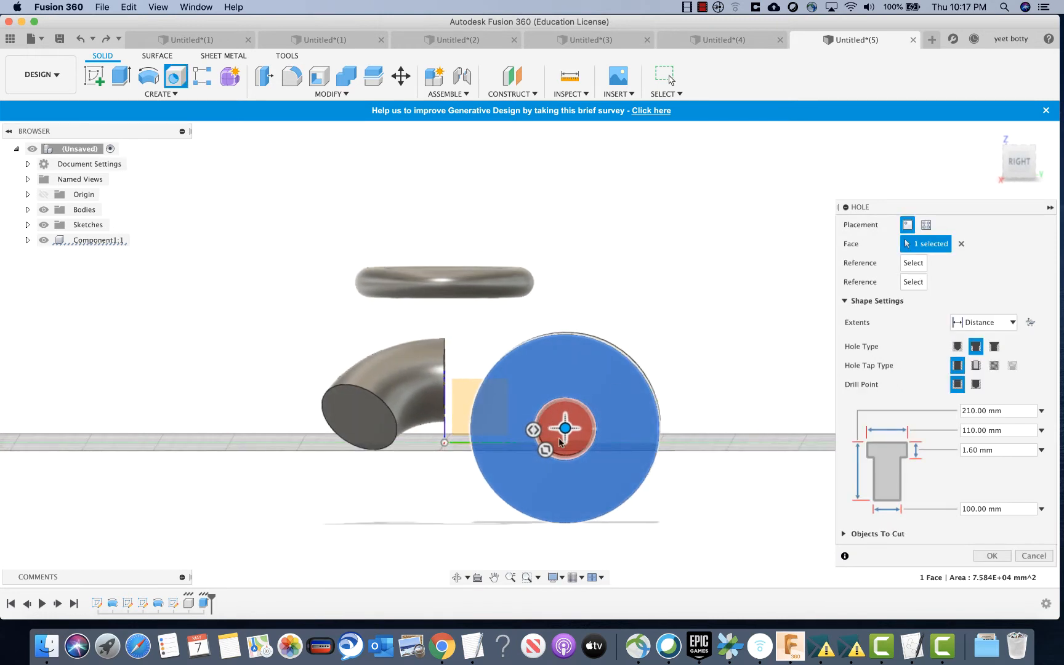
{"action": "left_click_drag", "start_coordinate": [544, 451], "coordinate": [606, 438]}
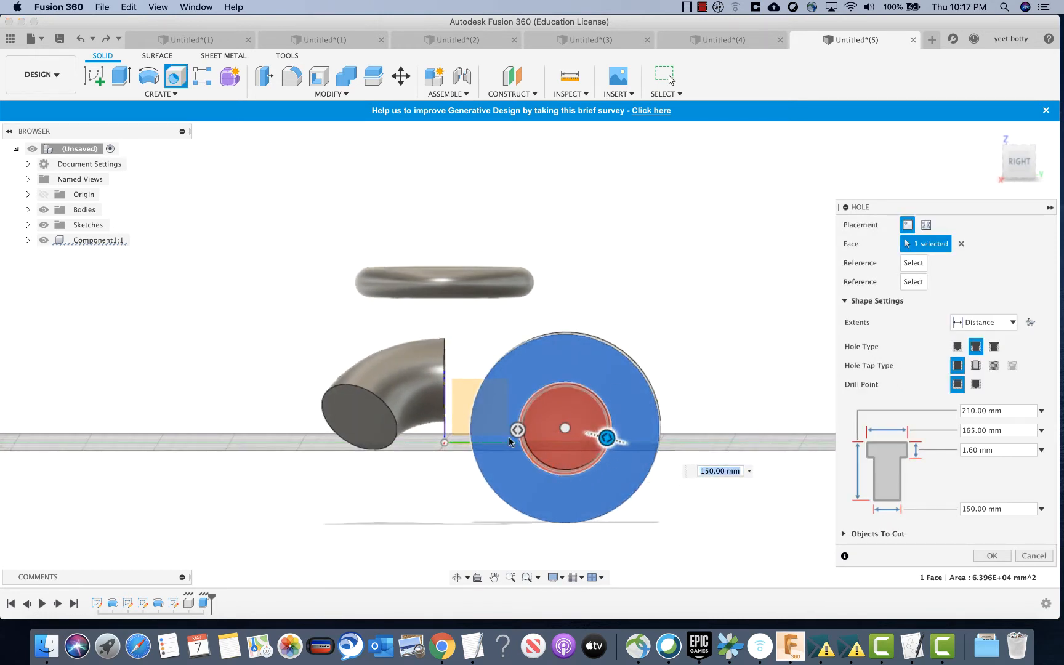
{"action": "left_click_drag", "start_coordinate": [520, 430], "coordinate": [546, 402]}
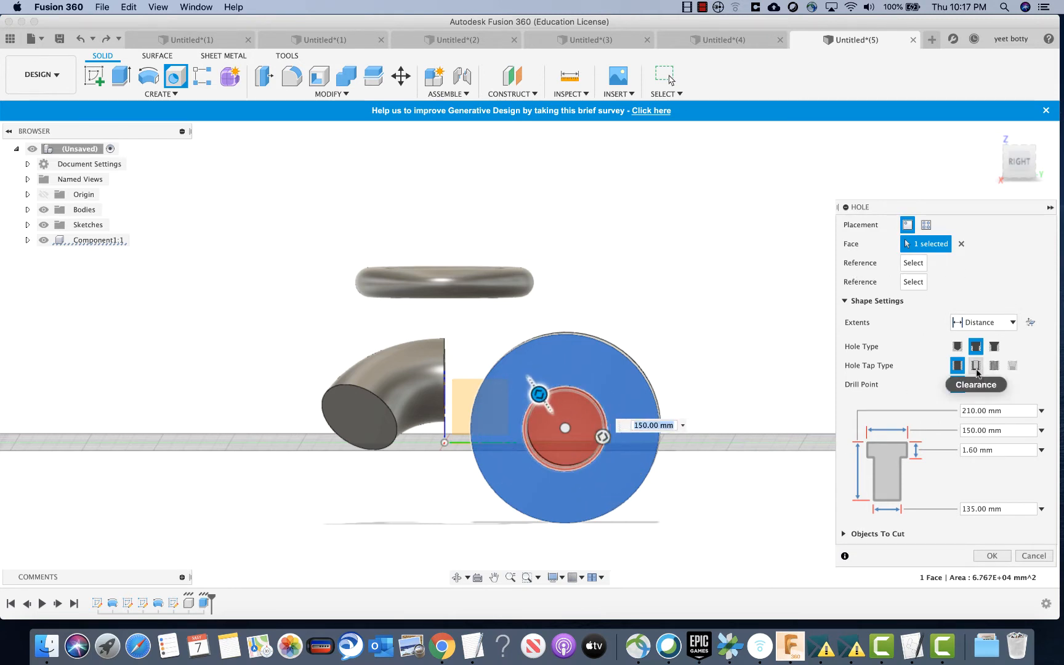
{"action": "left_click_drag", "start_coordinate": [959, 207], "coordinate": [841, 134]}
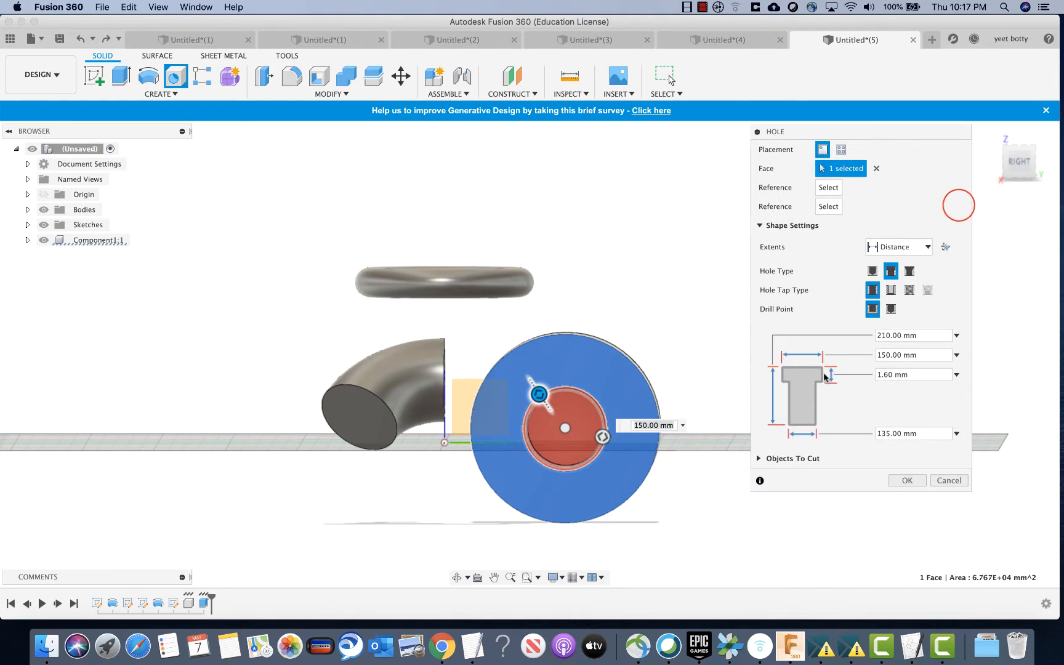
Make the hole tapped with an ISO Metric M135x6 right-hand thread and a 10 mm thread offset, and create it.
{"action": "left_click", "coordinate": [913, 289]}
{"action": "middle_click_drag", "start_coordinate": [605, 276], "coordinate": [579, 234], "text": "shift"}
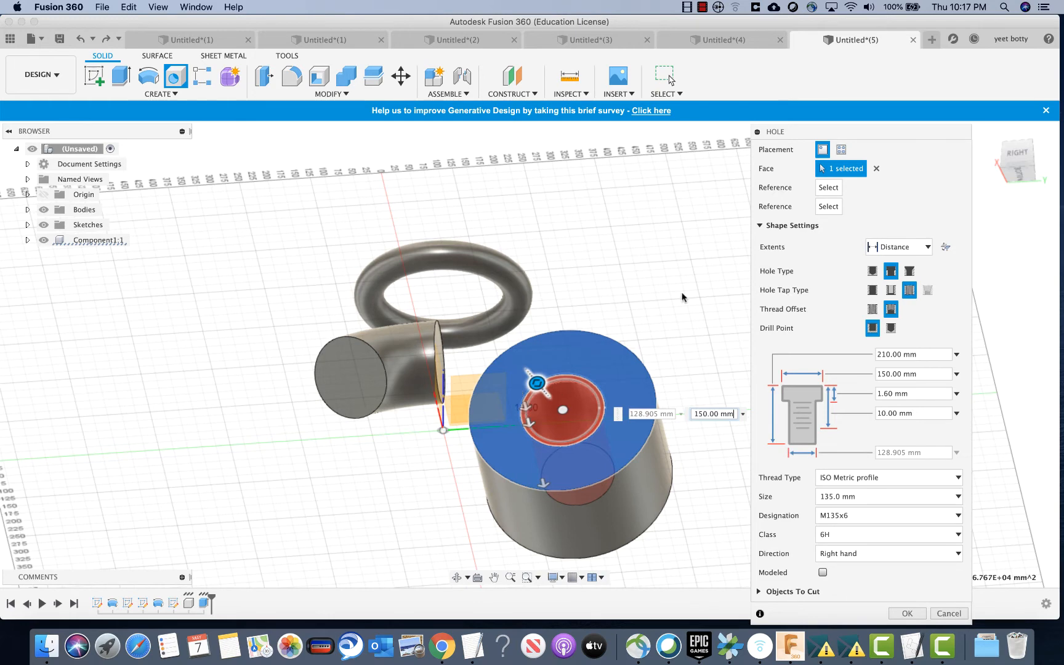
{"action": "mouse_move", "coordinate": [683, 297]}
{"action": "middle_mouse_down", "text": "shift"}
{"action": "mouse_move", "coordinate": [680, 269]}
{"action": "mouse_move", "coordinate": [688, 313]}
{"action": "middle_mouse_up", "text": "shift"}
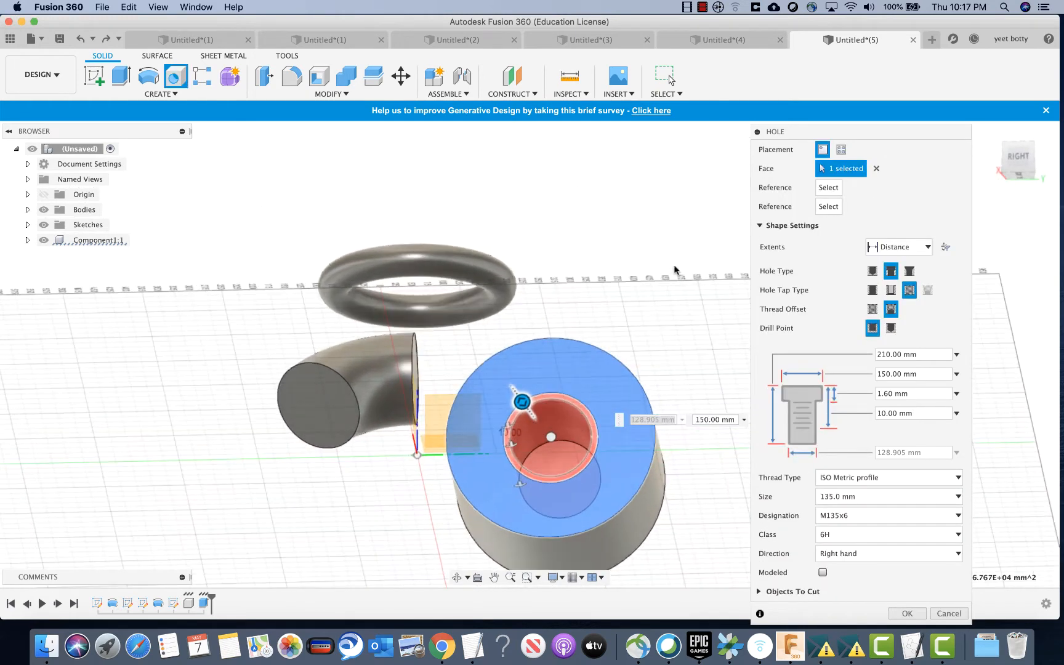
{"action": "scroll", "coordinate": [675, 270], "scroll_direction": "up", "scroll_amount": 2}
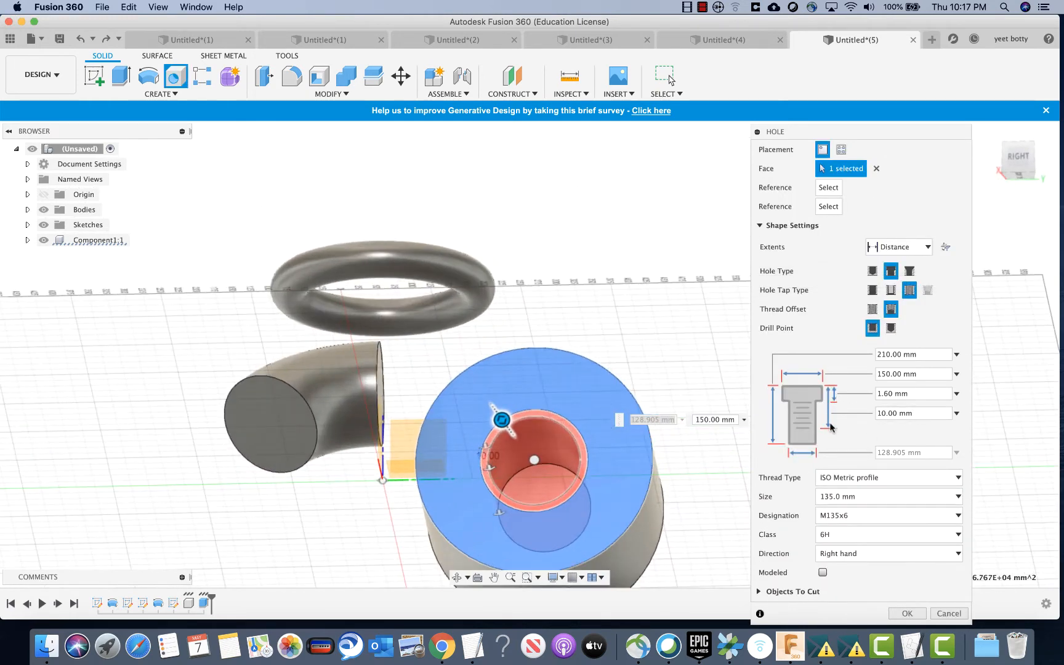
{"action": "scroll", "coordinate": [610, 342], "scroll_direction": "down", "scroll_amount": 2}
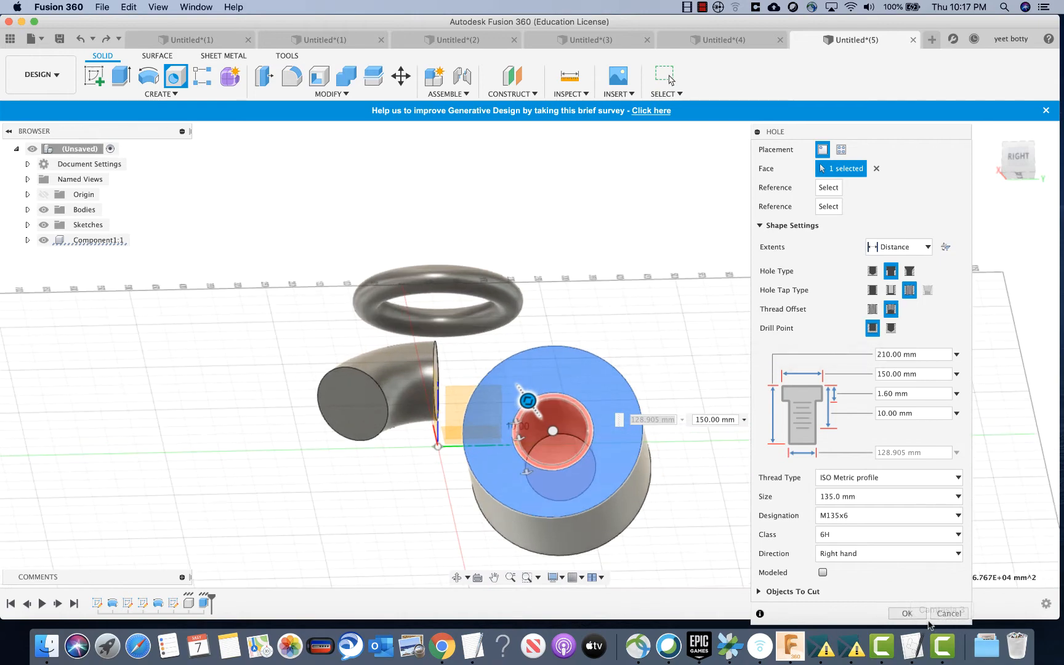
{"action": "left_click", "coordinate": [907, 615]}
{"action": "middle_click_drag", "start_coordinate": [706, 471], "coordinate": [717, 411], "text": "shift"}
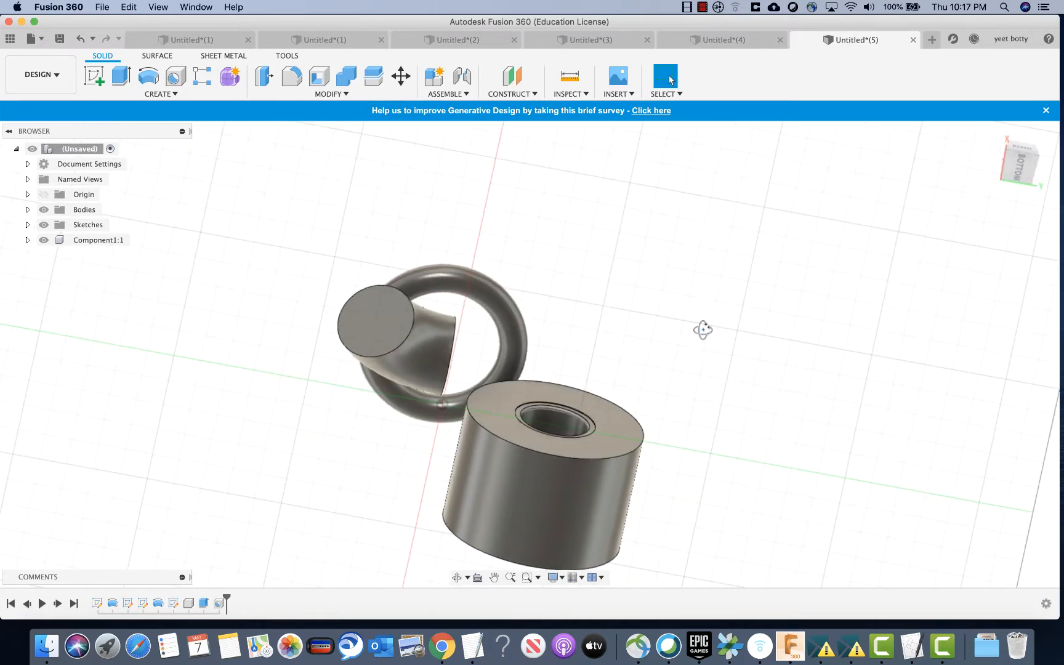
{"action": "middle_click_drag", "start_coordinate": [703, 330], "coordinate": [694, 392], "text": "shift"}
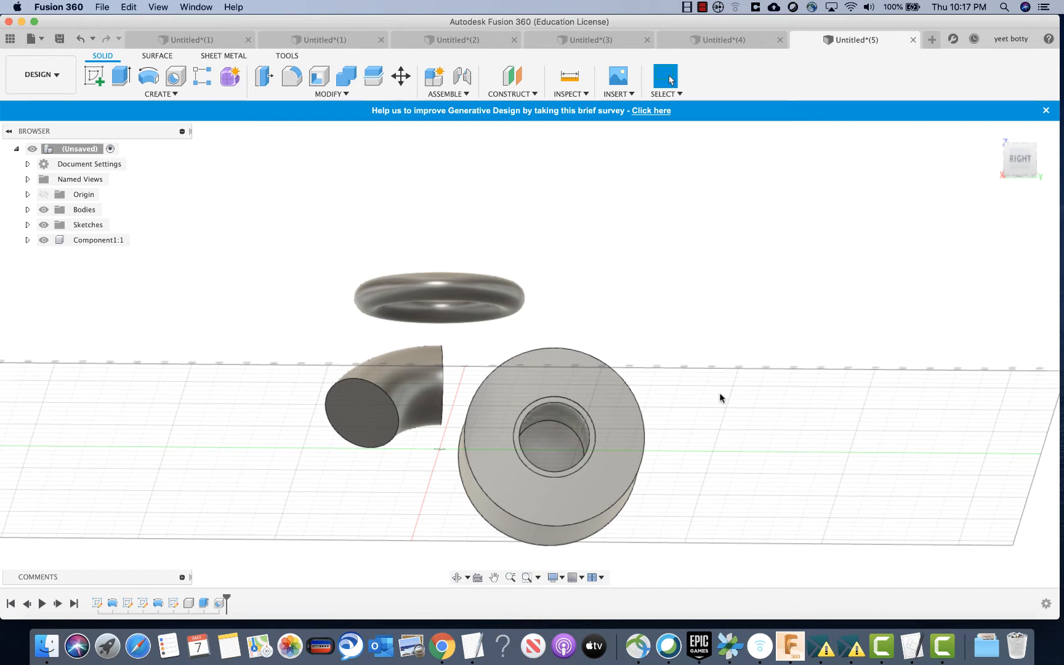
{"action": "middle_click_drag", "start_coordinate": [722, 389], "coordinate": [715, 434], "text": "shift"}
Sketch a circle about 290 mm in diameter on the YZ plane, centred about 725 mm along Y and 200 mm above the origin, and finish the sketch.
{"action": "middle_click_drag", "start_coordinate": [663, 373], "coordinate": [395, 340]}
{"action": "mouse_move", "coordinate": [755, 309]}
{"action": "middle_mouse_down"}
{"action": "mouse_move", "coordinate": [581, 368]}
{"action": "mouse_move", "coordinate": [691, 266]}
{"action": "mouse_move", "coordinate": [577, 261]}
{"action": "mouse_move", "coordinate": [589, 197]}
{"action": "mouse_move", "coordinate": [545, 213]}
{"action": "mouse_move", "coordinate": [582, 221]}
{"action": "mouse_move", "coordinate": [573, 252]}
{"action": "mouse_move", "coordinate": [544, 264]}
{"action": "mouse_move", "coordinate": [598, 229]}
{"action": "mouse_move", "coordinate": [458, 290]}
{"action": "mouse_move", "coordinate": [441, 287]}
{"action": "middle_mouse_up"}
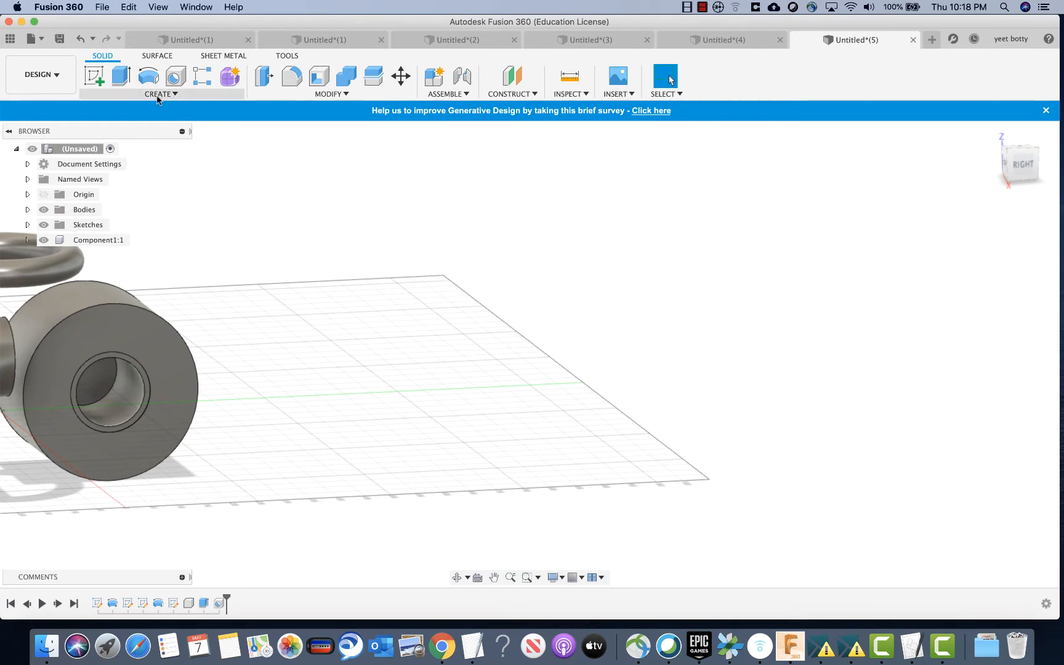
{"action": "left_click", "coordinate": [94, 75]}
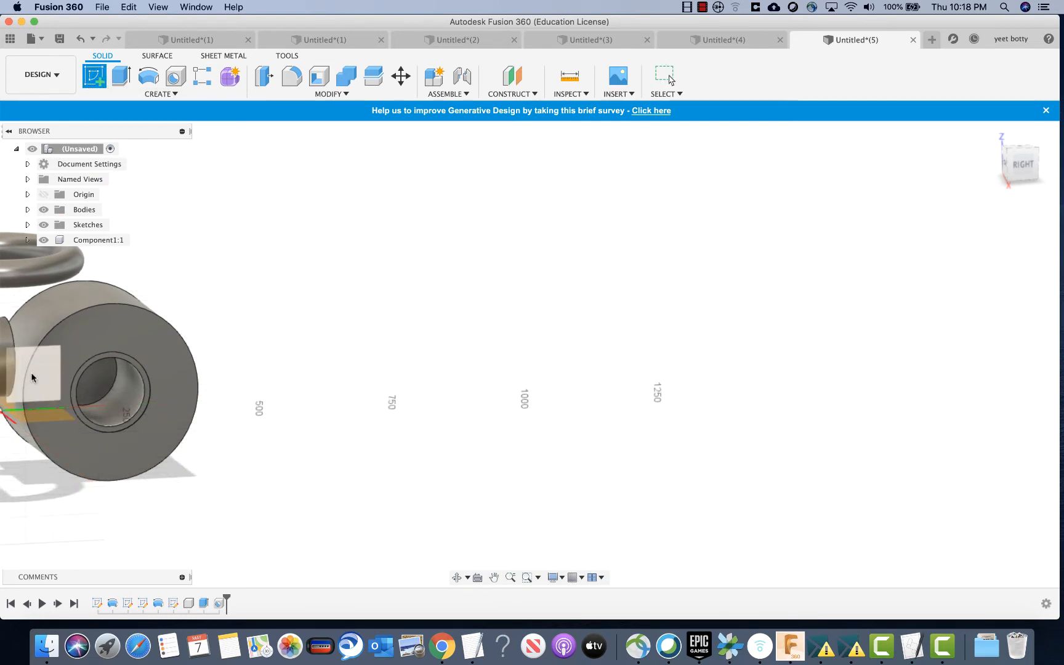
{"action": "left_click", "coordinate": [32, 378]}
{"action": "middle_click_drag", "start_coordinate": [677, 285], "coordinate": [334, 283]}
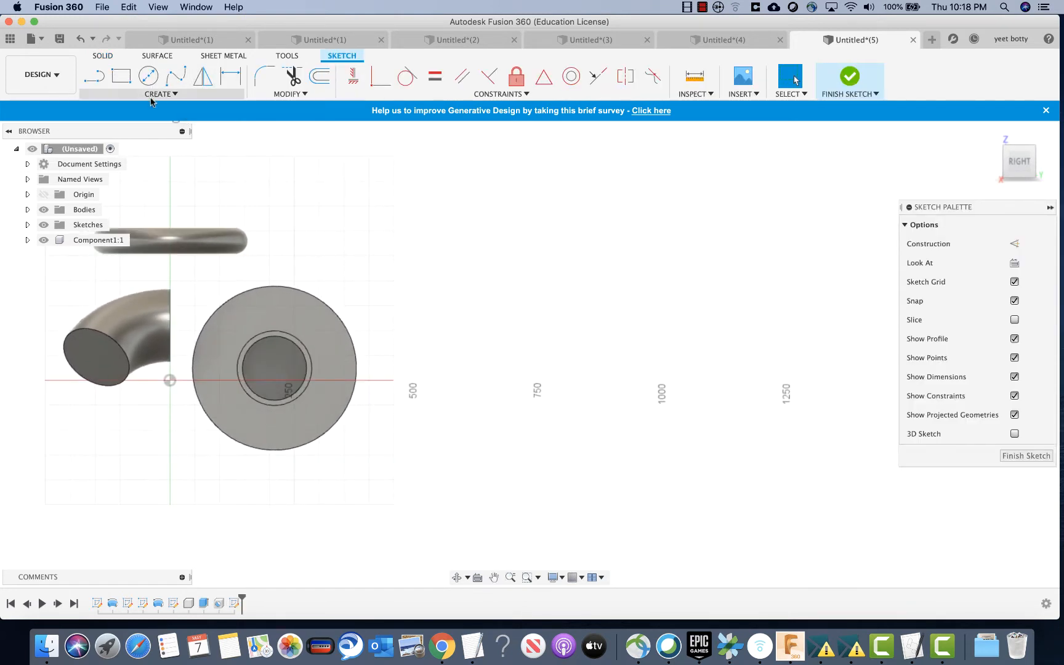
{"action": "scroll", "coordinate": [498, 296], "scroll_direction": "up", "scroll_amount": 5}
{"action": "middle_click_drag", "start_coordinate": [420, 280], "coordinate": [604, 328]}
{"action": "scroll", "coordinate": [604, 327], "scroll_direction": "down", "scroll_amount": 3}
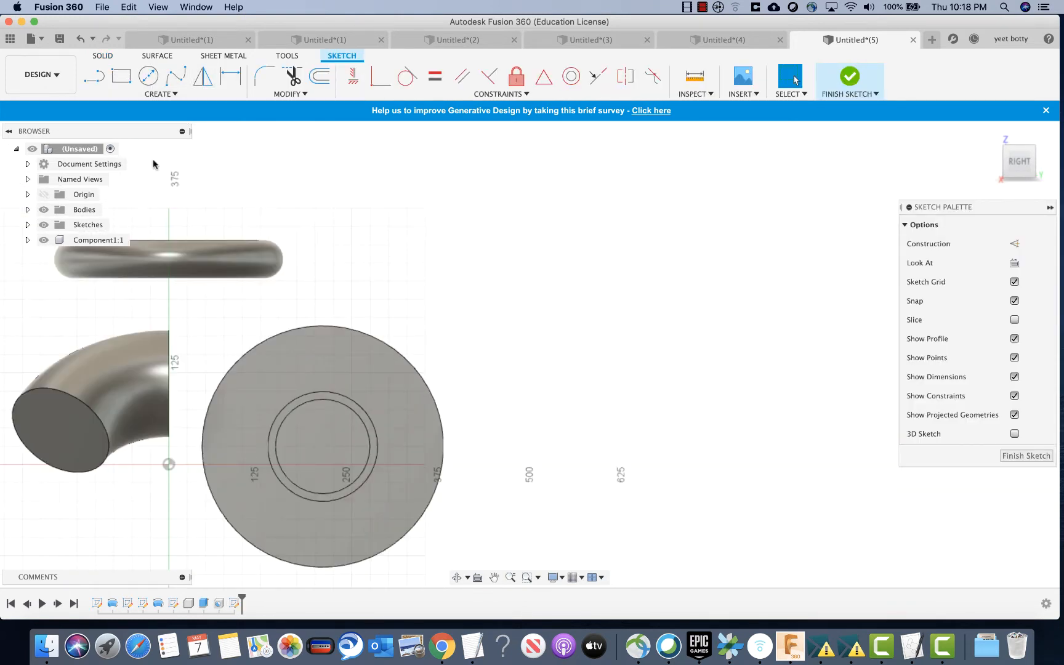
{"action": "left_click", "coordinate": [148, 75]}
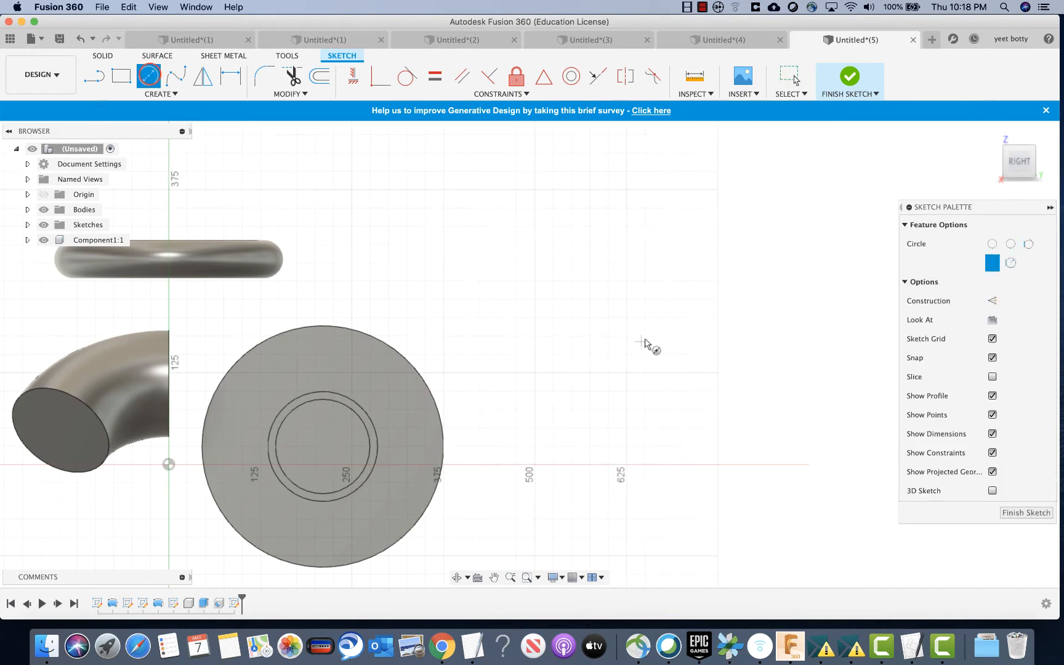
{"action": "left_click", "coordinate": [697, 316]}
{"action": "left_click", "coordinate": [594, 313]}
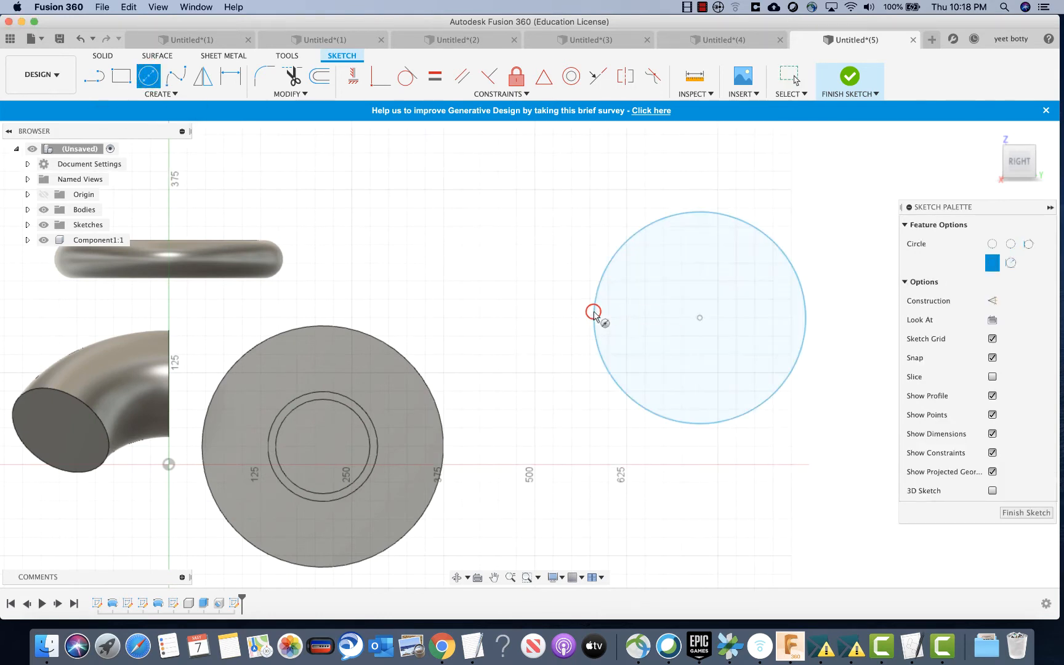
{"action": "left_click", "coordinate": [1026, 513]}
Extrude the new circle beside the drilled cylinder by -200 mm as a new component.
{"action": "left_click", "coordinate": [702, 360]}
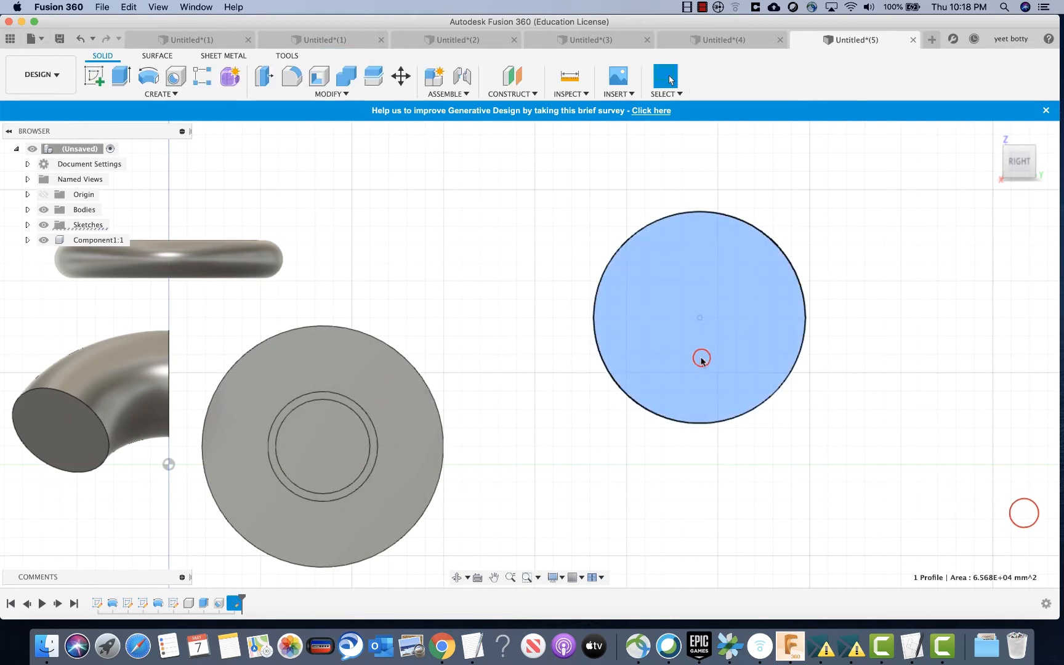
{"action": "key", "text": "e"}
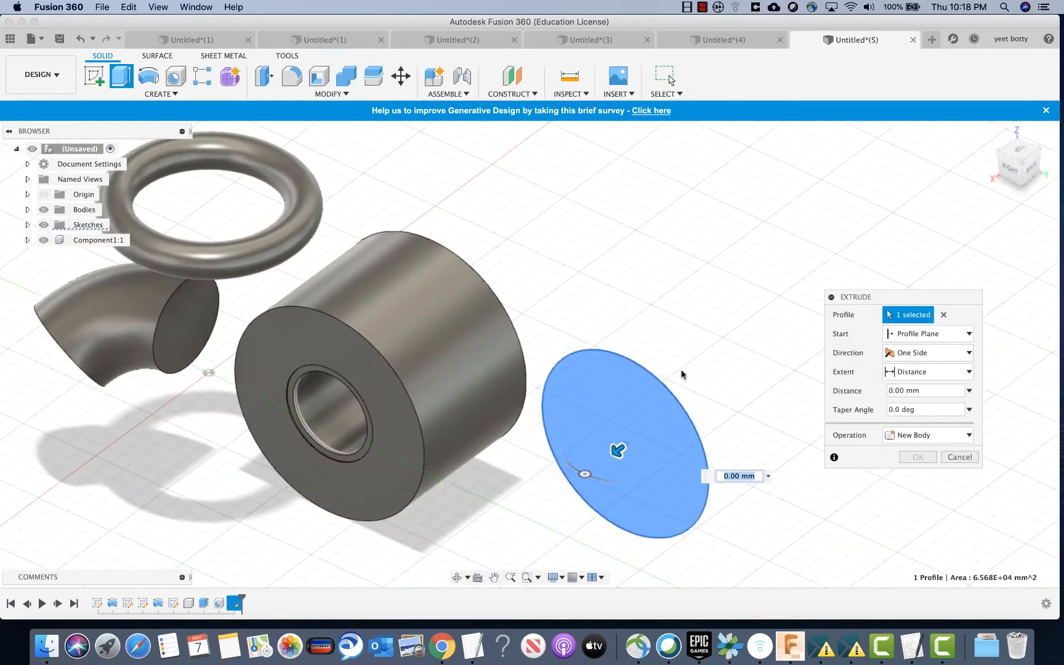
{"action": "left_click_drag", "start_coordinate": [618, 450], "coordinate": [723, 372]}
{"action": "left_click", "coordinate": [934, 435]}
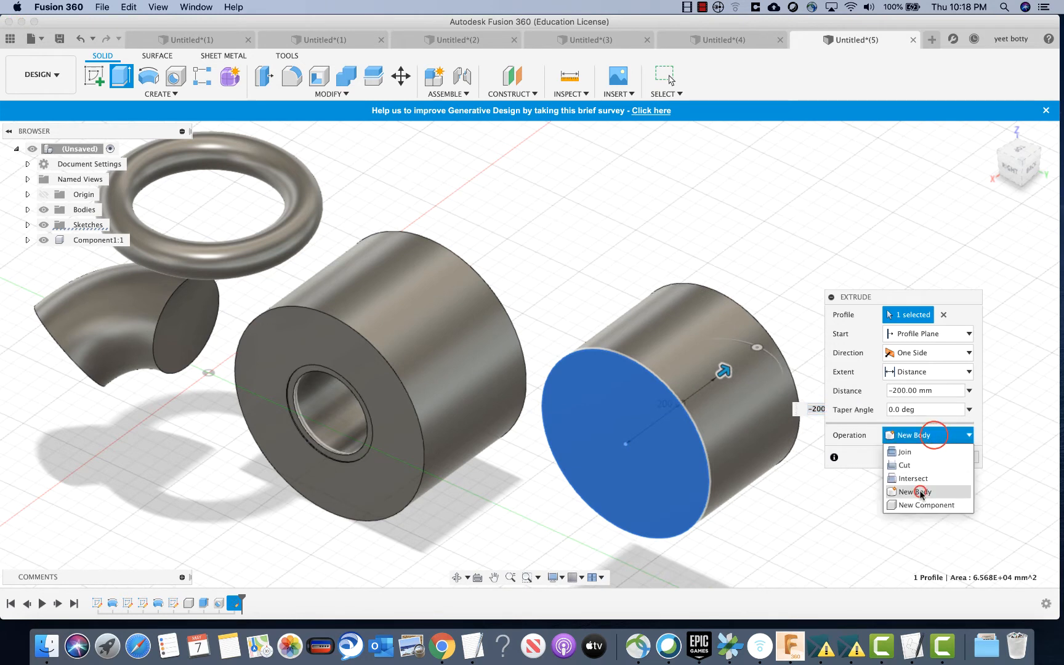
{"action": "left_click", "coordinate": [921, 493]}
{"action": "left_click", "coordinate": [924, 435]}
{"action": "left_click", "coordinate": [922, 505]}
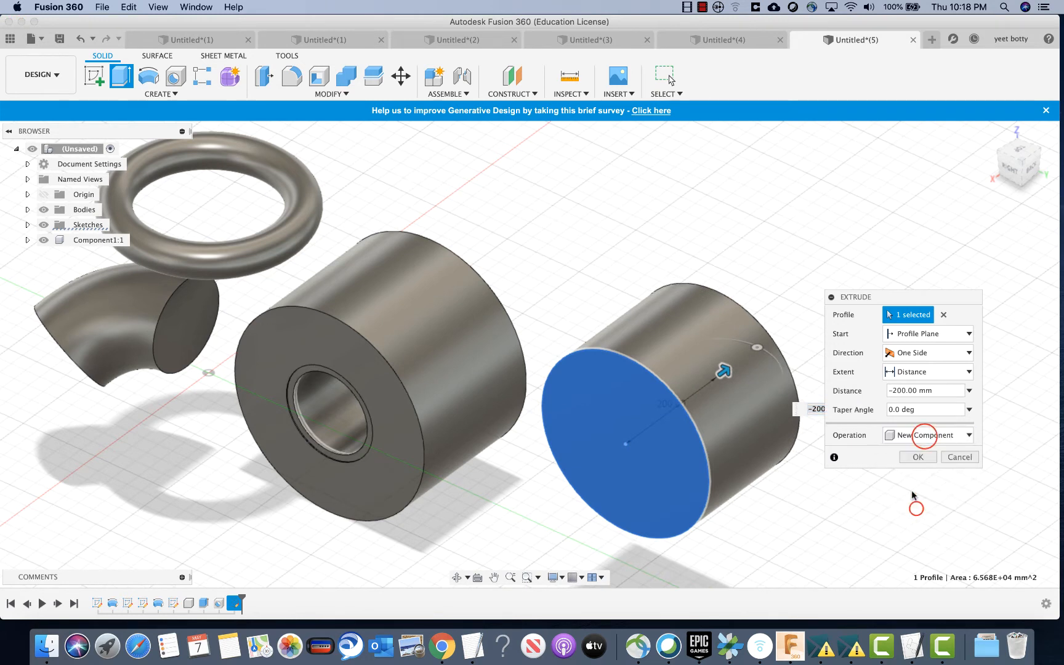
{"action": "left_click", "coordinate": [909, 457]}
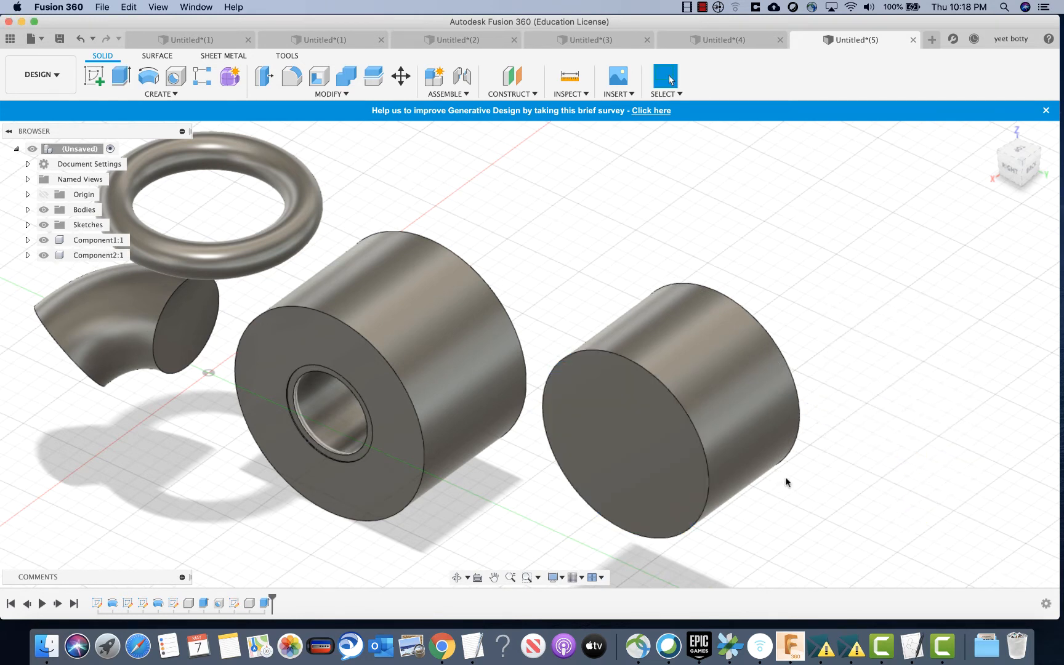
Sketch a concentric circle about 240 mm in diameter on the second cylinder's front face and finish the sketch.
{"action": "middle_click_drag", "start_coordinate": [786, 478], "coordinate": [830, 438], "text": "shift"}
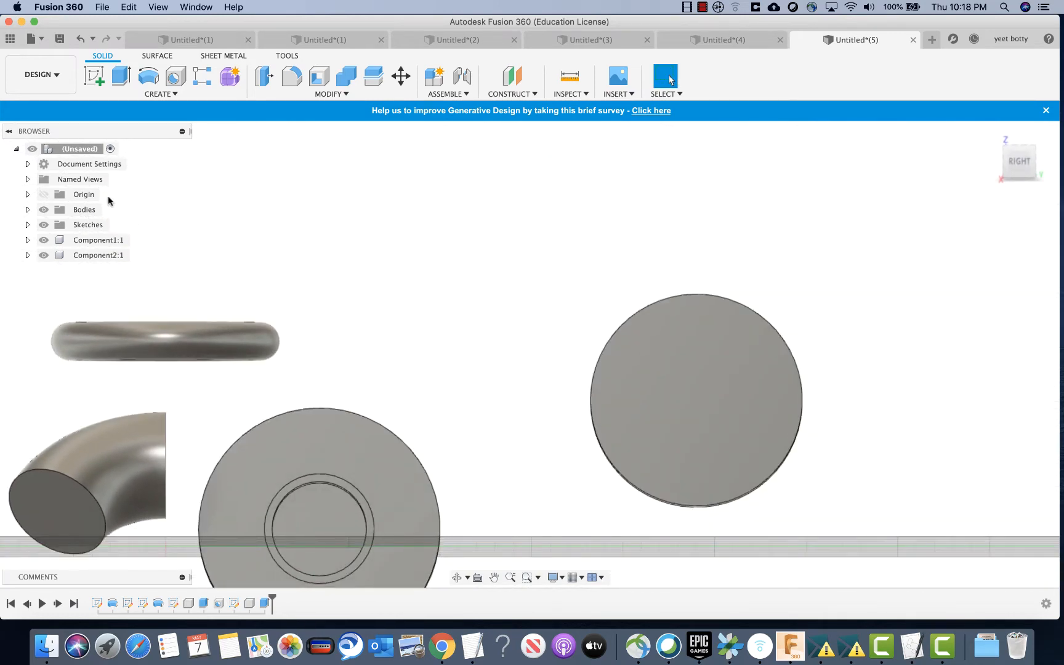
{"action": "left_click", "coordinate": [95, 76]}
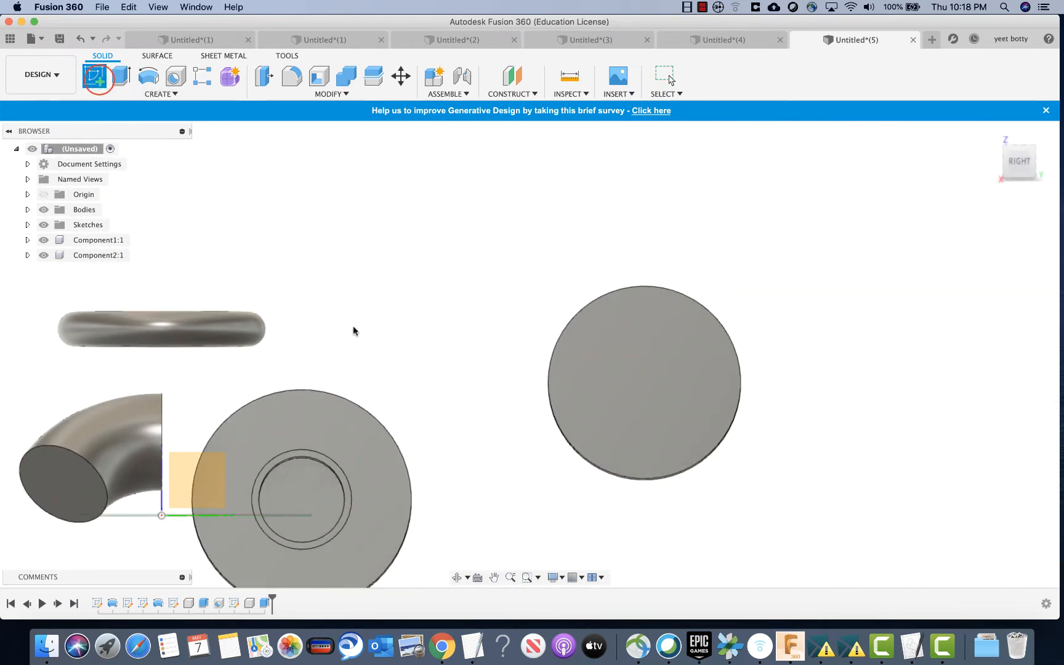
{"action": "left_click", "coordinate": [574, 372]}
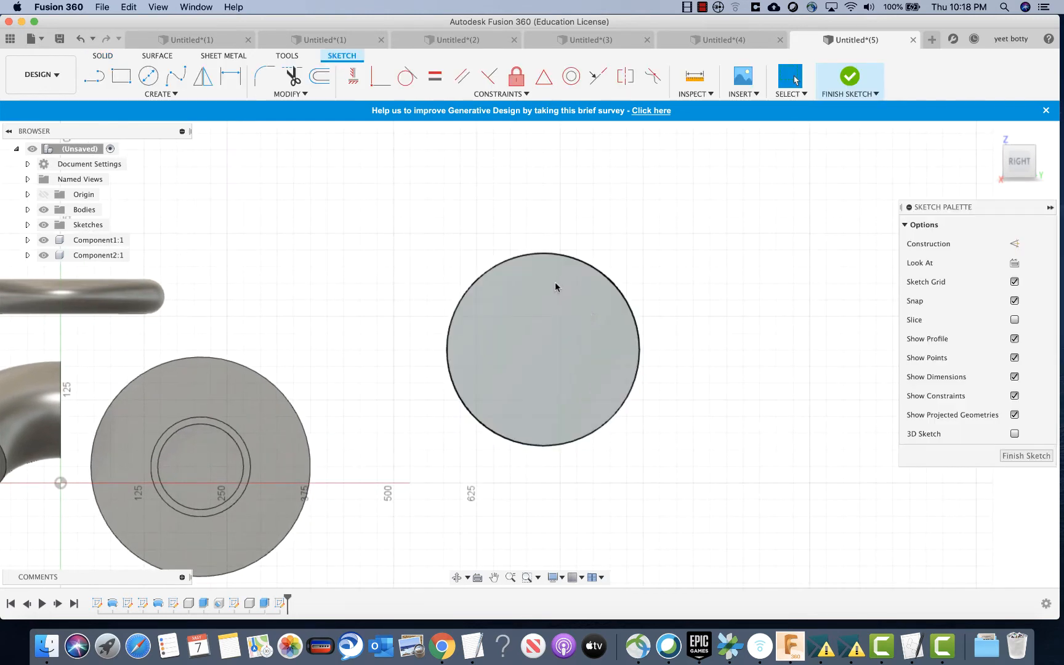
{"action": "left_click", "coordinate": [148, 76]}
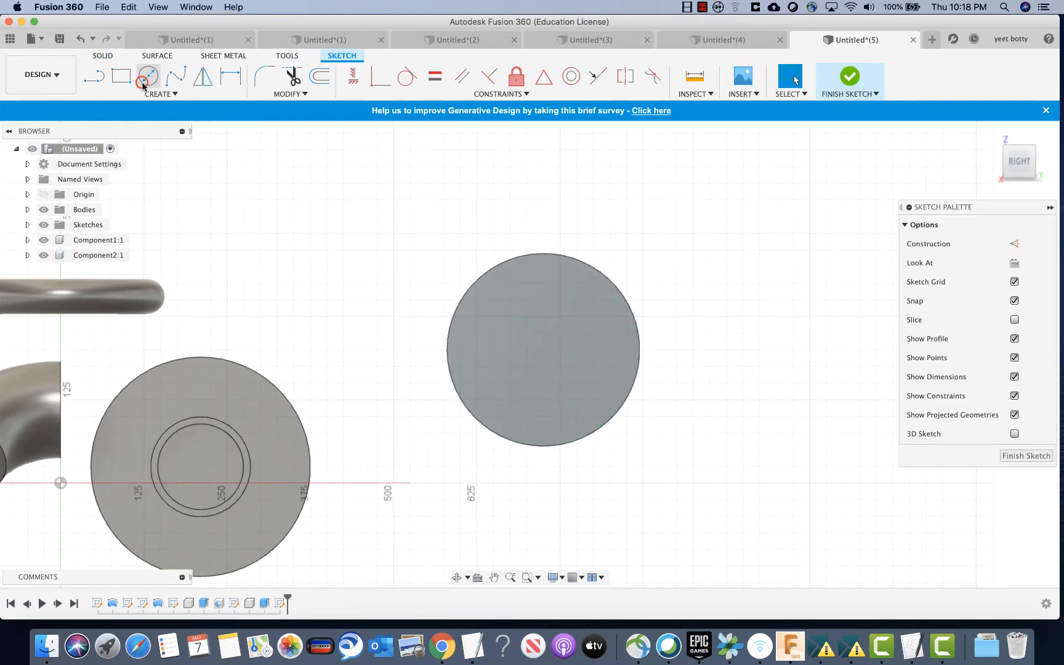
{"action": "scroll", "coordinate": [534, 352], "scroll_direction": "up", "scroll_amount": 5}
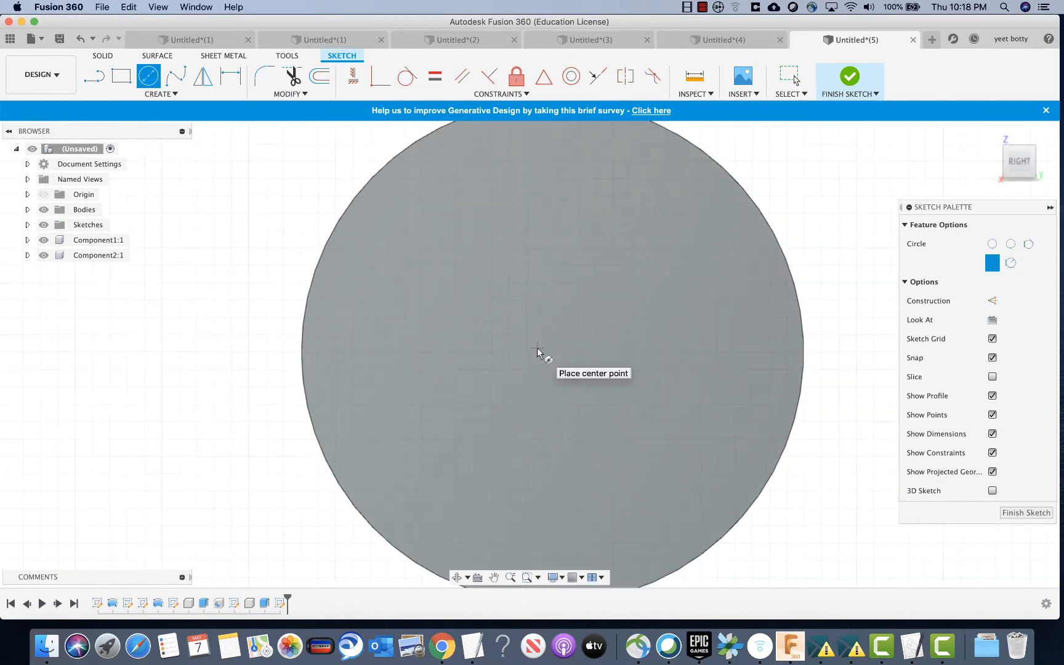
{"action": "left_click", "coordinate": [563, 354]}
{"action": "scroll", "coordinate": [562, 354], "scroll_direction": "down", "scroll_amount": 5}
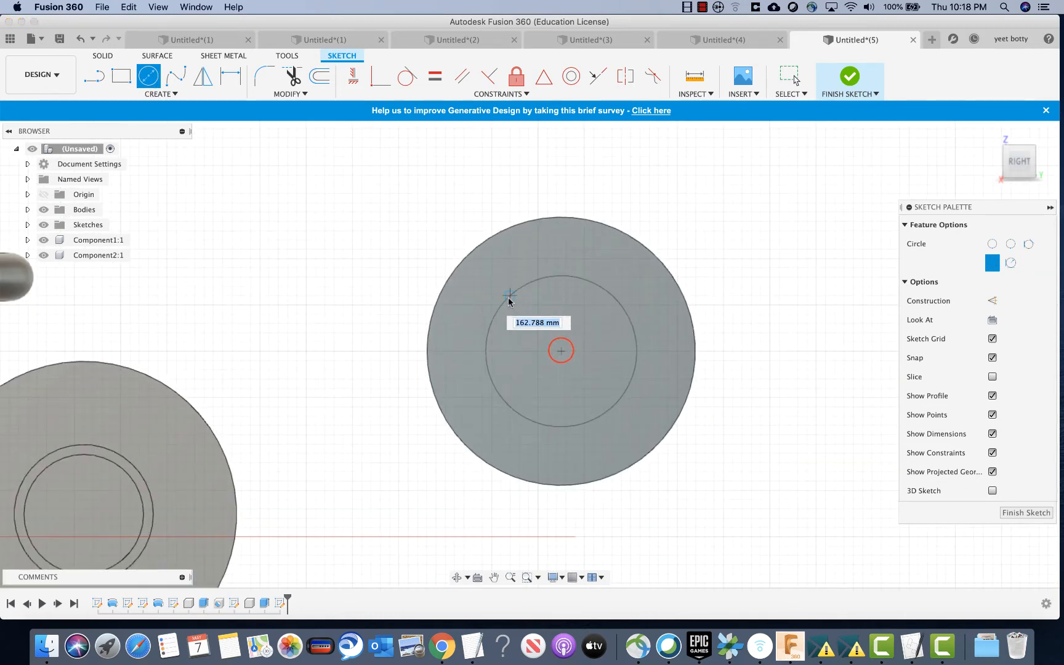
{"action": "left_click", "coordinate": [502, 258]}
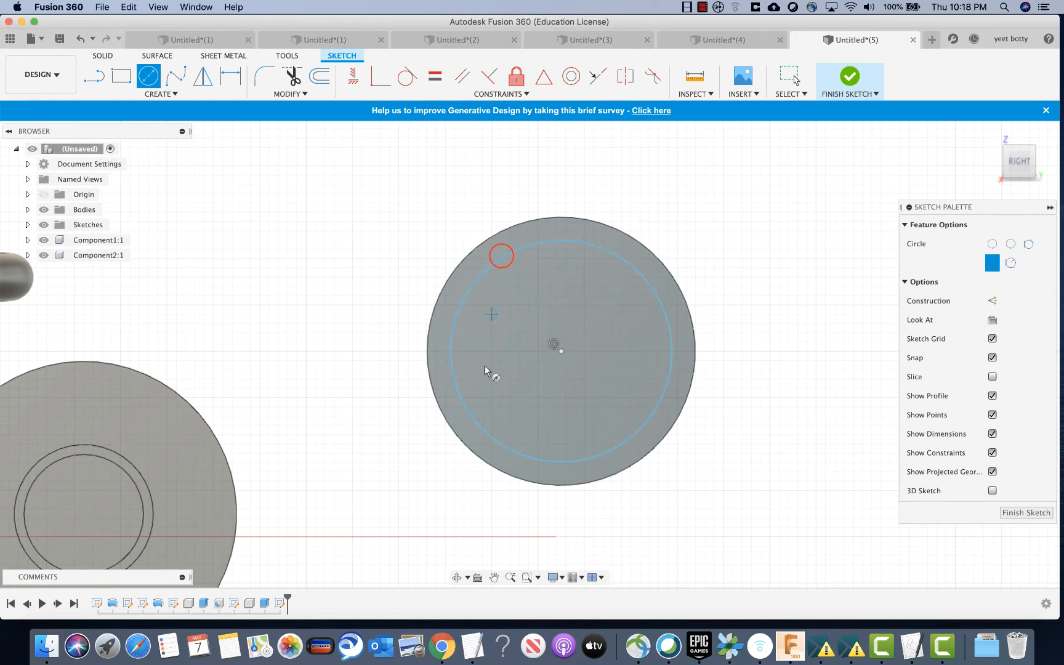
{"action": "left_click", "coordinate": [1037, 511]}
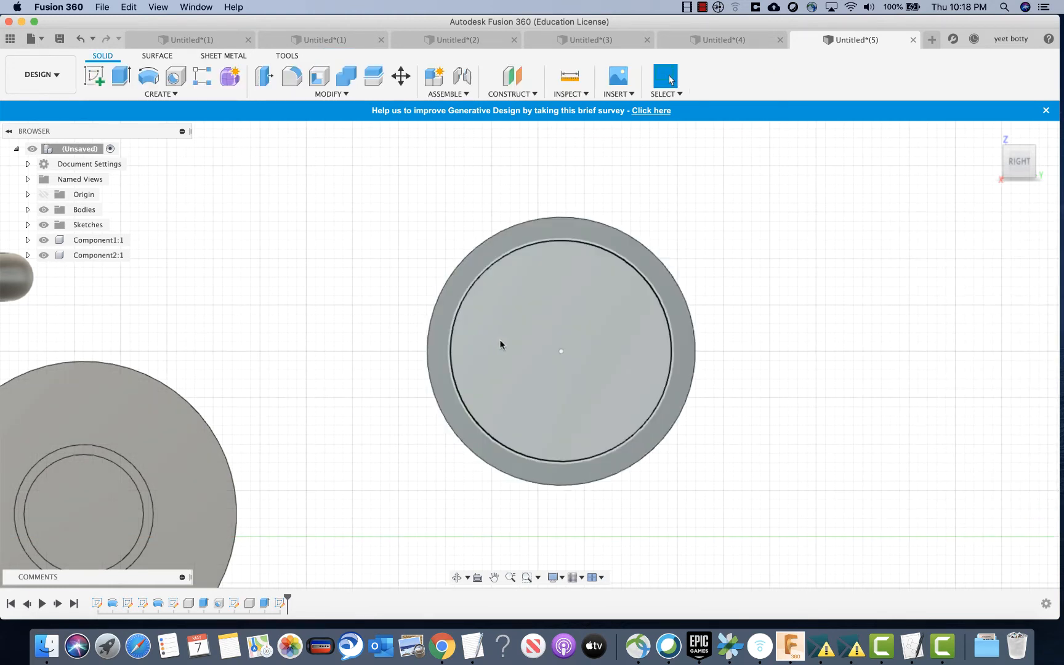
Cut the 240 mm circle -180 mm into the second cylinder with Extrude to form a pocket.
{"action": "left_click", "coordinate": [504, 342]}
{"action": "key", "text": "e"}
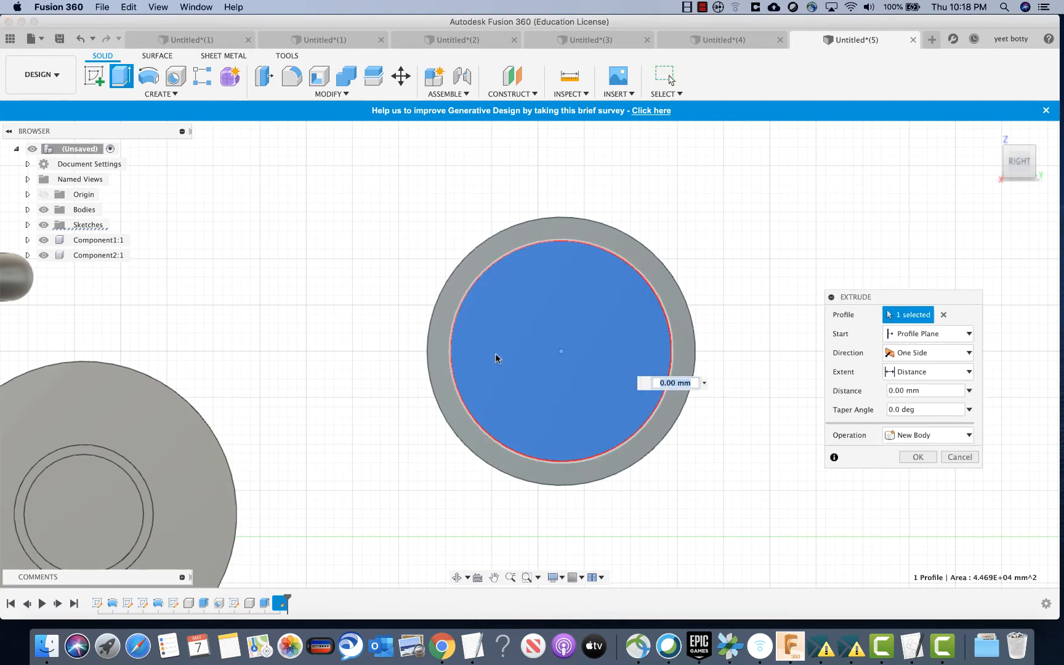
{"action": "middle_click_drag", "start_coordinate": [730, 260], "coordinate": [706, 297], "text": "shift"}
{"action": "middle_click_drag", "start_coordinate": [813, 208], "coordinate": [727, 288]}
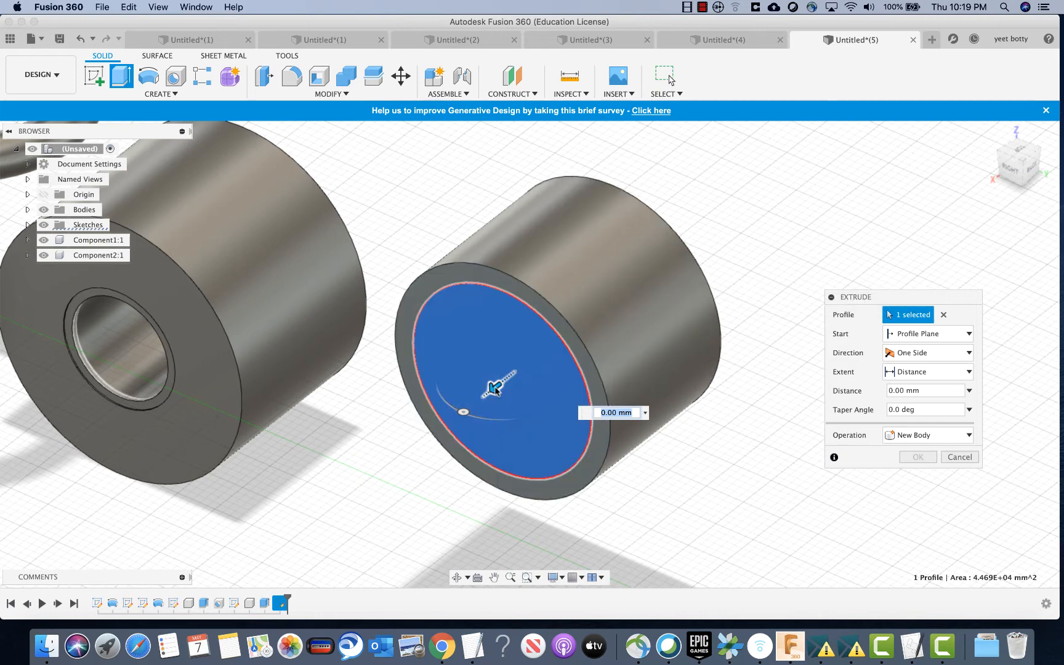
{"action": "left_click_drag", "start_coordinate": [495, 387], "coordinate": [623, 346]}
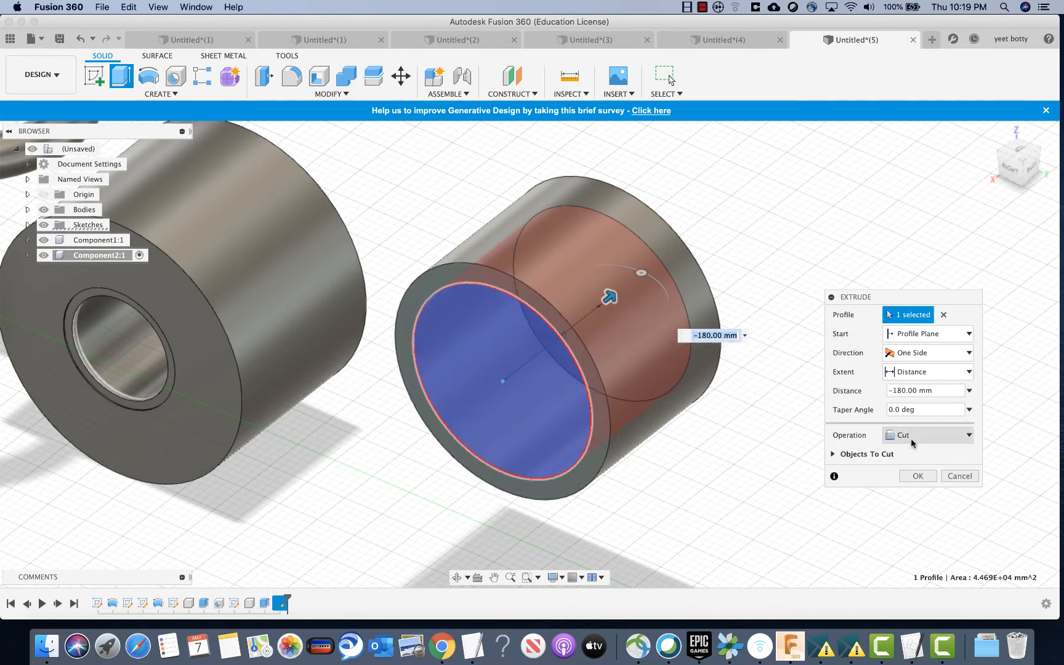
{"action": "left_click", "coordinate": [913, 479]}
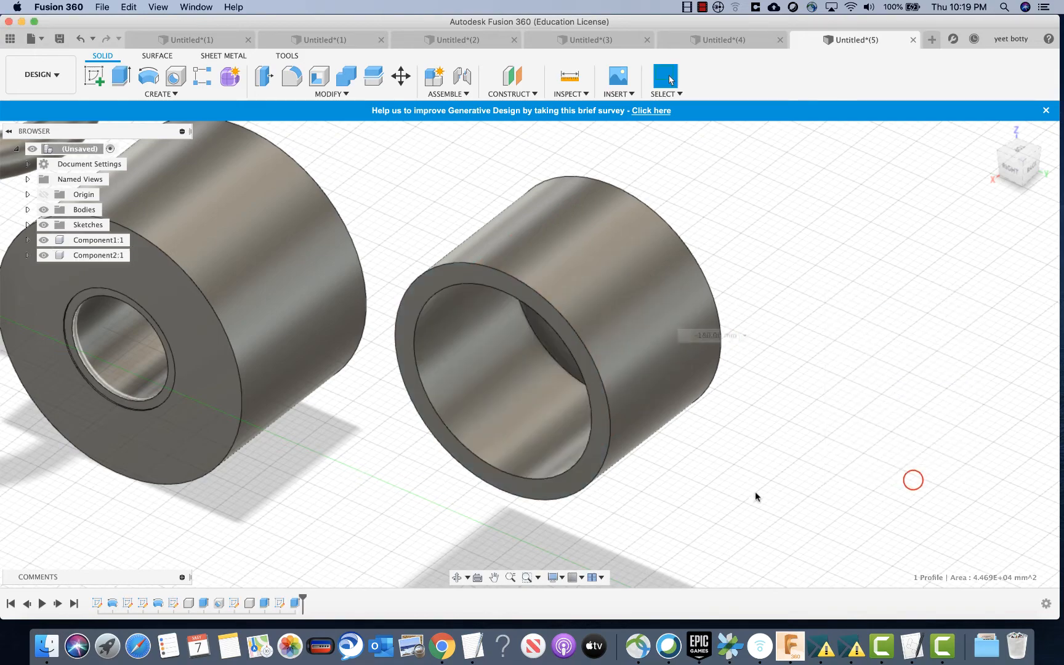
{"action": "middle_click_drag", "start_coordinate": [738, 488], "coordinate": [809, 443], "text": "shift"}
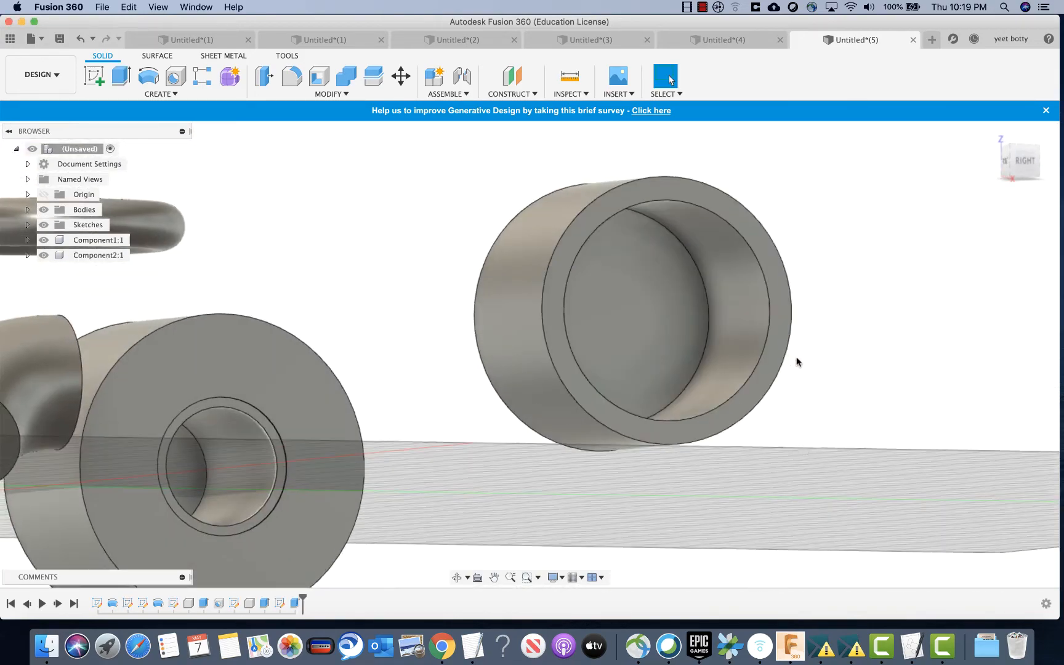
{"action": "middle_click_drag", "start_coordinate": [797, 362], "coordinate": [715, 372], "text": "shift"}
{"action": "scroll", "coordinate": [796, 411], "scroll_direction": "down", "scroll_amount": 5}
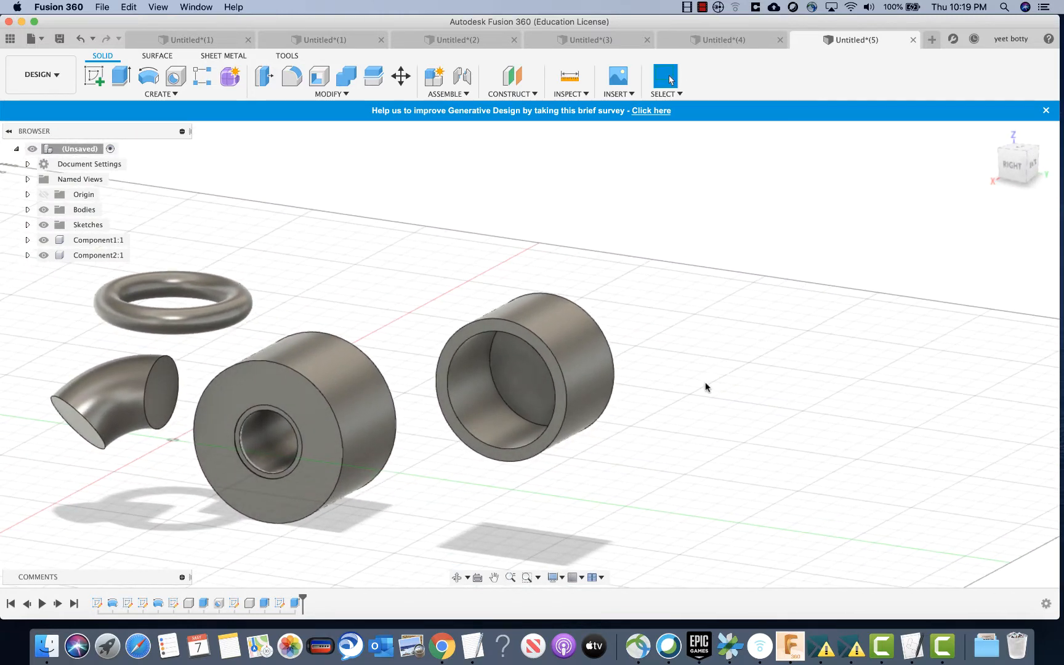
{"action": "middle_click_drag", "start_coordinate": [707, 387], "coordinate": [590, 387], "text": "shift"}
{"action": "scroll", "coordinate": [745, 382], "scroll_direction": "down", "scroll_amount": 3}
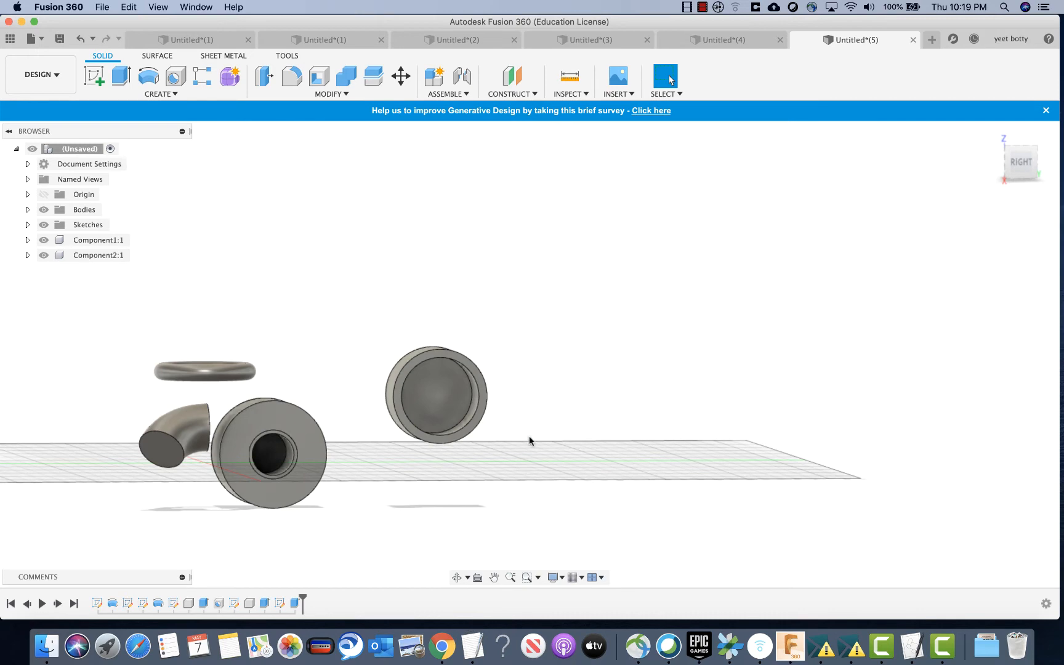
{"action": "key", "text": "alt+super+2"}
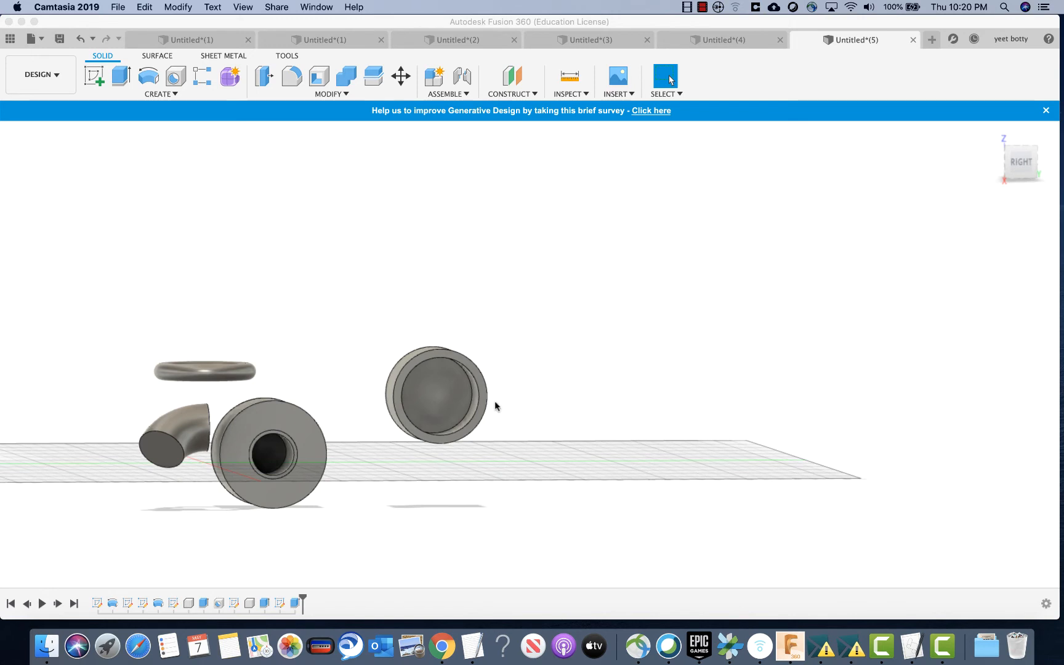
Sketch a rectangle about 630 mm wide and 325 mm high on the YZ plane, beside the bent pipe, and finish the sketch.
{"action": "left_click", "coordinate": [88, 86]}
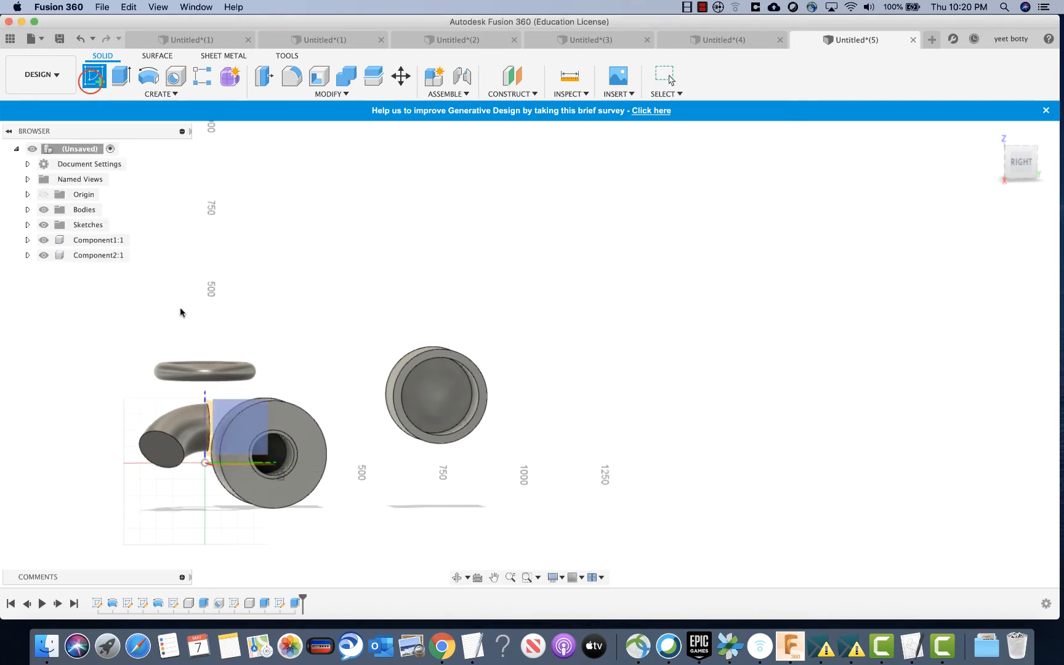
{"action": "left_click", "coordinate": [264, 304]}
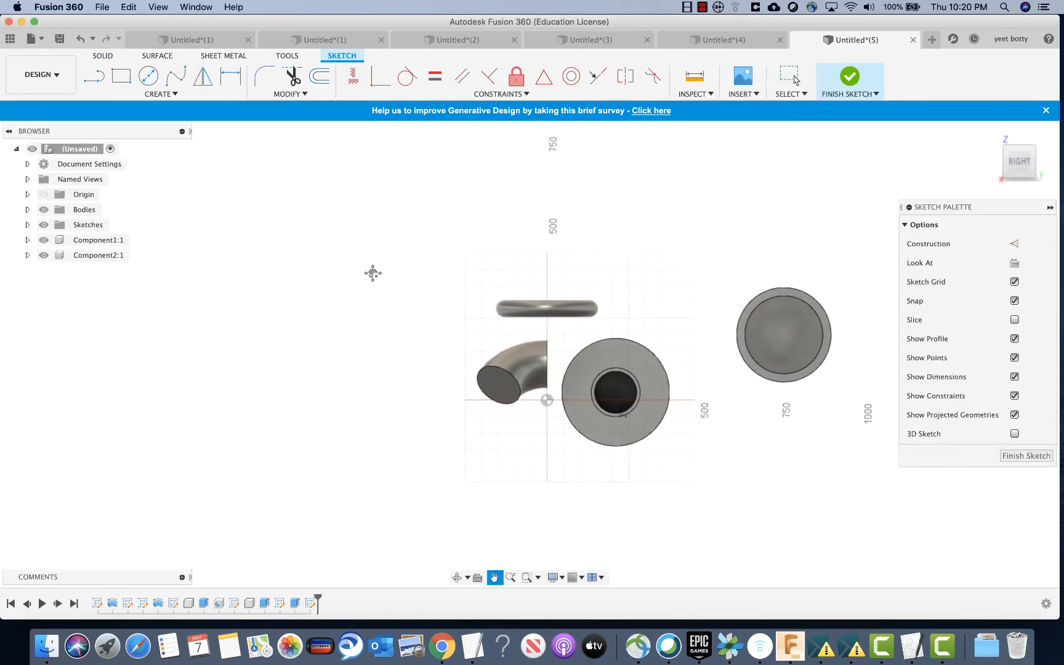
{"action": "left_click", "coordinate": [122, 75]}
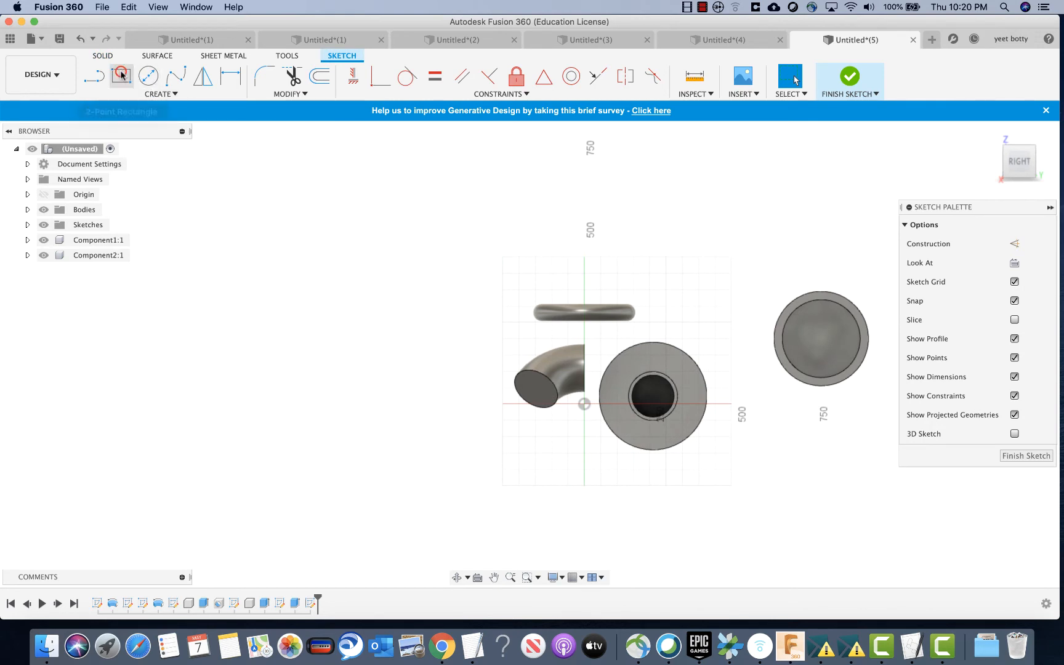
{"action": "left_click", "coordinate": [209, 289]}
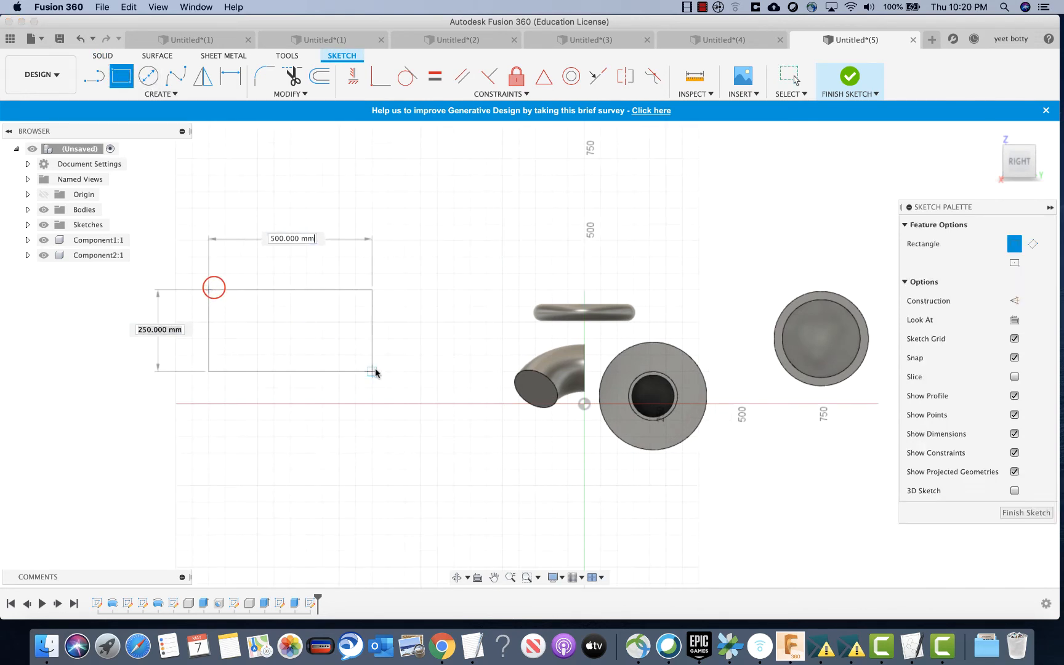
{"action": "left_click", "coordinate": [413, 396]}
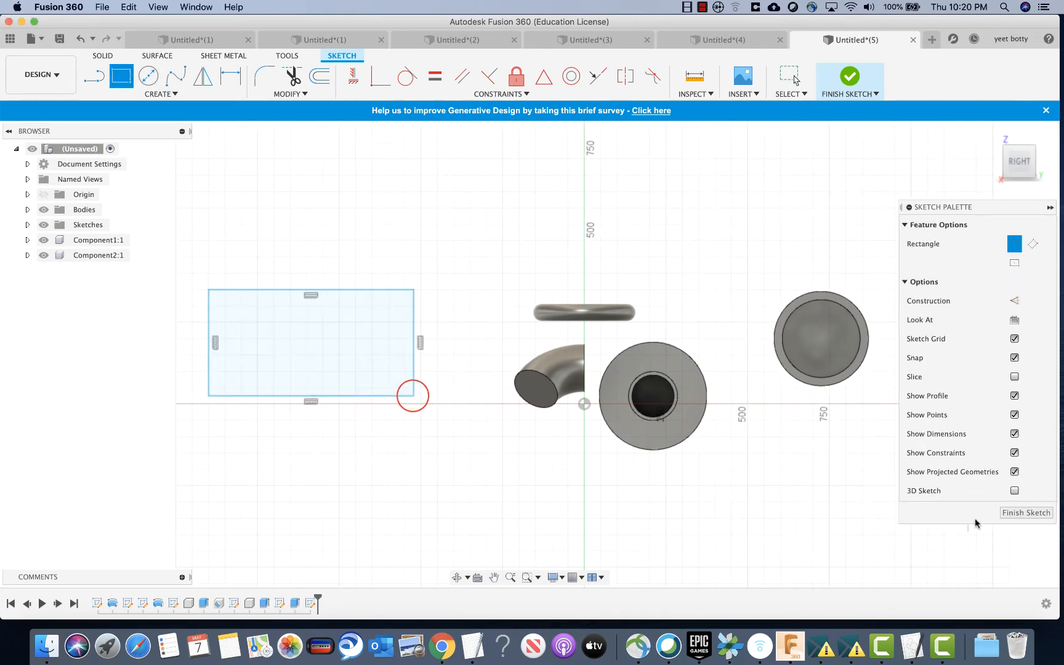
{"action": "left_click", "coordinate": [1005, 513]}
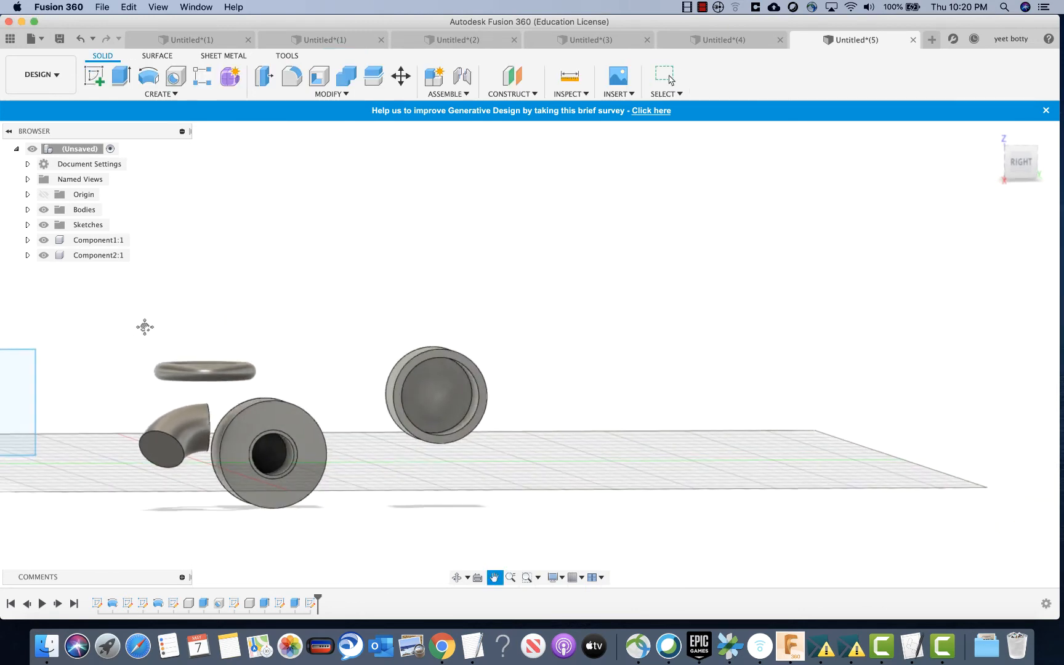
Extrude the rectangle by 200 mm as a new component.
{"action": "left_click", "coordinate": [154, 358]}
{"action": "key", "text": "e"}
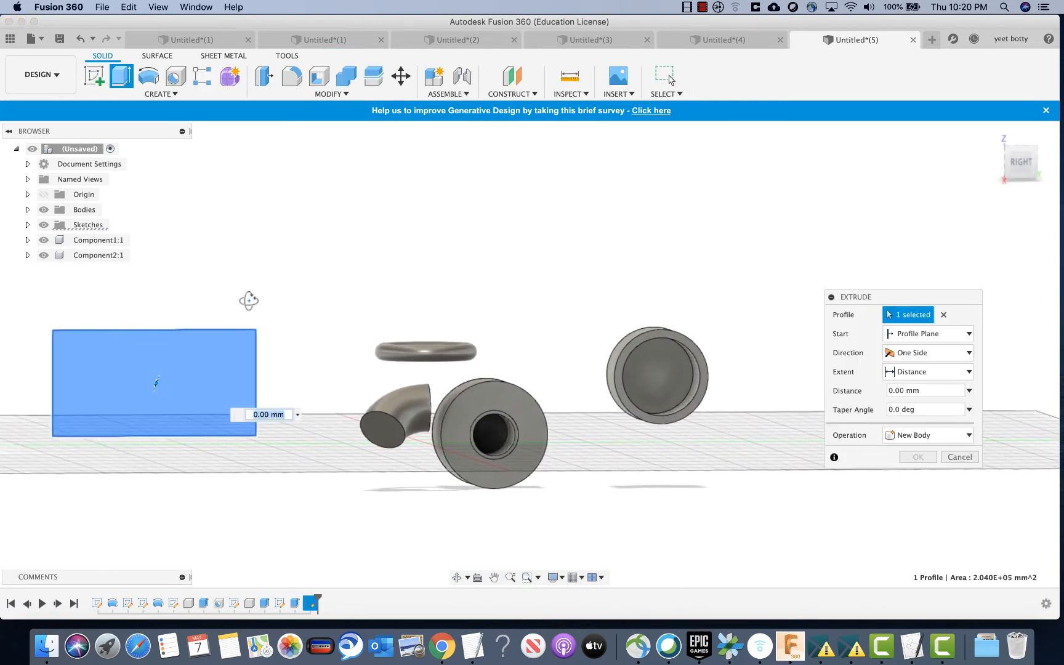
{"action": "left_click_drag", "start_coordinate": [171, 329], "coordinate": [140, 363]}
{"action": "left_click", "coordinate": [924, 435]}
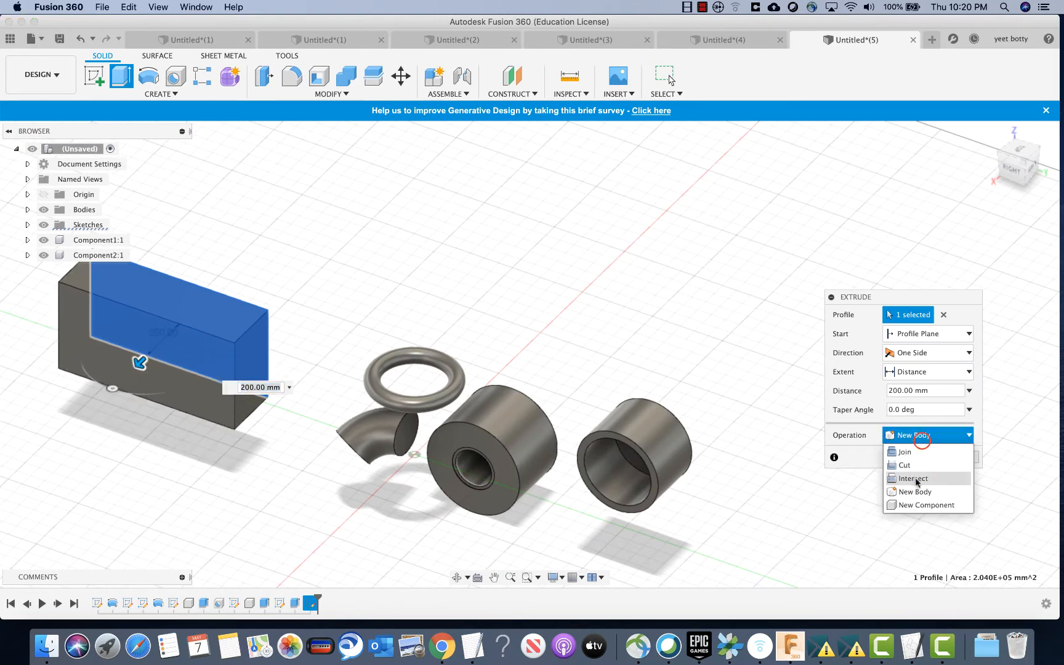
{"action": "left_click", "coordinate": [914, 505]}
{"action": "left_click", "coordinate": [917, 457]}
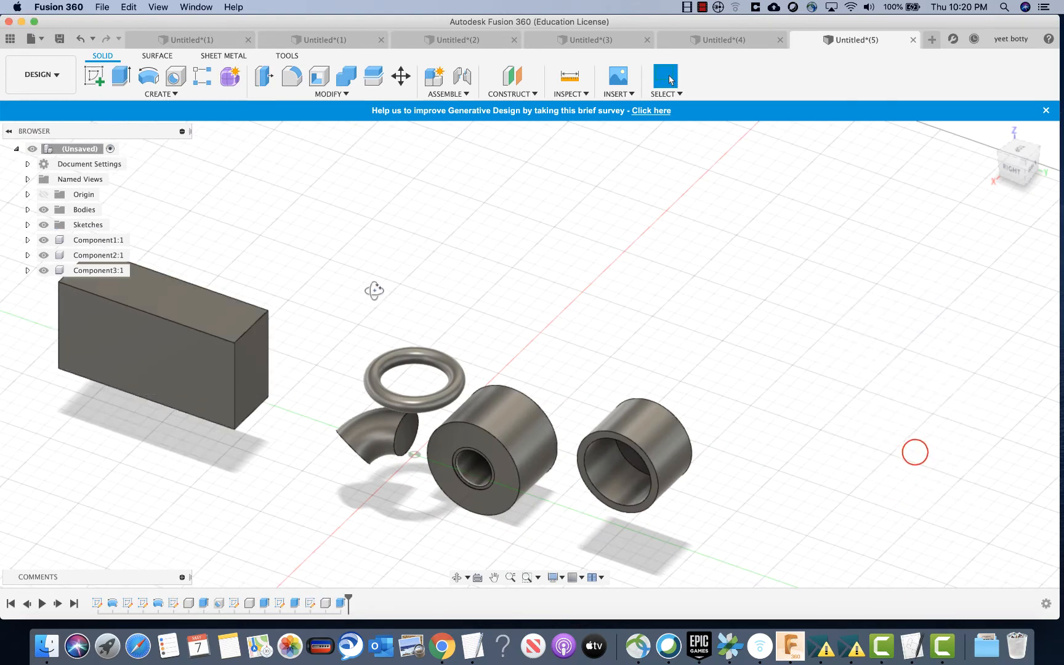
Draft the block's large front face by 70 degrees, using its upper face as the parting plane.
{"action": "middle_click_drag", "start_coordinate": [373, 290], "coordinate": [702, 330], "text": "shift"}
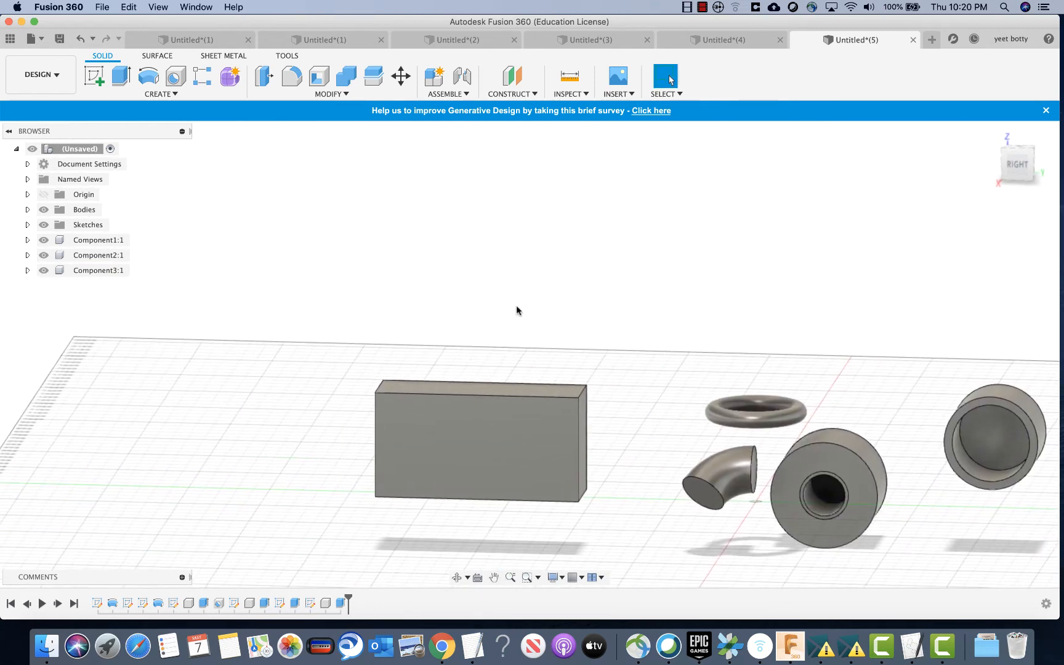
{"action": "middle_click_drag", "start_coordinate": [484, 330], "coordinate": [368, 276], "text": "shift"}
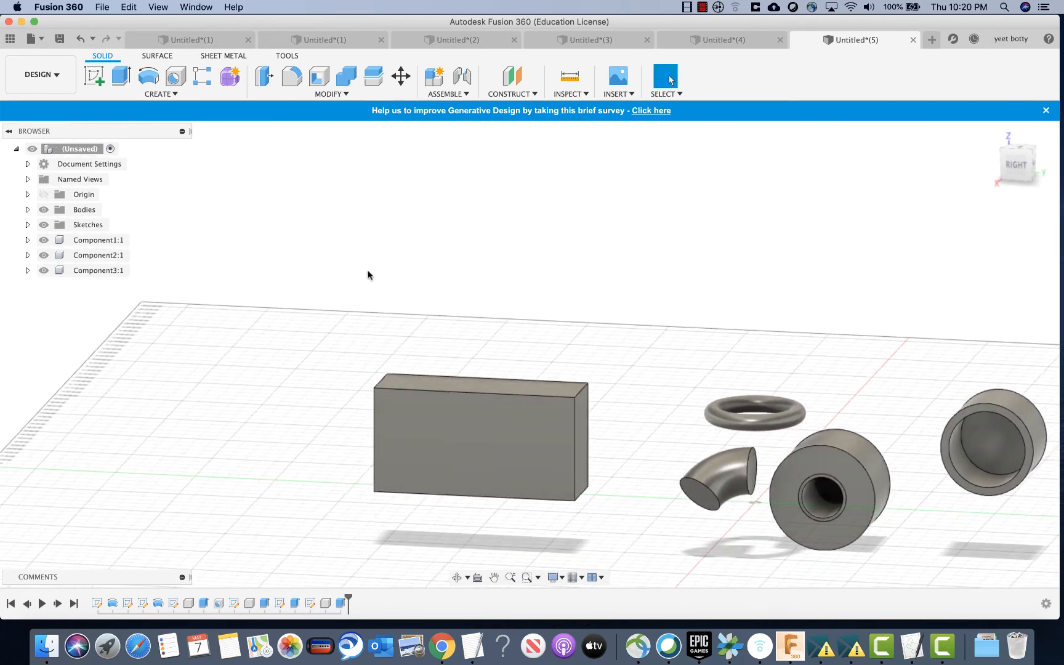
{"action": "left_click", "coordinate": [330, 94]}
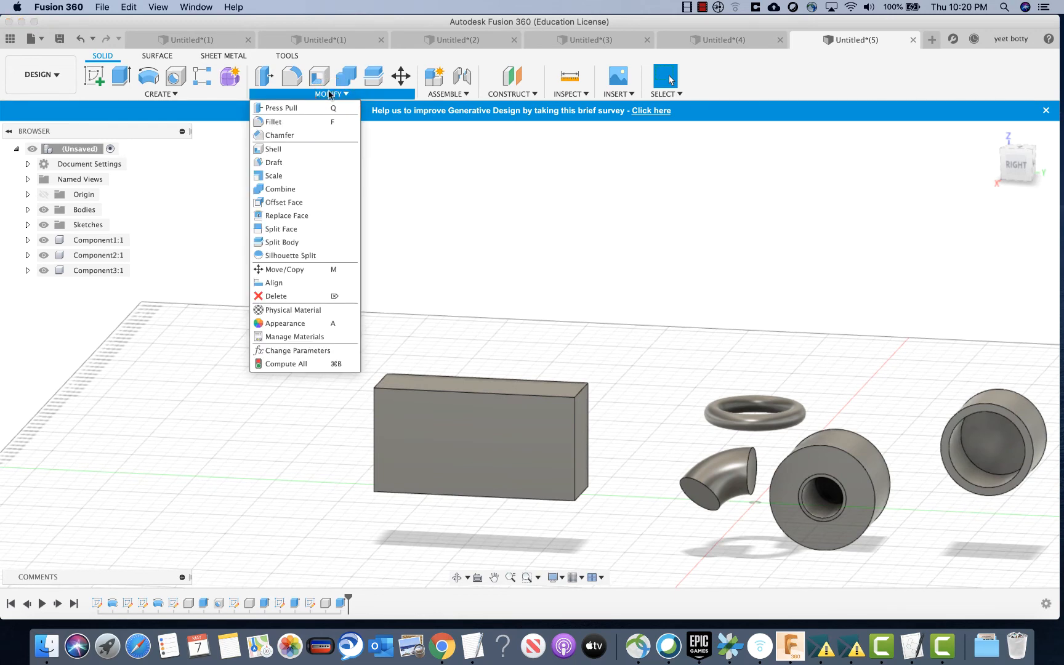
{"action": "left_click", "coordinate": [287, 162]}
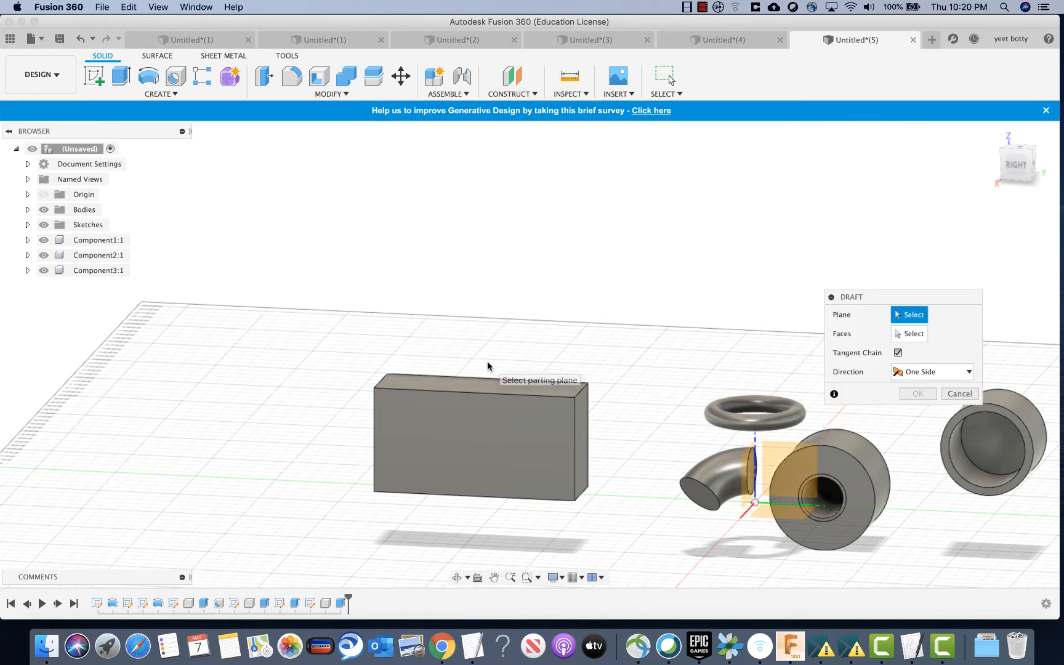
{"action": "middle_click_drag", "start_coordinate": [487, 361], "coordinate": [461, 386], "text": "shift"}
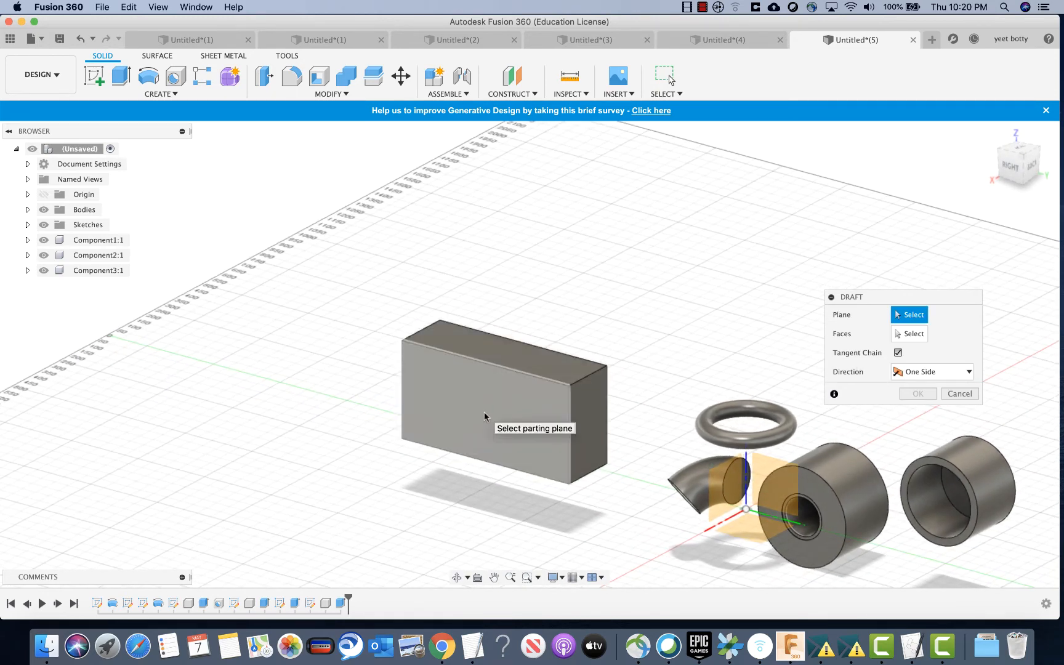
{"action": "scroll", "coordinate": [513, 394], "scroll_direction": "up", "scroll_amount": 1}
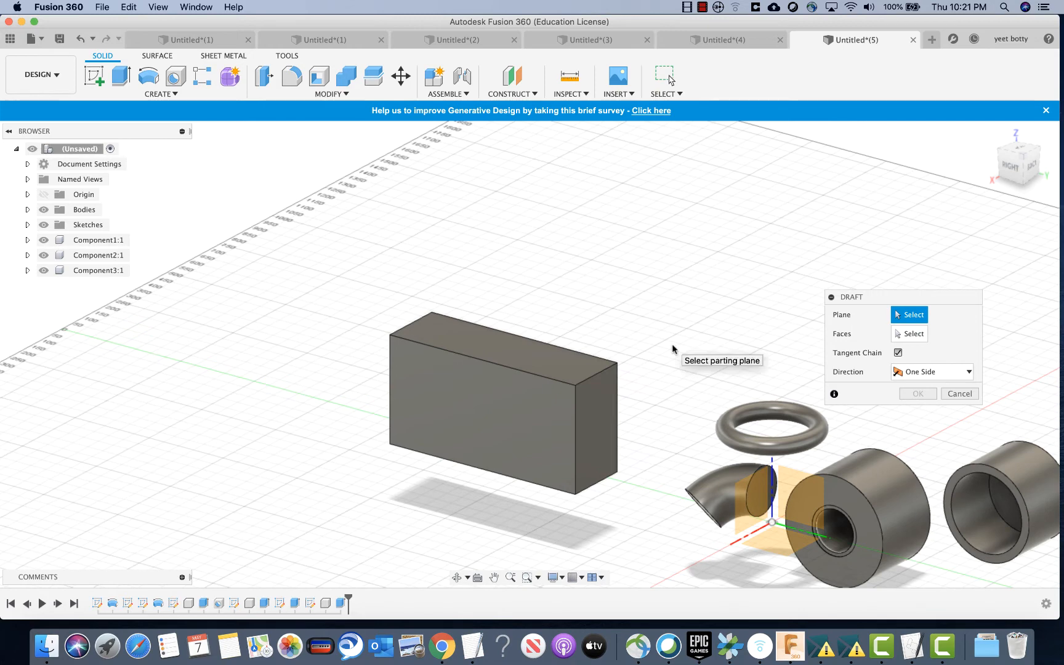
{"action": "left_click", "coordinate": [537, 355]}
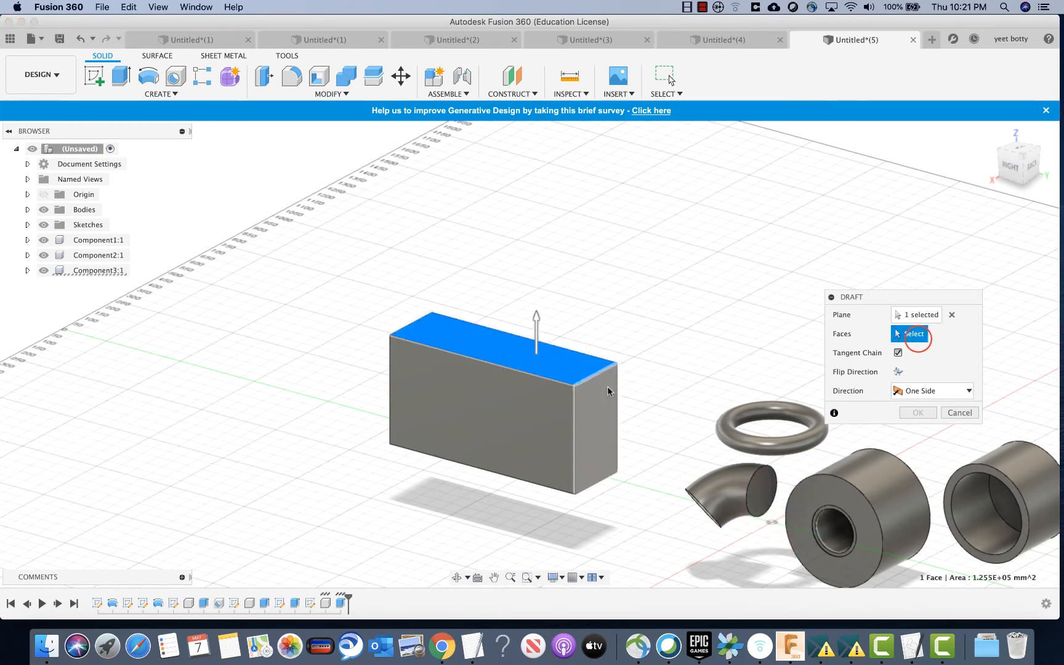
{"action": "left_click", "coordinate": [542, 409]}
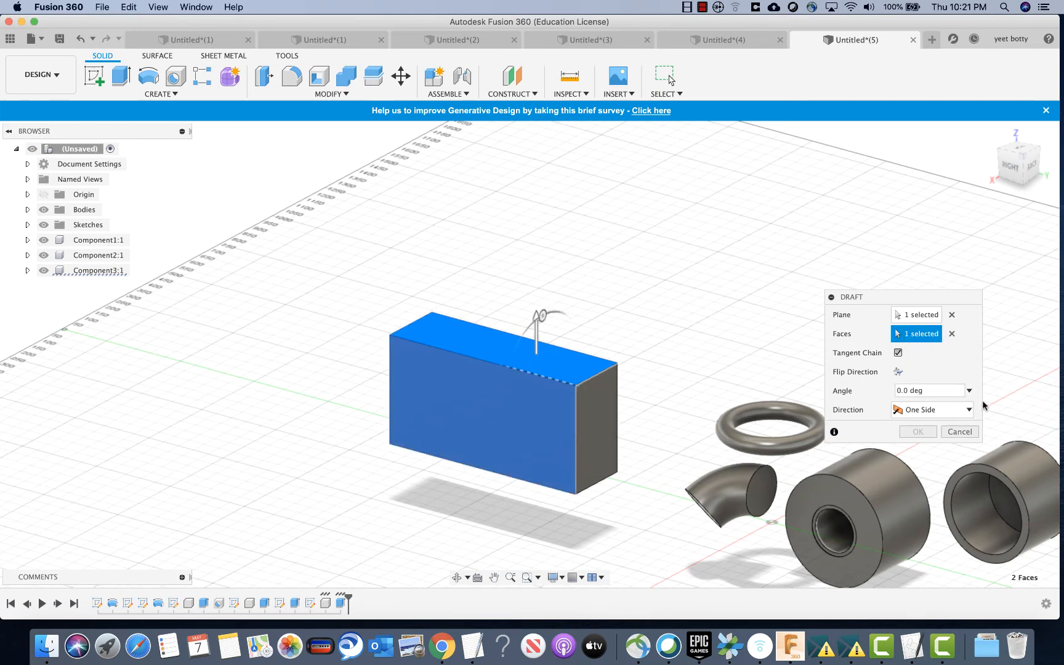
{"action": "left_click_drag", "start_coordinate": [541, 316], "coordinate": [614, 292]}
{"action": "middle_click_drag", "start_coordinate": [699, 237], "coordinate": [646, 247], "text": "shift"}
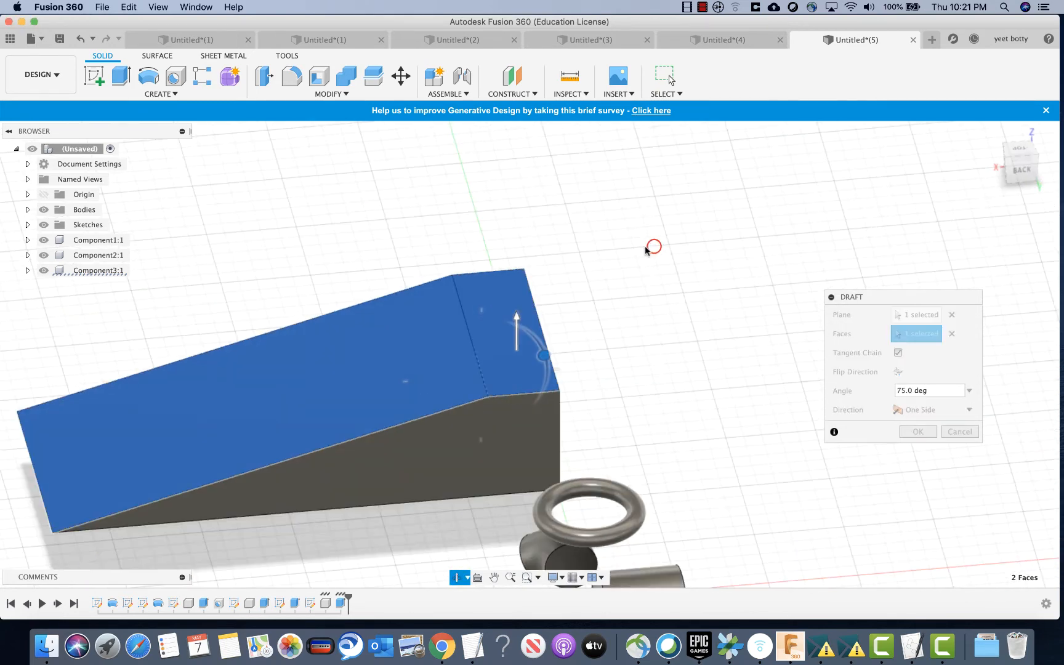
{"action": "left_click_drag", "start_coordinate": [543, 354], "coordinate": [563, 340]}
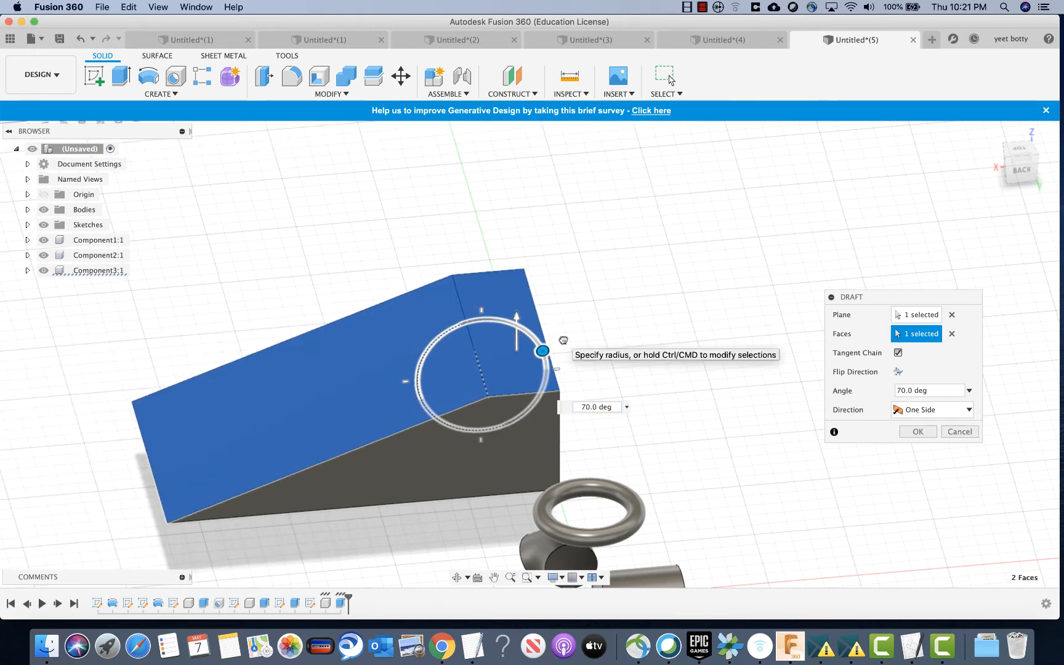
{"action": "left_click", "coordinate": [924, 436]}
{"action": "middle_click_drag", "start_coordinate": [622, 262], "coordinate": [759, 296], "text": "shift"}
{"action": "scroll", "coordinate": [774, 259], "scroll_direction": "up", "scroll_amount": 3}
{"action": "scroll", "coordinate": [774, 261], "scroll_direction": "down", "scroll_amount": 5}
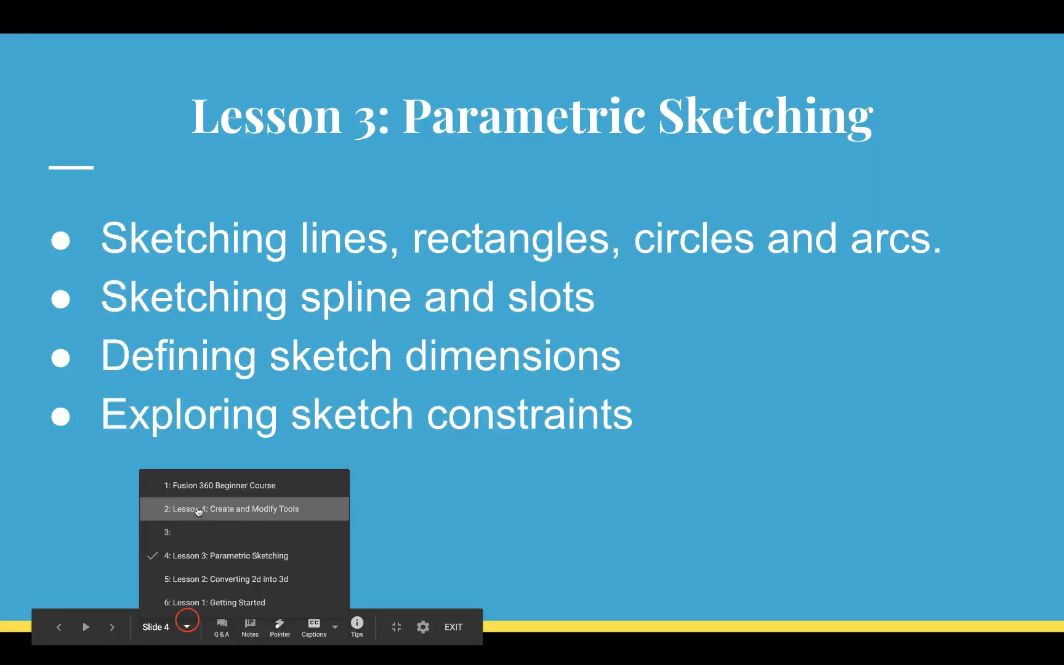
Review the Lesson 4: Create and Modify Tools slide in the presentation, and return to the Fusion 360 design.
{"action": "left_click", "coordinate": [197, 506]}
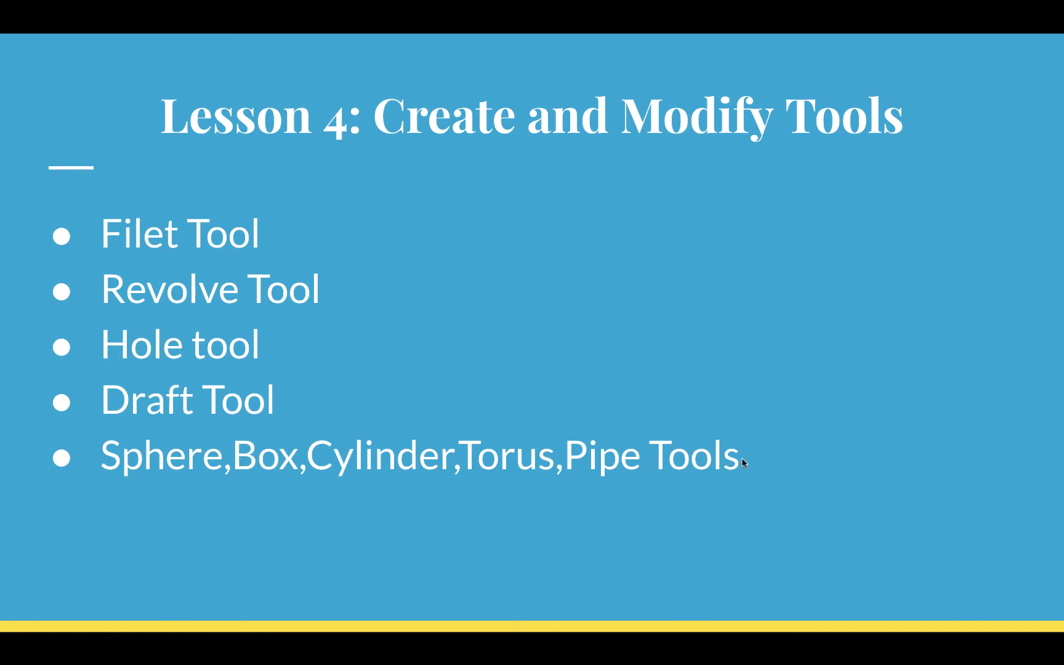
{"action": "key", "text": "ctrl+Left"}
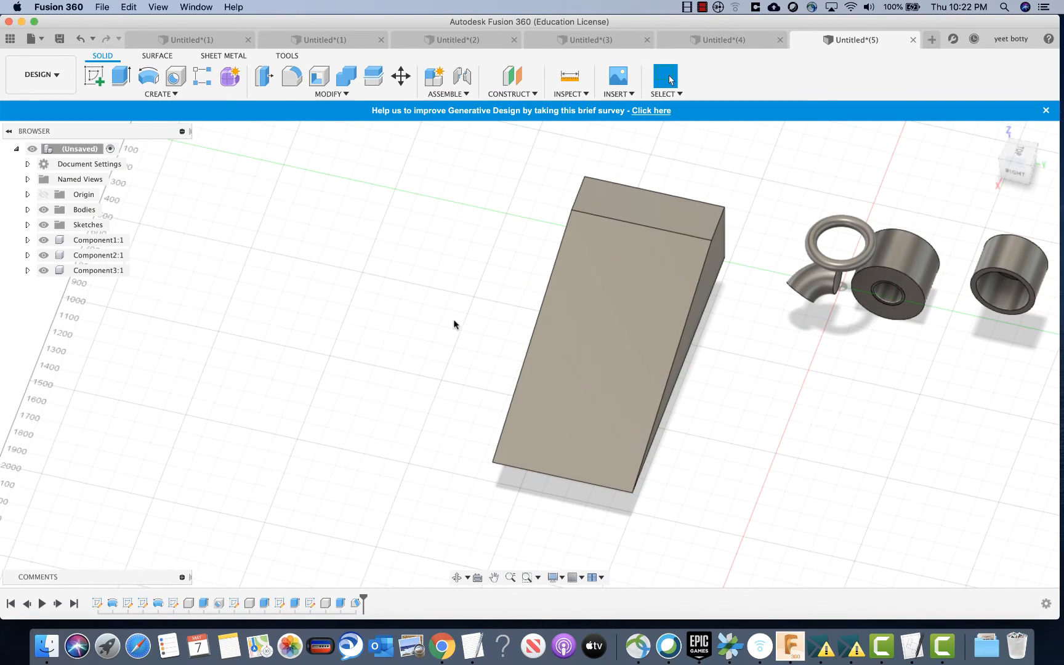
{"action": "middle_click_drag", "start_coordinate": [454, 325], "coordinate": [340, 300], "text": "shift"}
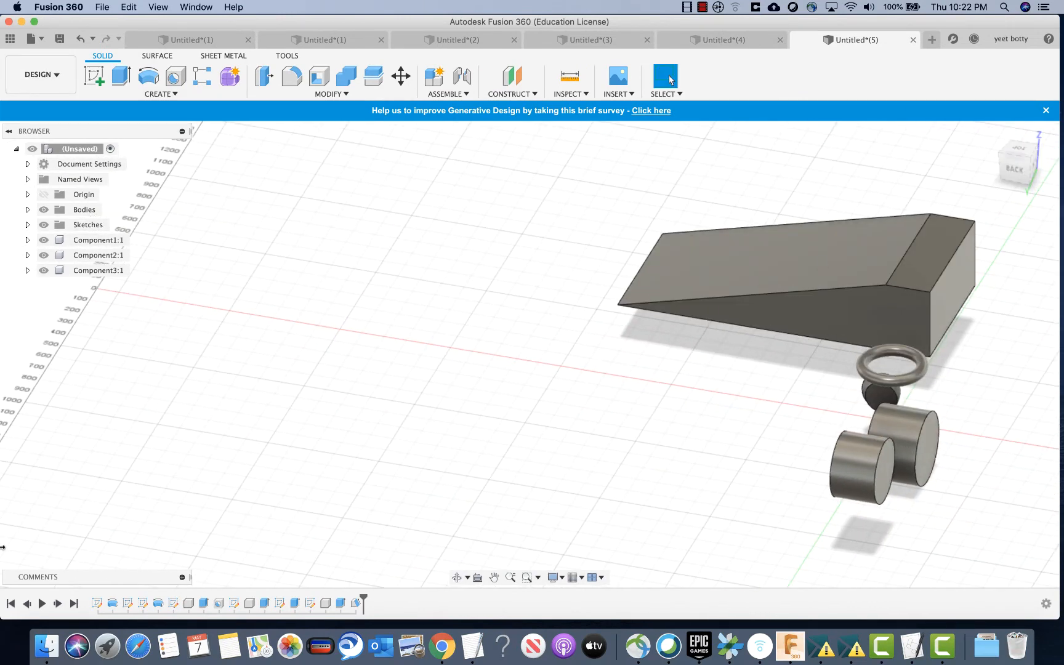
Begin a Box on the YZ plane, well clear of the existing parts, with a base about 758 mm by 750 mm.
{"action": "left_click", "coordinate": [160, 93]}
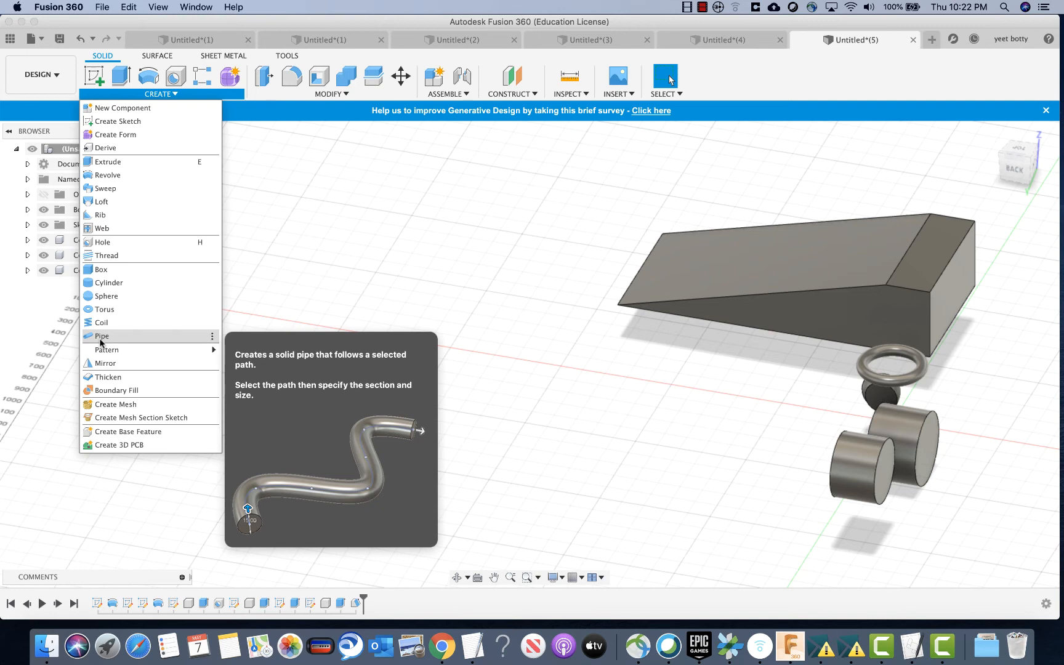
{"action": "left_click", "coordinate": [101, 270]}
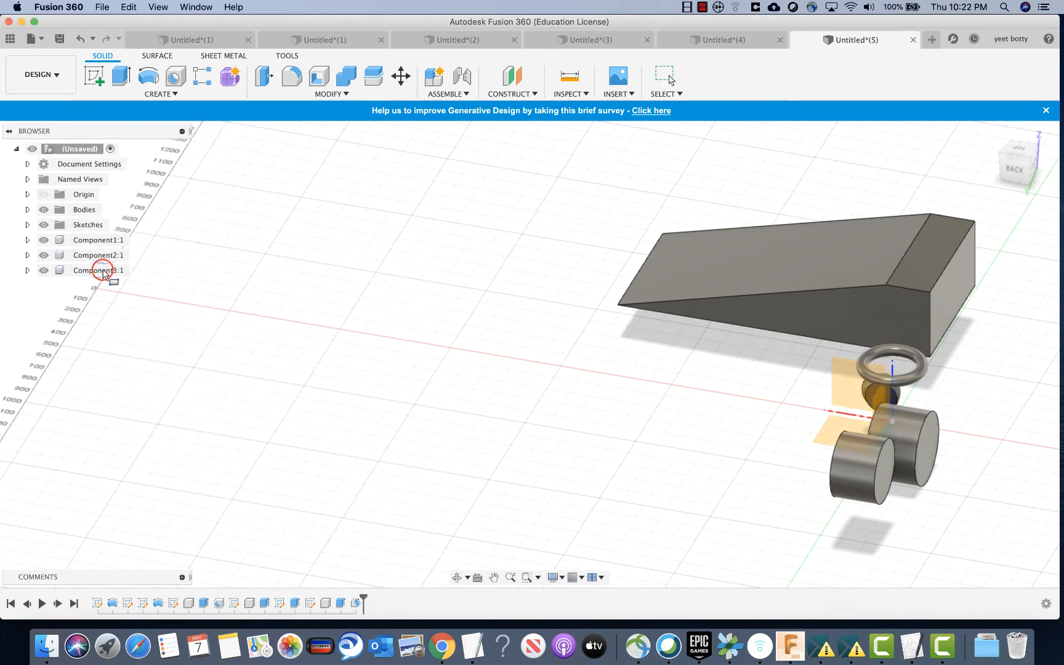
{"action": "middle_click_drag", "start_coordinate": [265, 303], "coordinate": [387, 287], "text": "shift"}
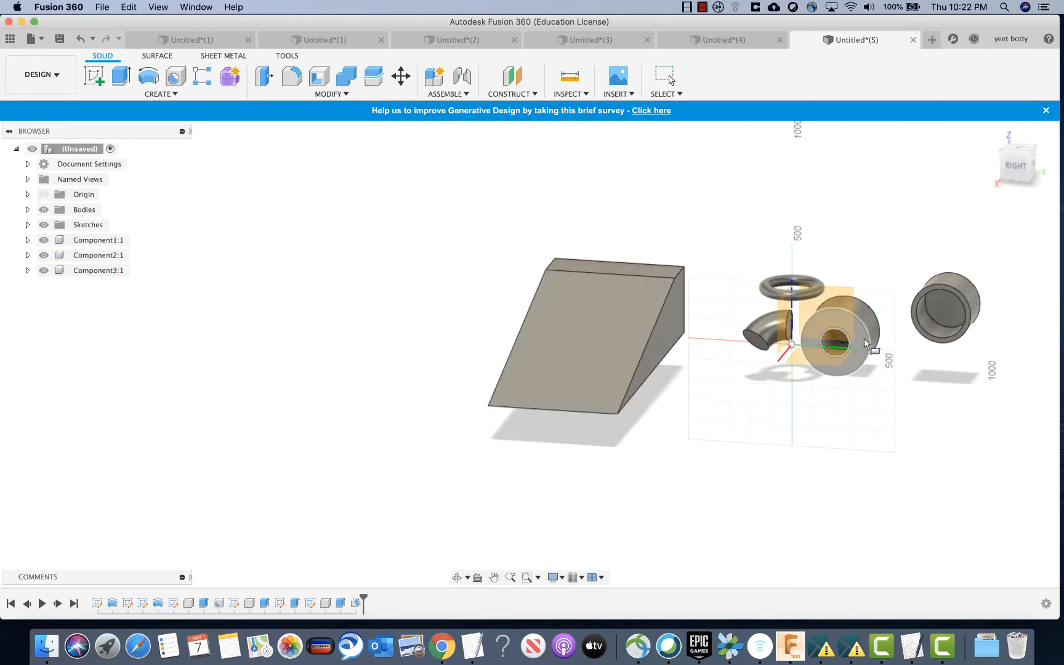
{"action": "left_click", "coordinate": [838, 318]}
{"action": "middle_click_drag", "start_coordinate": [853, 248], "coordinate": [336, 371], "text": "shift"}
{"action": "left_click", "coordinate": [632, 267]}
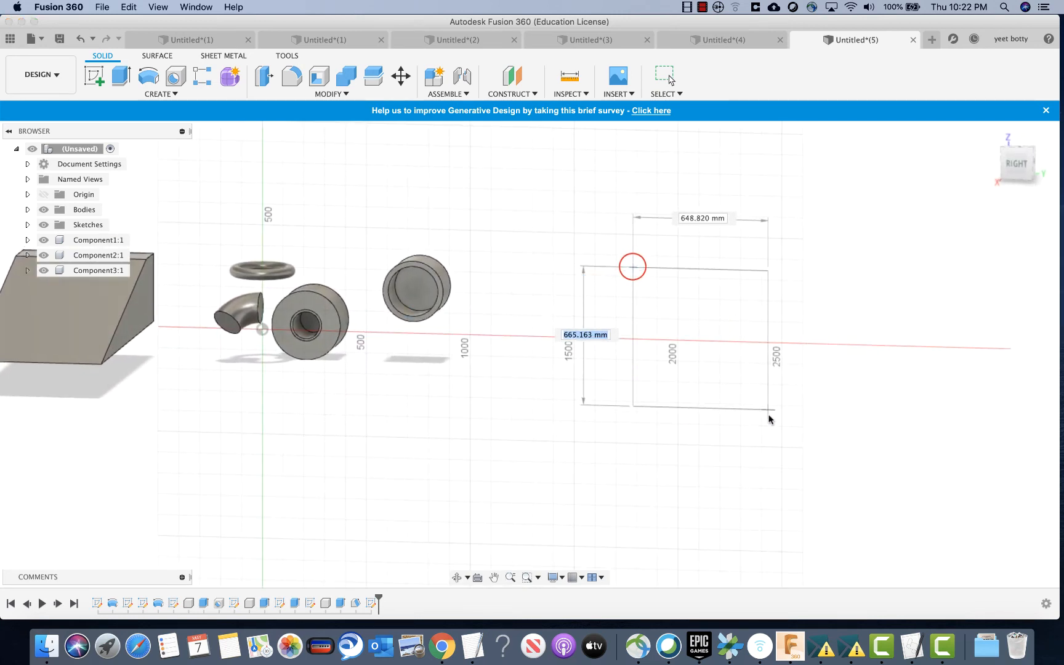
{"action": "left_click", "coordinate": [792, 429]}
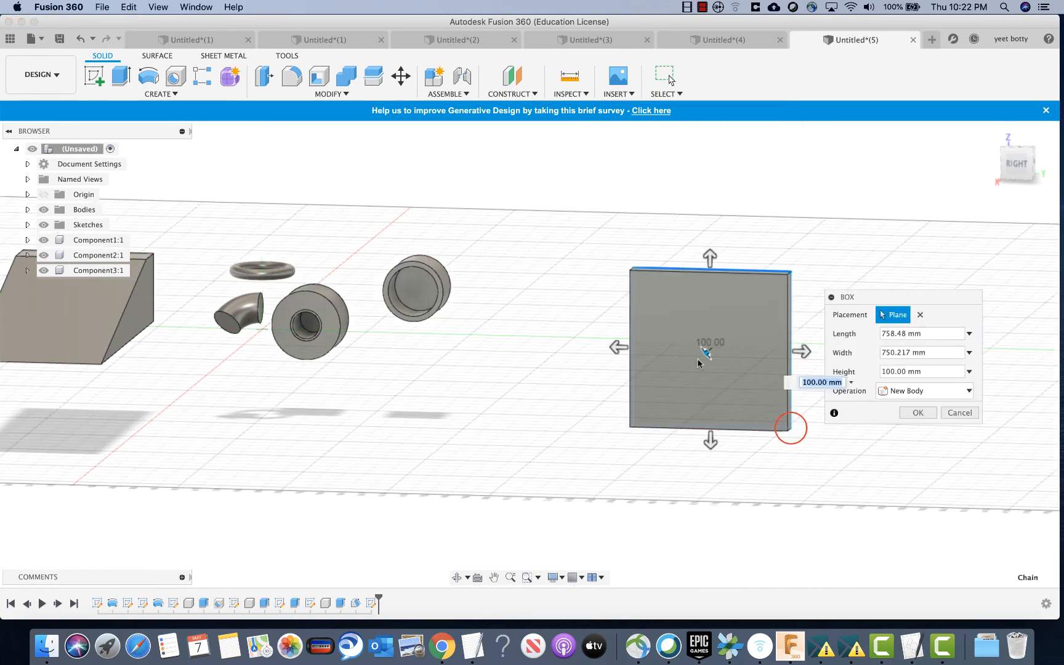
Resize the box to 1500 mm length, 1000 mm width and 700 mm height, and create it as a new component.
{"action": "middle_click_drag", "start_coordinate": [777, 211], "coordinate": [747, 213], "text": "shift"}
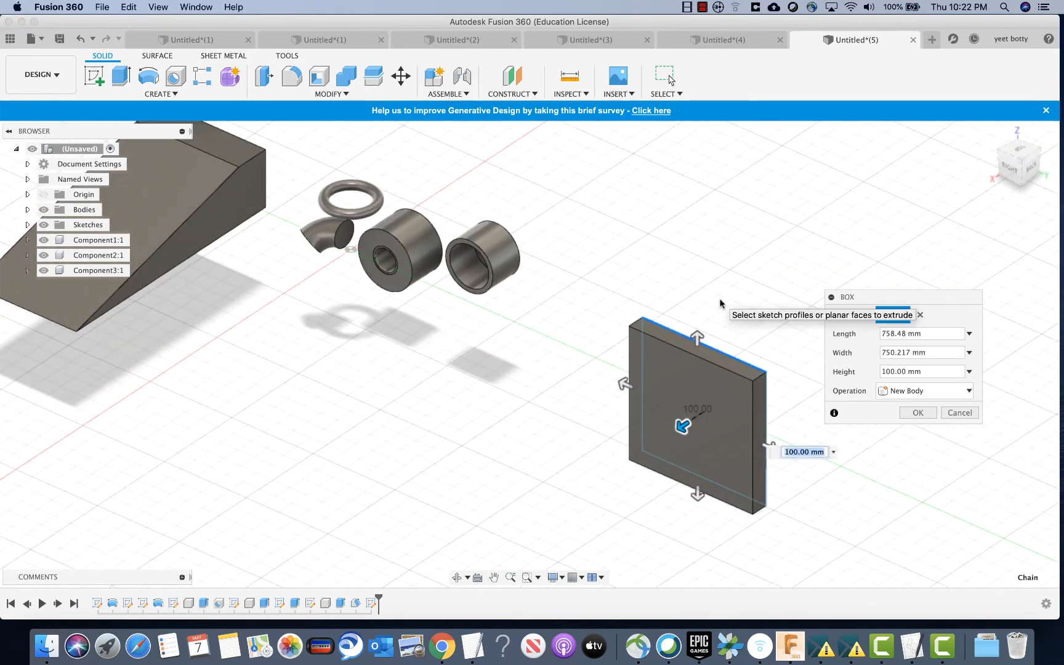
{"action": "left_click_drag", "start_coordinate": [687, 433], "coordinate": [641, 454]}
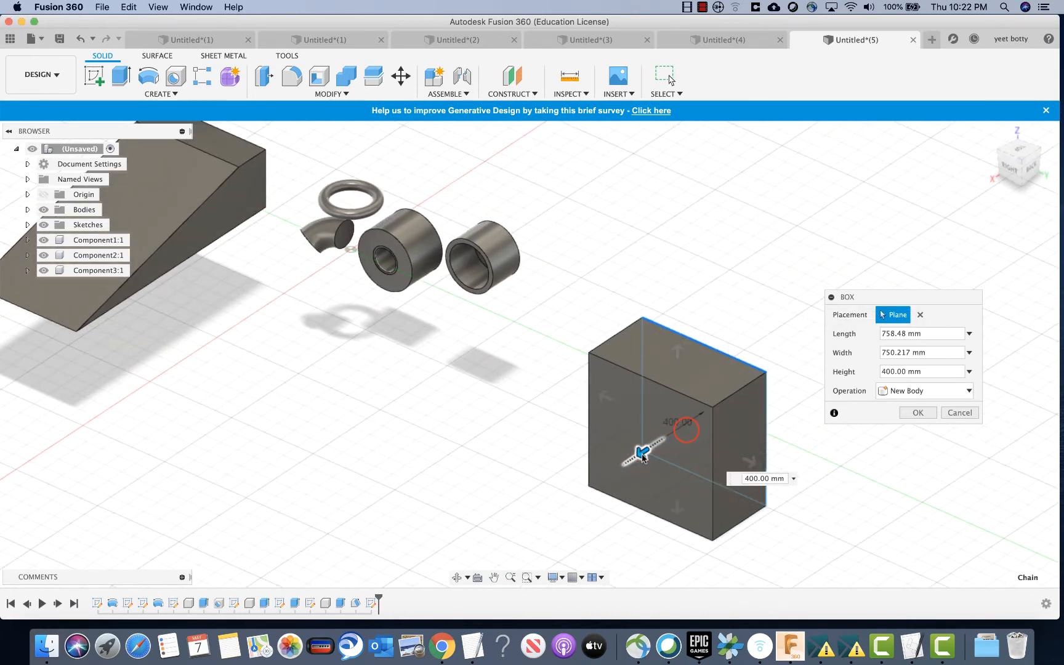
{"action": "left_click_drag", "start_coordinate": [755, 462], "coordinate": [808, 484]}
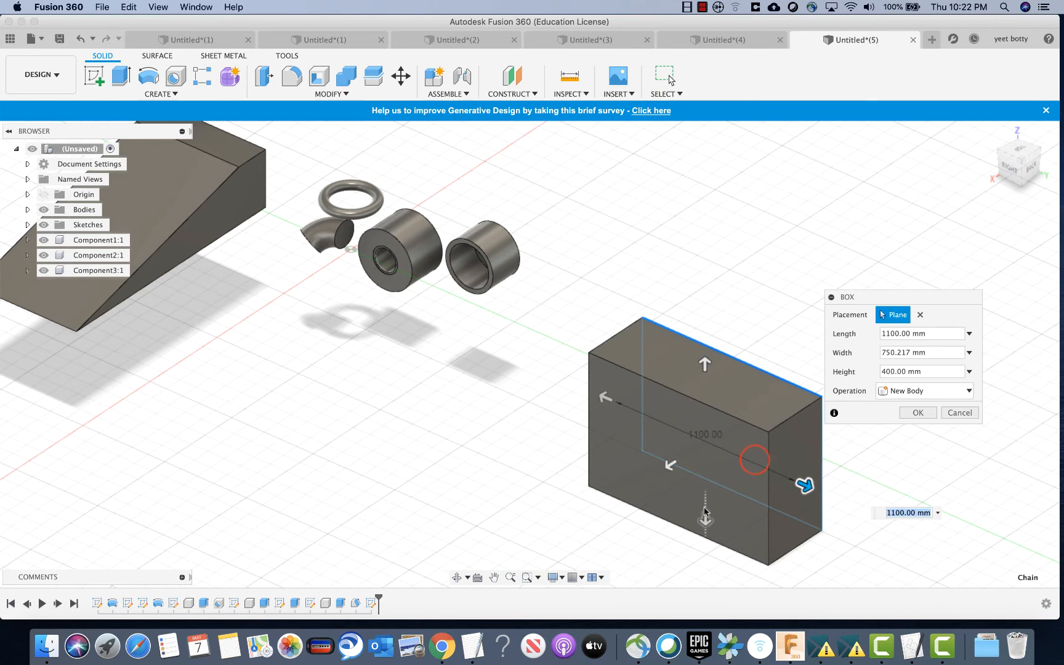
{"action": "left_click_drag", "start_coordinate": [708, 496], "coordinate": [704, 524]}
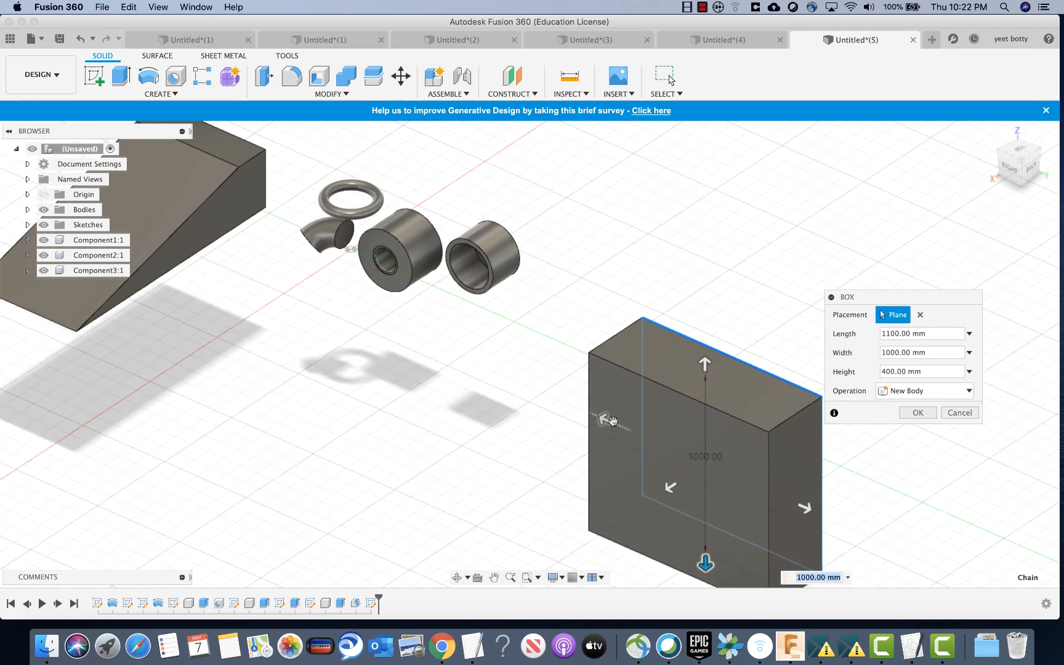
{"action": "left_click_drag", "start_coordinate": [613, 421], "coordinate": [549, 400]}
{"action": "left_click_drag", "start_coordinate": [639, 474], "coordinate": [600, 472]}
{"action": "mouse_move", "coordinate": [772, 271]}
{"action": "middle_mouse_down", "text": "shift"}
{"action": "mouse_move", "coordinate": [756, 290]}
{"action": "mouse_move", "coordinate": [654, 268]}
{"action": "mouse_move", "coordinate": [637, 248]}
{"action": "mouse_move", "coordinate": [854, 254]}
{"action": "mouse_move", "coordinate": [748, 233]}
{"action": "mouse_move", "coordinate": [763, 256]}
{"action": "middle_mouse_up", "text": "shift"}
{"action": "left_click", "coordinate": [950, 393]}
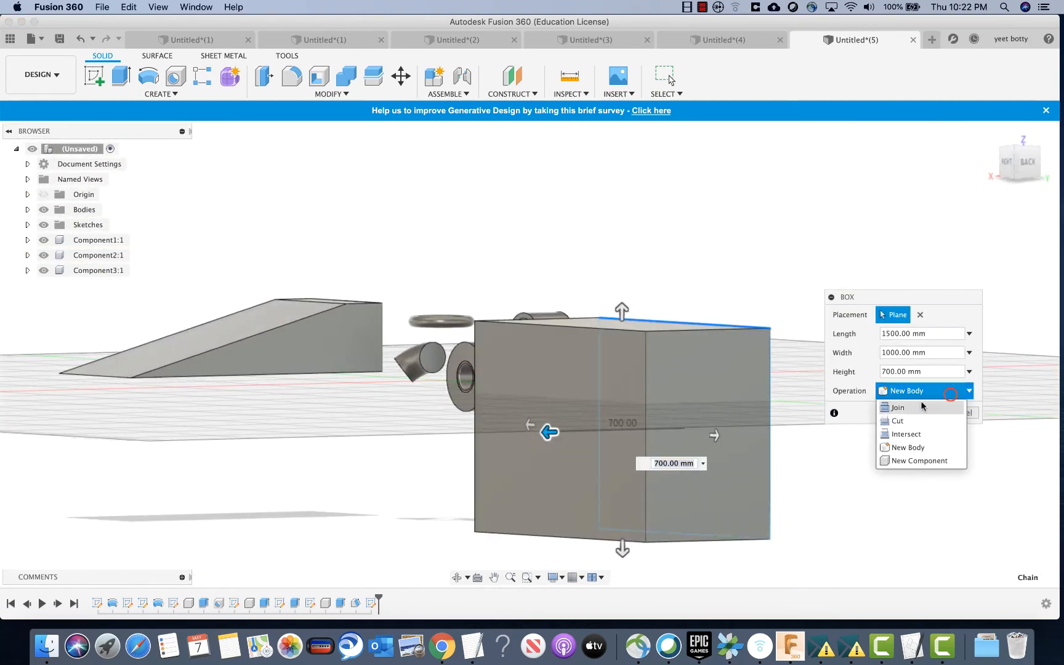
{"action": "left_click", "coordinate": [913, 460]}
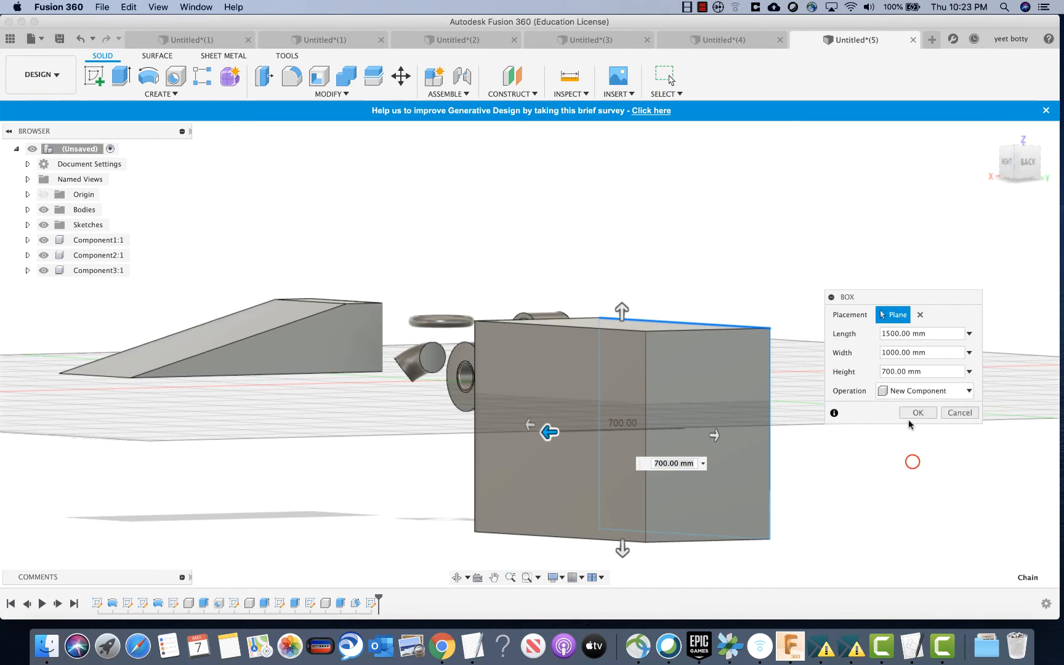
{"action": "left_click", "coordinate": [913, 411]}
Begin a Cylinder on the YZ plane beyond the box, with a base circle about 728 mm in diameter.
{"action": "middle_click_drag", "start_coordinate": [720, 254], "coordinate": [770, 315], "text": "shift"}
{"action": "middle_click_drag", "start_coordinate": [770, 316], "coordinate": [370, 323]}
{"action": "middle_click_drag", "start_coordinate": [632, 281], "coordinate": [289, 294]}
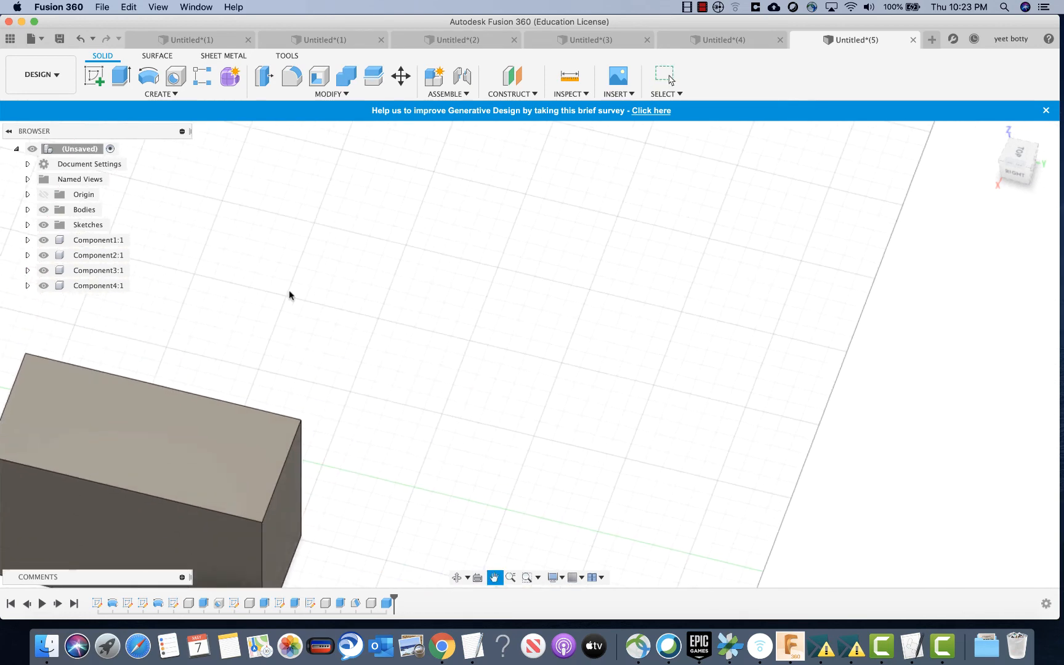
{"action": "left_click", "coordinate": [168, 93]}
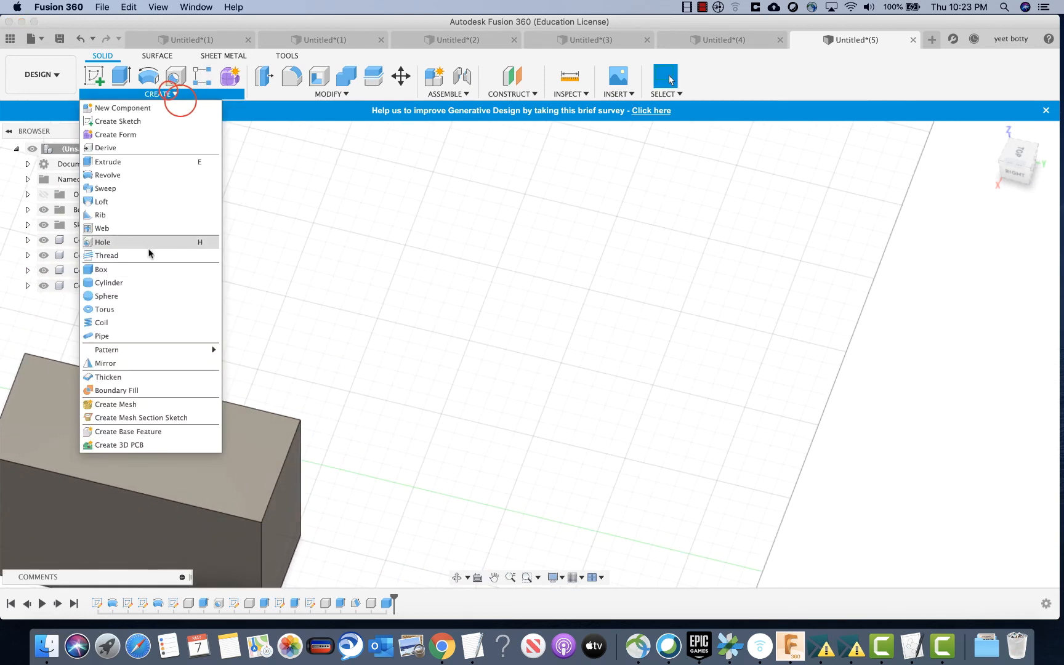
{"action": "left_click", "coordinate": [129, 284]}
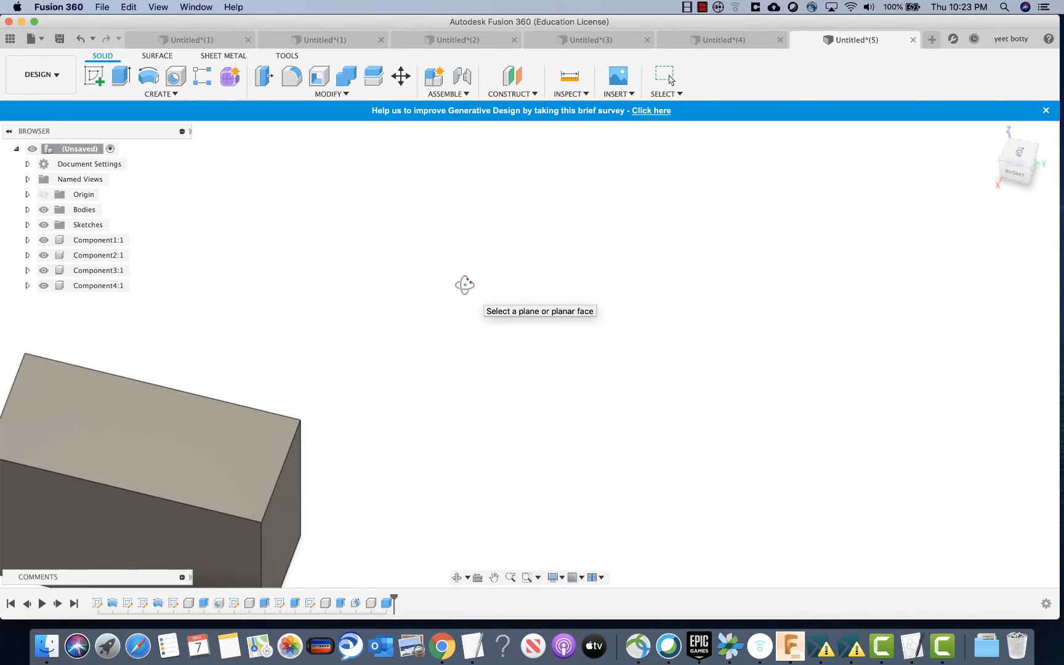
{"action": "mouse_move", "coordinate": [465, 285]}
{"action": "middle_mouse_down", "text": "shift"}
{"action": "mouse_move", "coordinate": [478, 260]}
{"action": "mouse_move", "coordinate": [454, 304]}
{"action": "middle_mouse_up", "text": "shift"}
{"action": "left_click", "coordinate": [522, 331]}
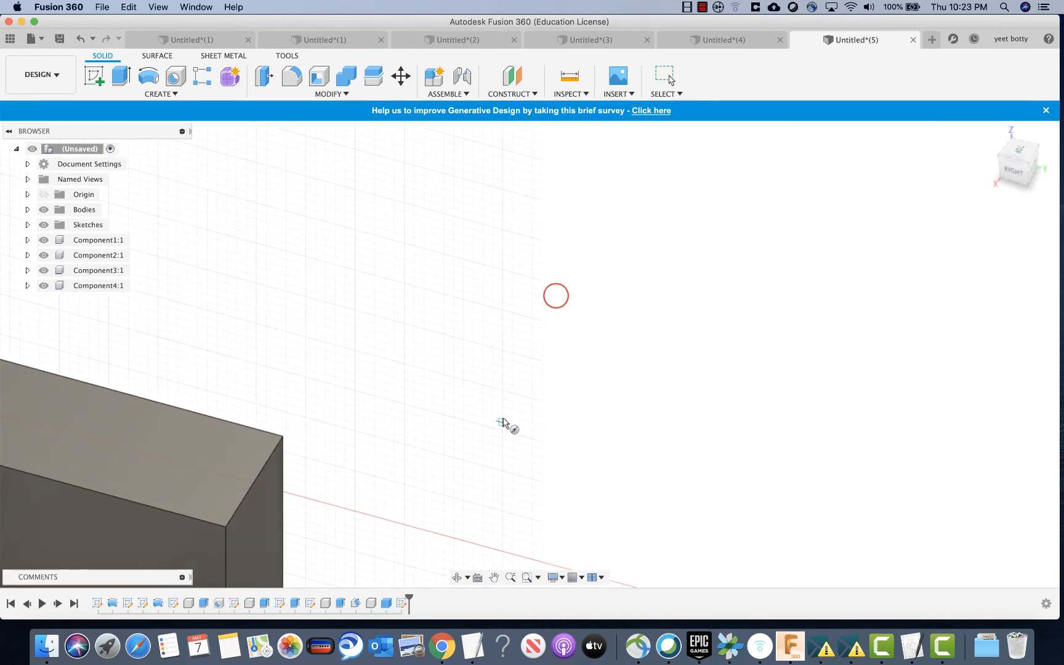
{"action": "middle_click_drag", "start_coordinate": [504, 353], "coordinate": [528, 378], "text": "shift"}
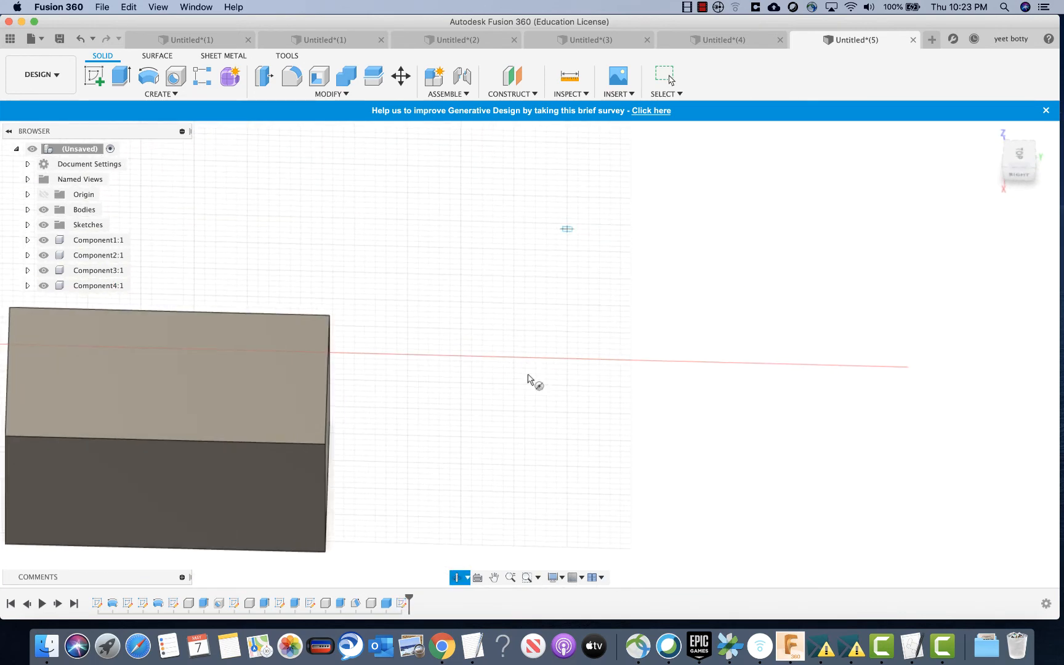
{"action": "left_click", "coordinate": [515, 237]}
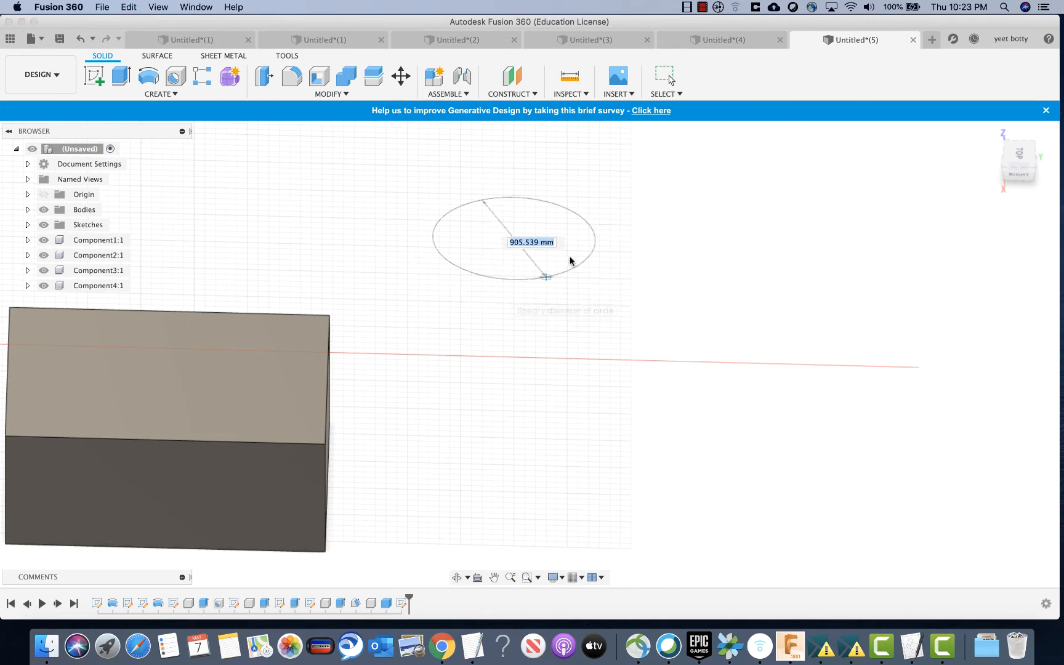
{"action": "mouse_move", "coordinate": [593, 246]}
{"action": "middle_mouse_down", "text": "shift"}
{"action": "mouse_move", "coordinate": [592, 280]}
{"action": "mouse_move", "coordinate": [593, 235]}
{"action": "middle_mouse_up", "text": "shift"}
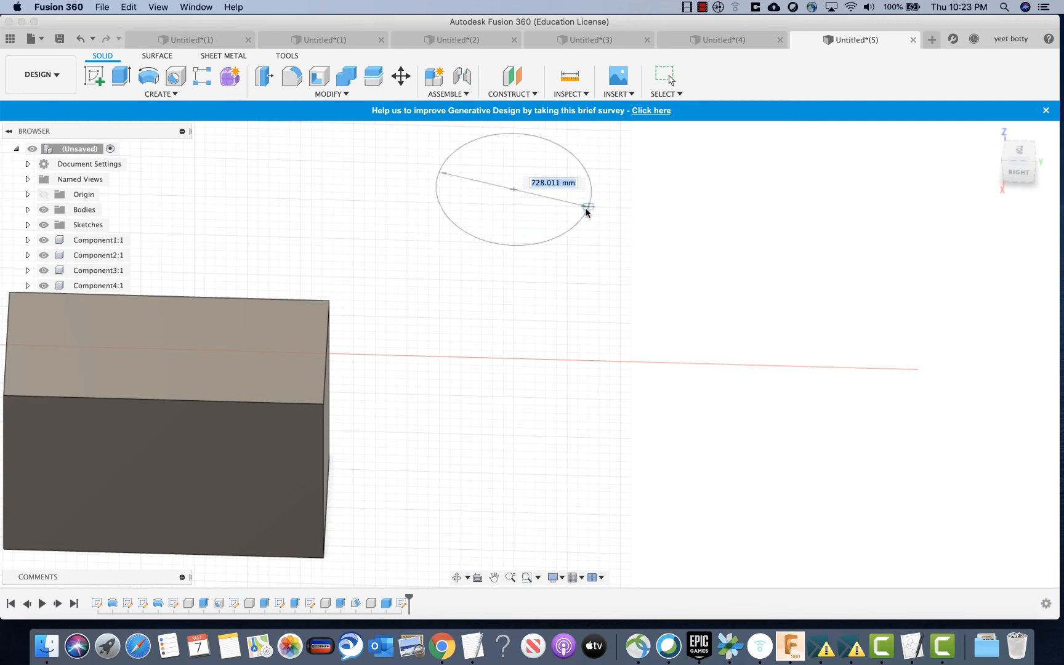
{"action": "left_click", "coordinate": [586, 211]}
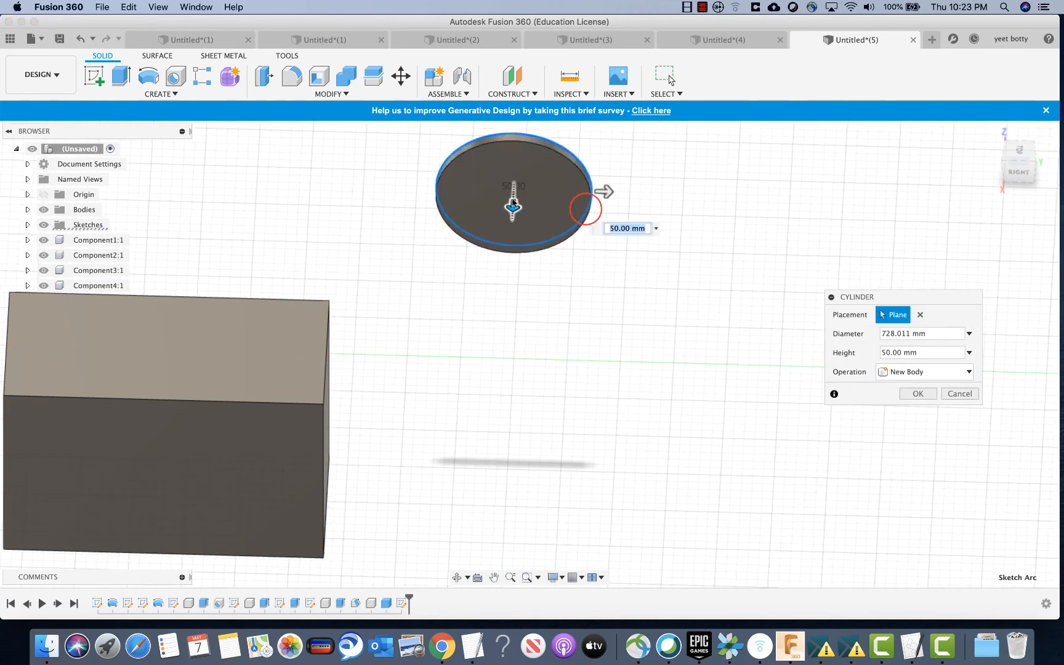
Enlarge the cylinder past 1050 mm in diameter and 250 mm in height, and create it as a new body.
{"action": "left_click_drag", "start_coordinate": [512, 202], "coordinate": [506, 238]}
{"action": "left_click_drag", "start_coordinate": [608, 190], "coordinate": [638, 192]}
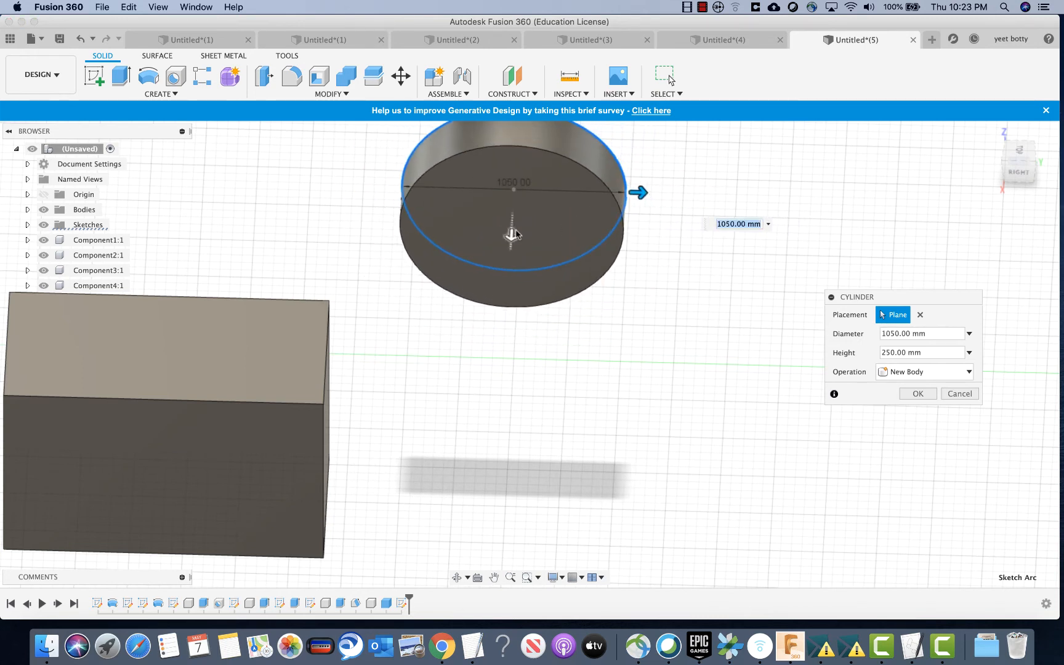
{"action": "mouse_move", "coordinate": [514, 234]}
{"action": "left_mouse_down"}
{"action": "mouse_move", "coordinate": [506, 301]}
{"action": "mouse_move", "coordinate": [507, 237]}
{"action": "left_mouse_up"}
{"action": "left_click_drag", "start_coordinate": [637, 191], "coordinate": [671, 195]}
{"action": "left_click_drag", "start_coordinate": [512, 246], "coordinate": [509, 273]}
{"action": "left_click", "coordinate": [919, 393]}
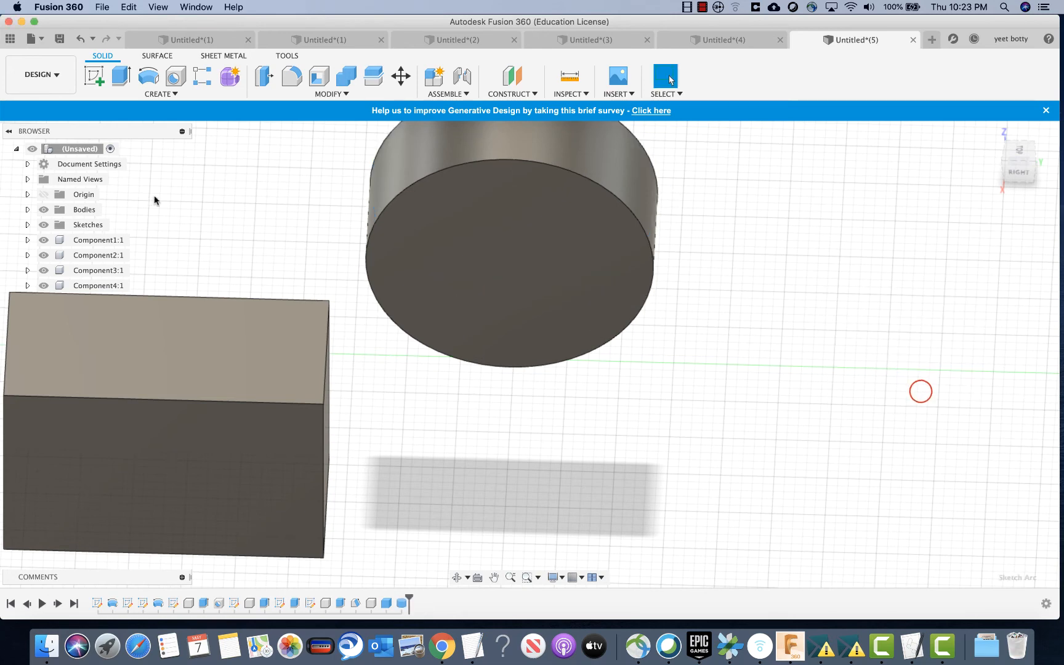
Create a sphere 700 mm in diameter as a new body, beyond the cylinder.
{"action": "left_click", "coordinate": [160, 100]}
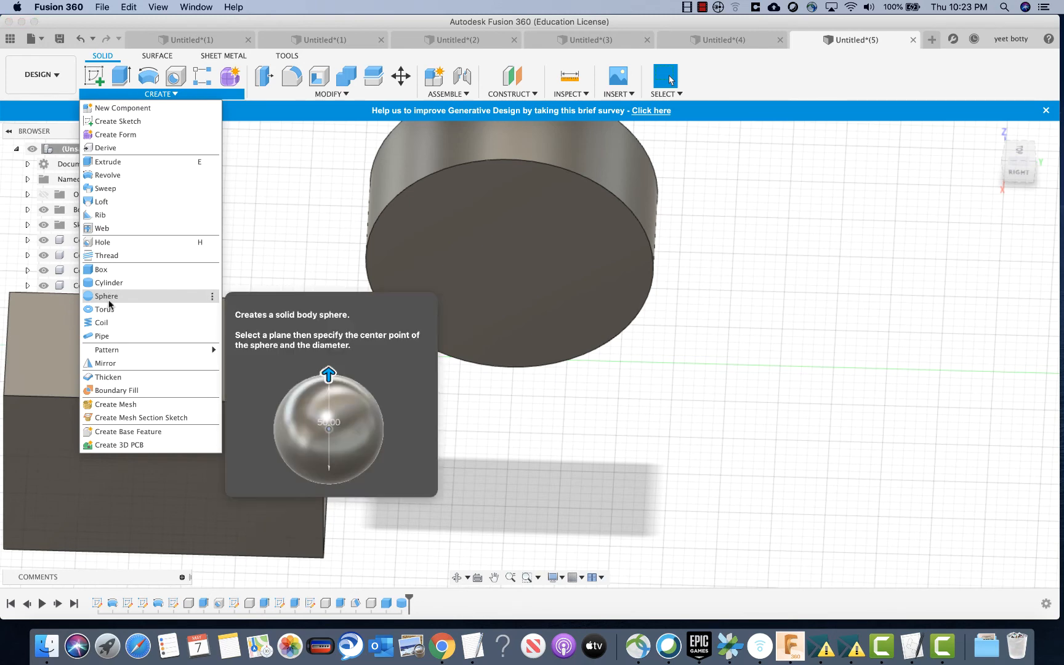
{"action": "left_click", "coordinate": [108, 298]}
{"action": "scroll", "coordinate": [784, 385], "scroll_direction": "up", "scroll_amount": 5}
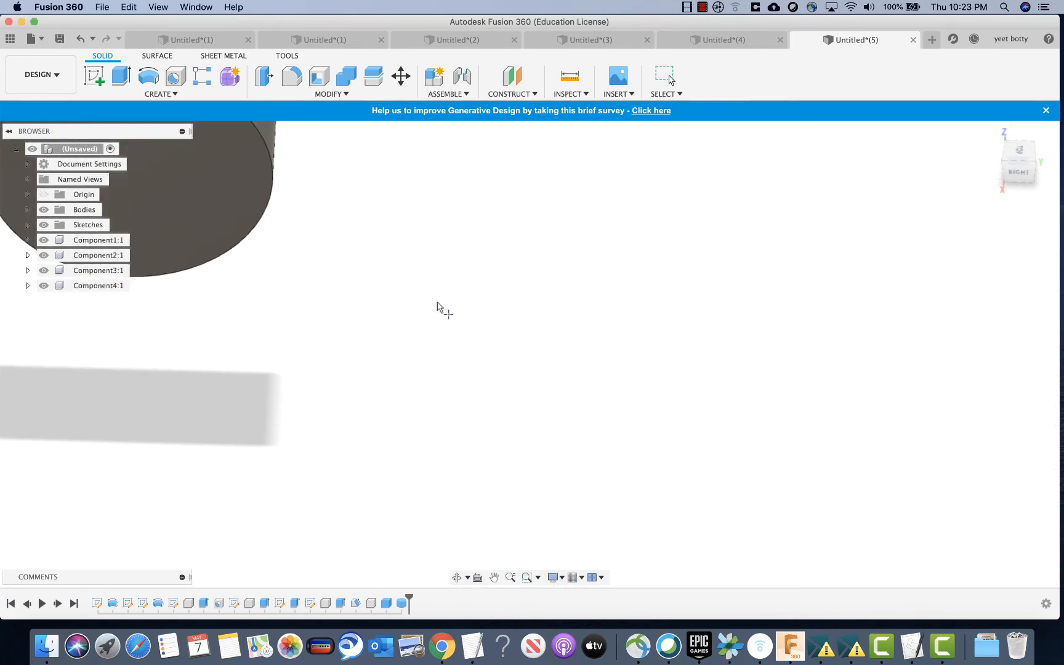
{"action": "left_click", "coordinate": [519, 337]}
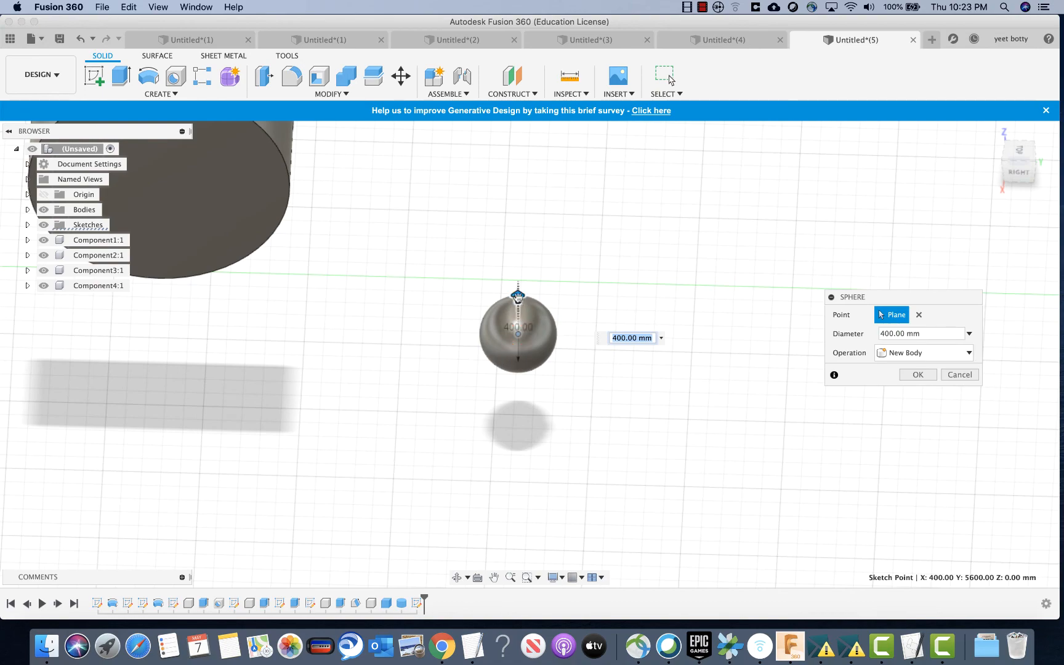
{"action": "left_click_drag", "start_coordinate": [518, 298], "coordinate": [518, 240]}
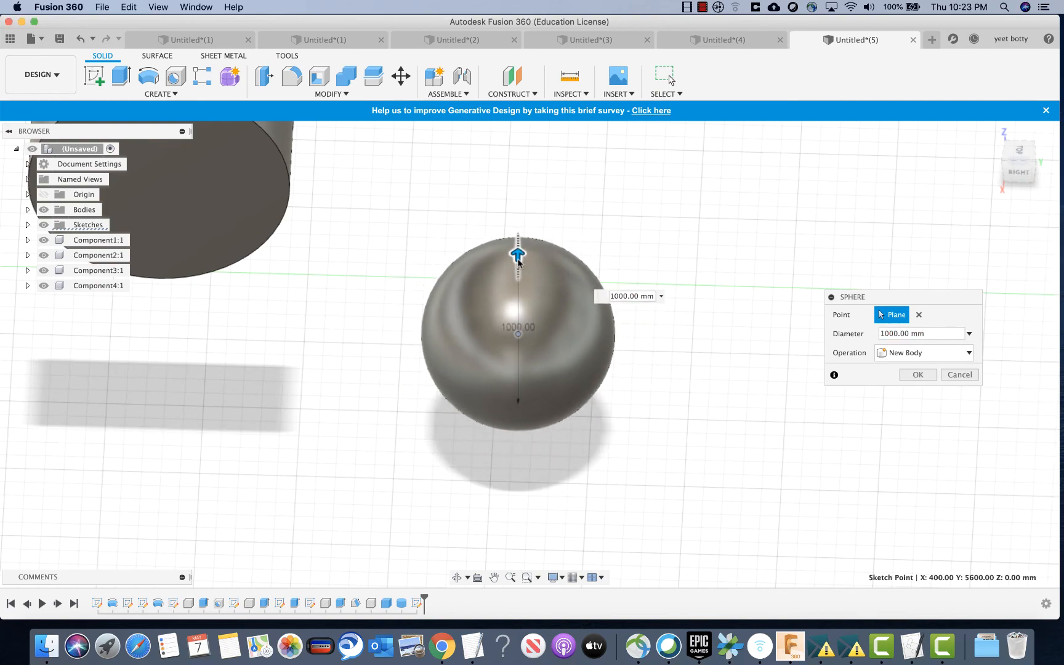
{"action": "middle_click_drag", "start_coordinate": [732, 225], "coordinate": [776, 193], "text": "shift"}
{"action": "left_click_drag", "start_coordinate": [518, 280], "coordinate": [518, 308]}
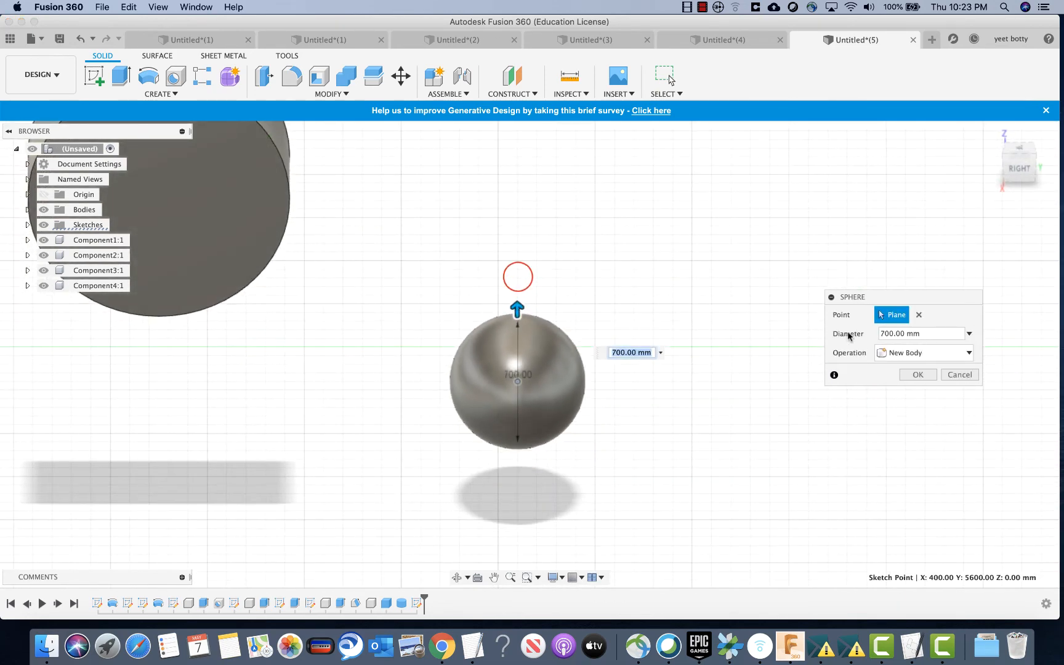
{"action": "left_click", "coordinate": [924, 375]}
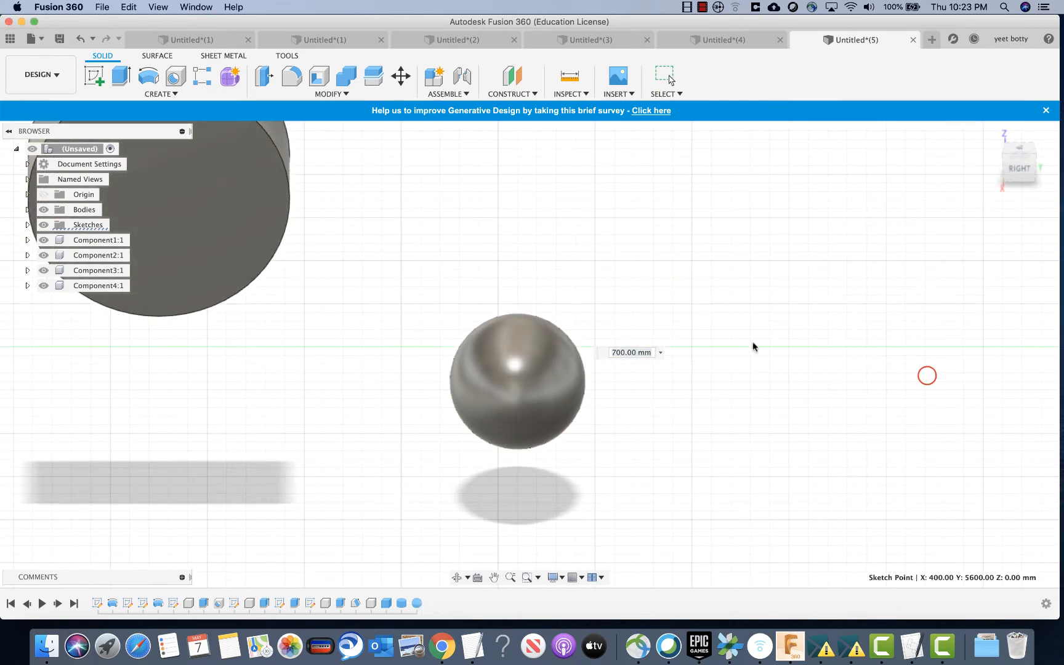
Begin a Coil on the YZ plane beside the sphere, with a base circle about 901 mm in diameter.
{"action": "left_click", "coordinate": [184, 94]}
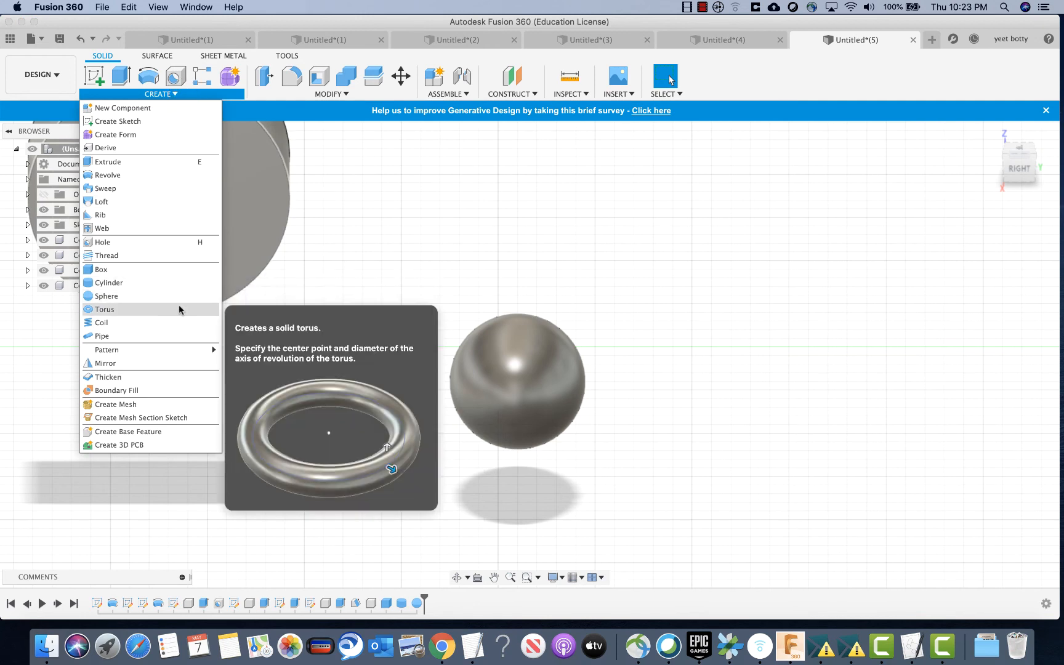
{"action": "left_click", "coordinate": [172, 322]}
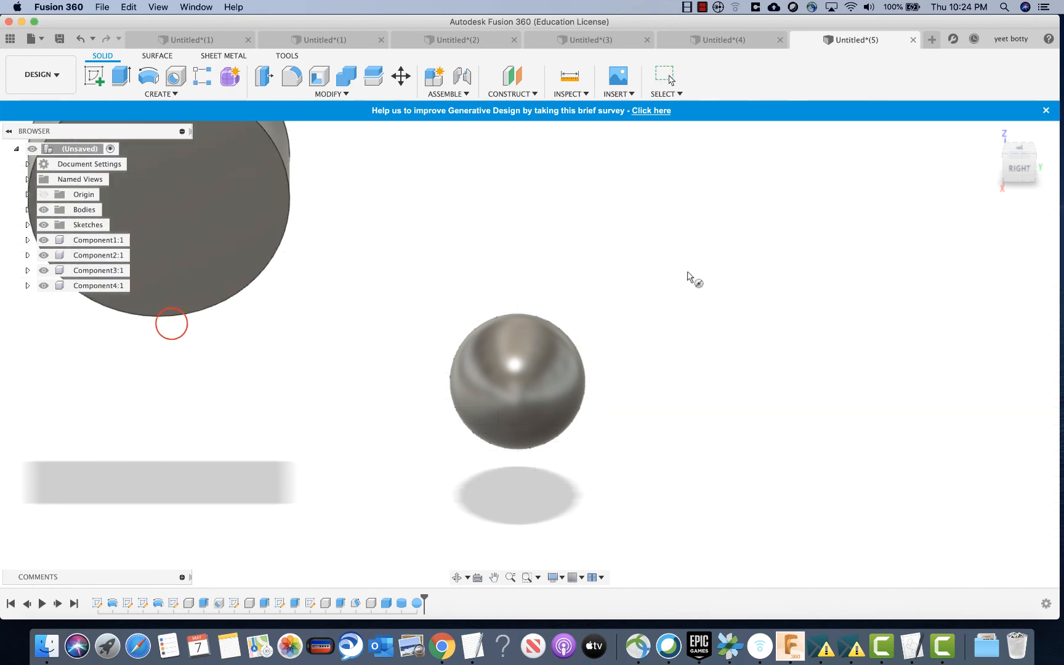
{"action": "left_click", "coordinate": [685, 252]}
{"action": "left_click", "coordinate": [709, 286]}
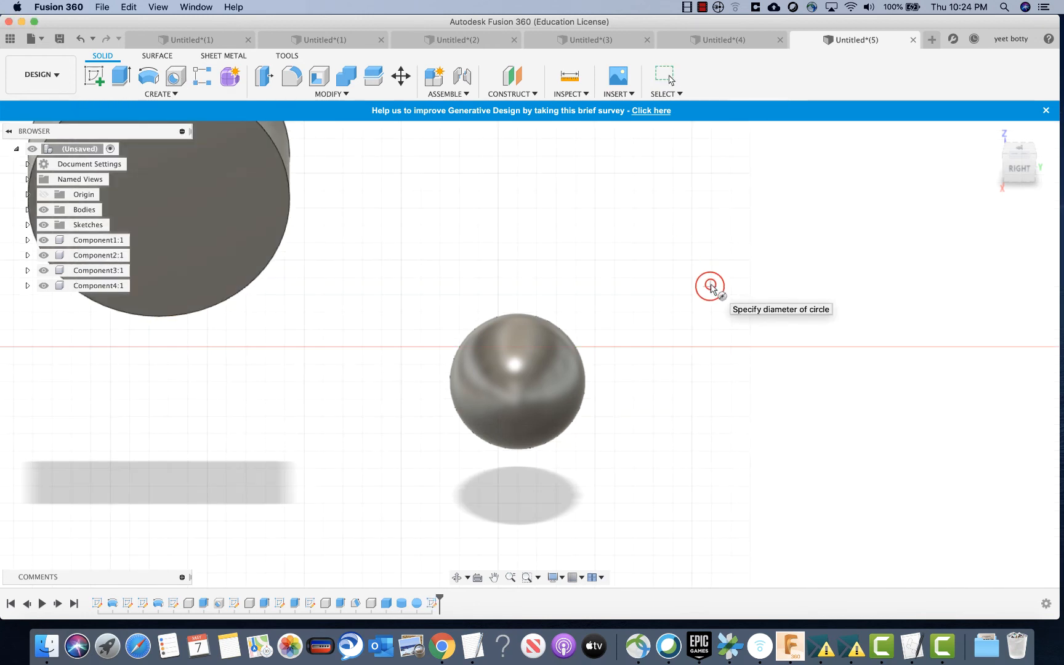
{"action": "left_click", "coordinate": [669, 356]}
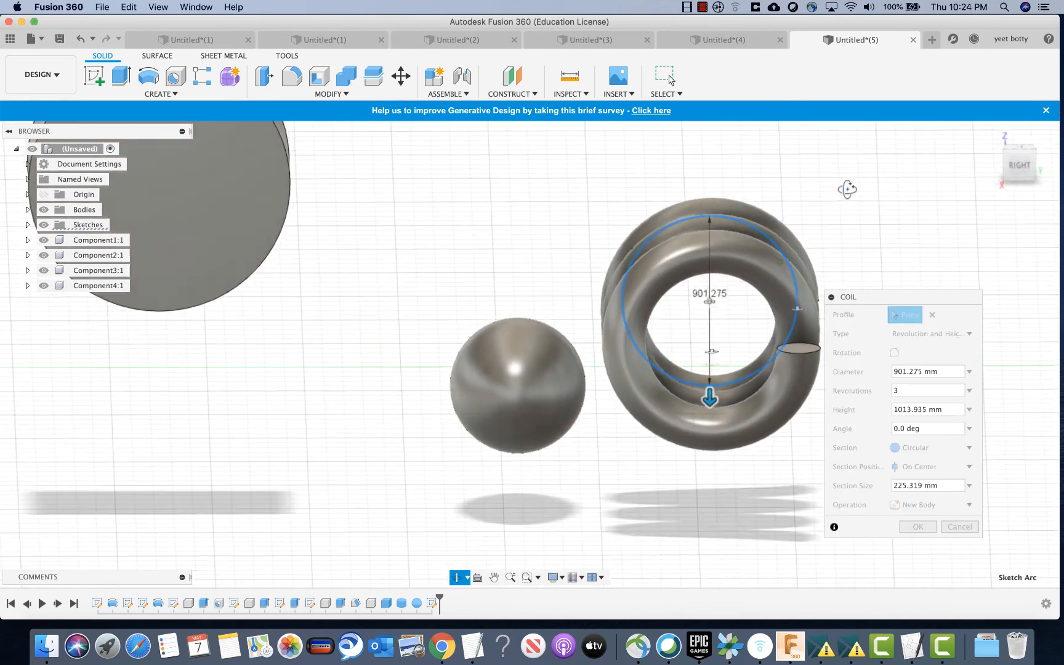
Set the coil to 900 mm diameter and 1100 mm height with 3 revolutions, and create it as a new body.
{"action": "left_click_drag", "start_coordinate": [711, 407], "coordinate": [710, 435]}
{"action": "left_click_drag", "start_coordinate": [707, 529], "coordinate": [712, 452]}
{"action": "middle_click_drag", "start_coordinate": [486, 234], "coordinate": [495, 296], "text": "shift"}
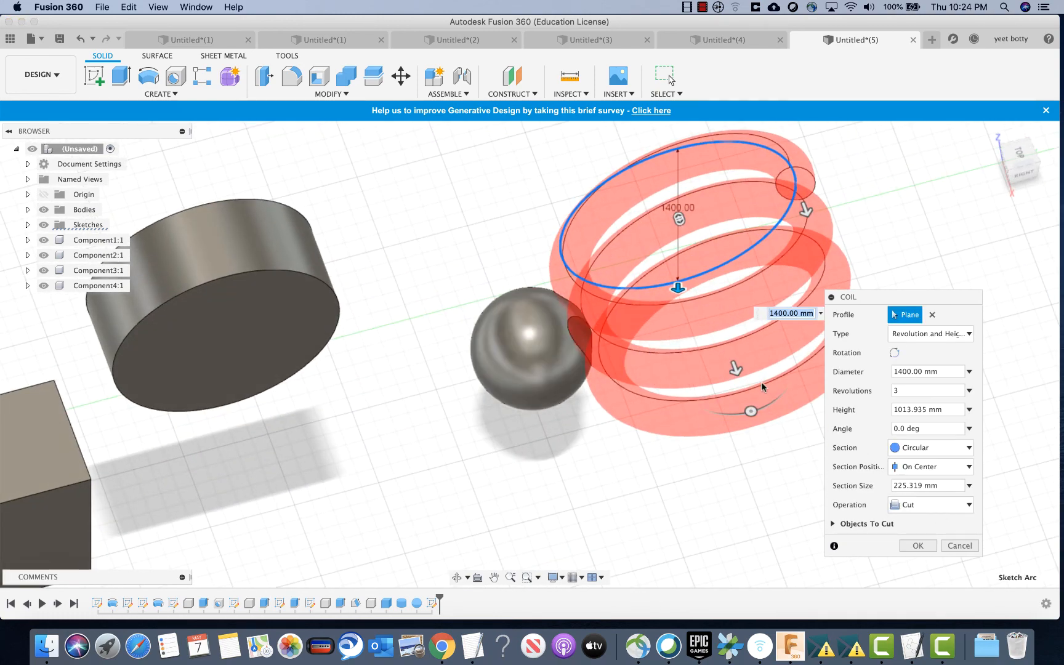
{"action": "mouse_move", "coordinate": [737, 369]}
{"action": "left_mouse_down"}
{"action": "mouse_move", "coordinate": [738, 350]}
{"action": "mouse_move", "coordinate": [742, 382]}
{"action": "left_mouse_up"}
{"action": "left_click_drag", "start_coordinate": [678, 288], "coordinate": [678, 269]}
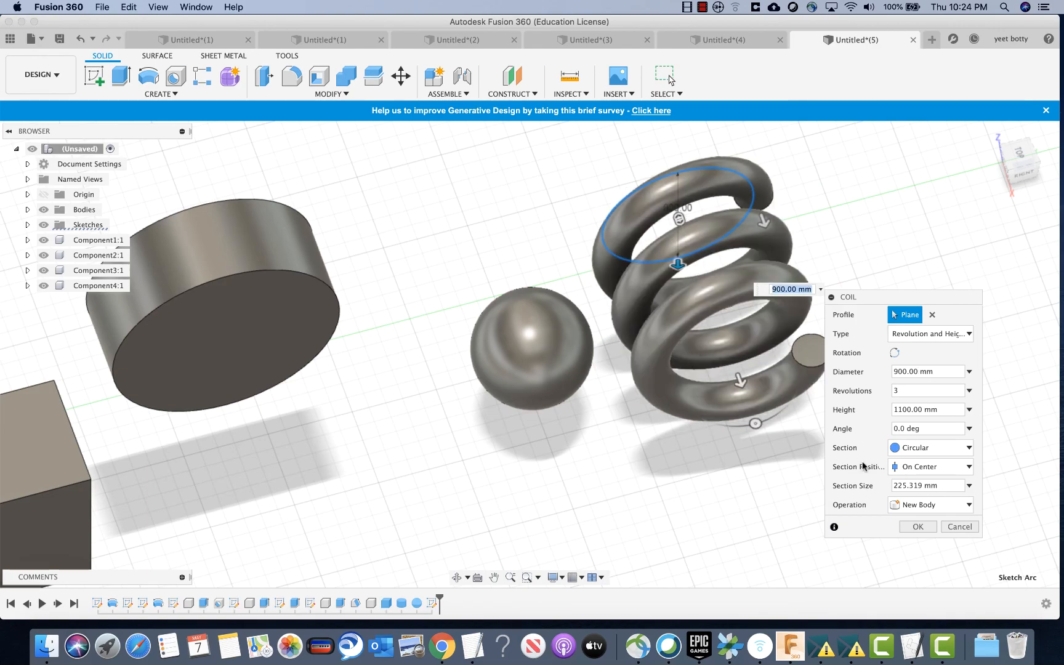
{"action": "left_click", "coordinate": [916, 525]}
Examine the finished coil from its end and review it alongside the sphere, cylinder and box primitives.
{"action": "middle_click_drag", "start_coordinate": [743, 449], "coordinate": [725, 396], "text": "shift"}
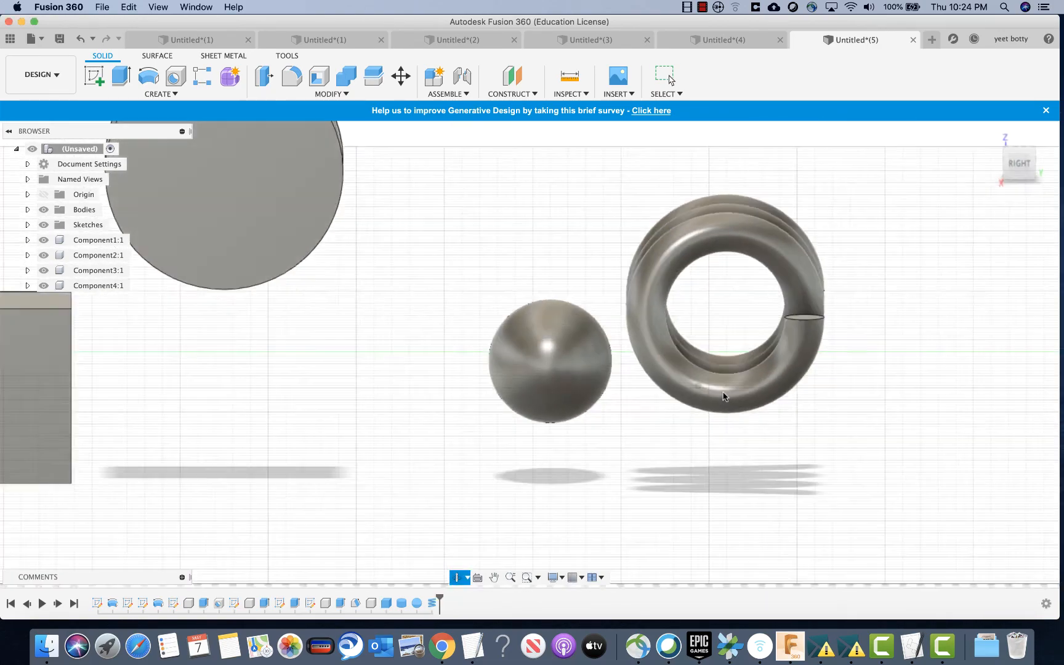
{"action": "scroll", "coordinate": [527, 292], "scroll_direction": "up", "scroll_amount": 4}
{"action": "left_click", "coordinate": [186, 95]}
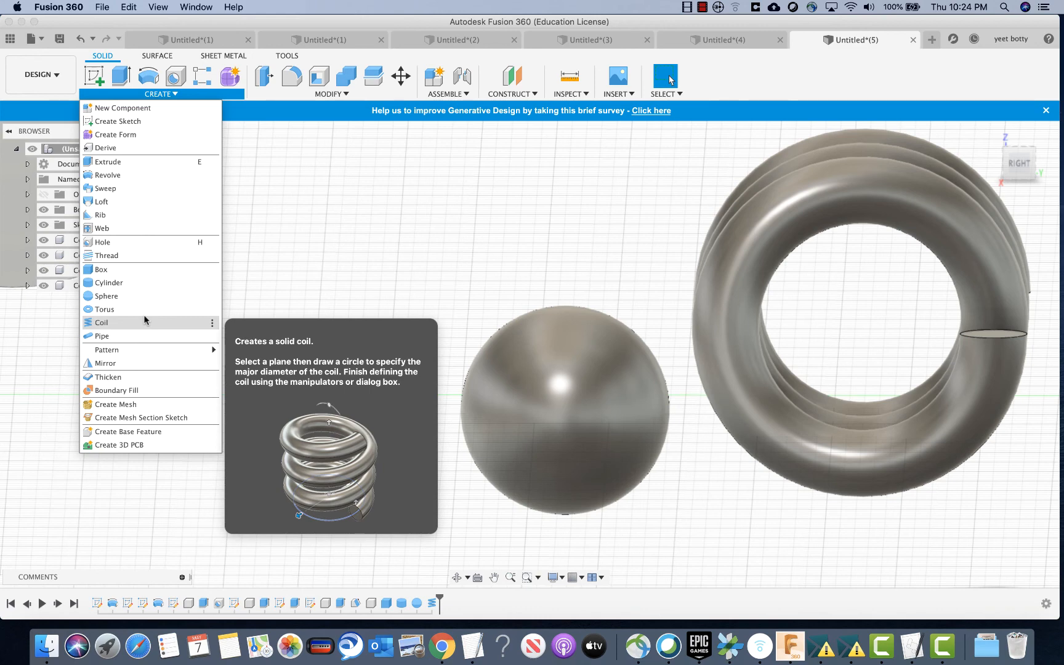
{"action": "left_click", "coordinate": [333, 206]}
{"action": "middle_click_drag", "start_coordinate": [333, 206], "coordinate": [449, 361]}
{"action": "scroll", "coordinate": [511, 273], "scroll_direction": "down", "scroll_amount": 5}
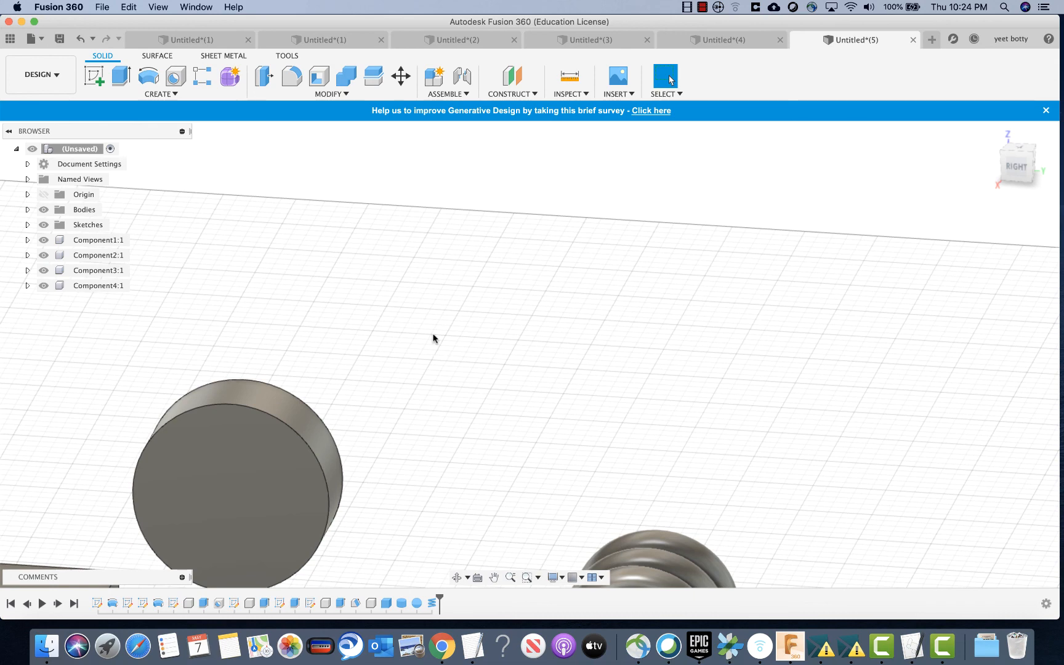
{"action": "middle_click_drag", "start_coordinate": [433, 337], "coordinate": [583, 197]}
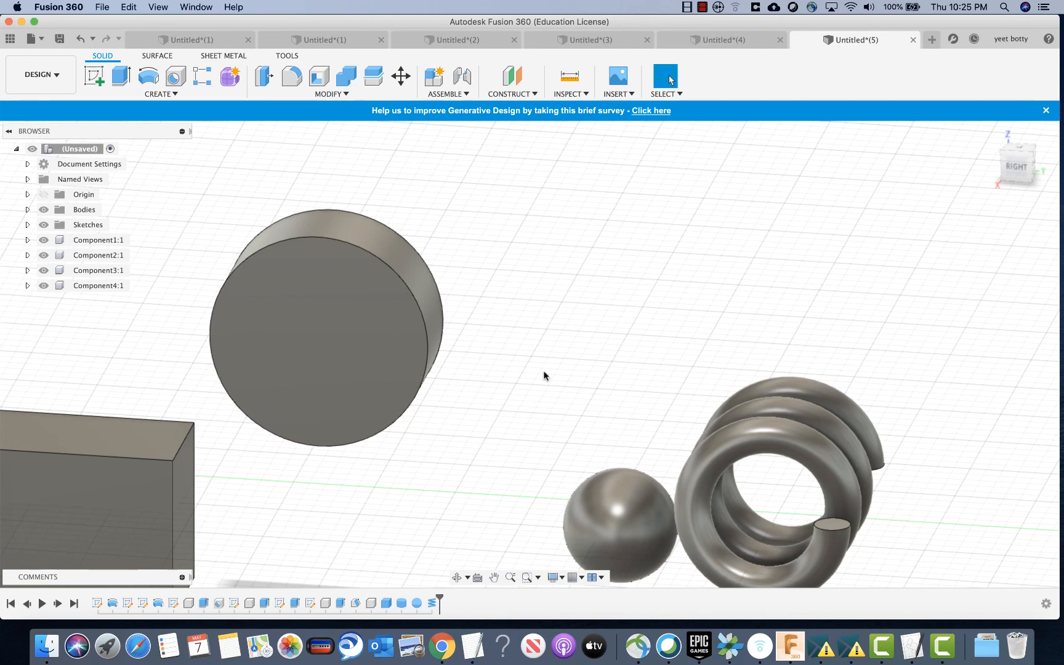
{"action": "scroll", "coordinate": [468, 325], "scroll_direction": "down", "scroll_amount": 5}
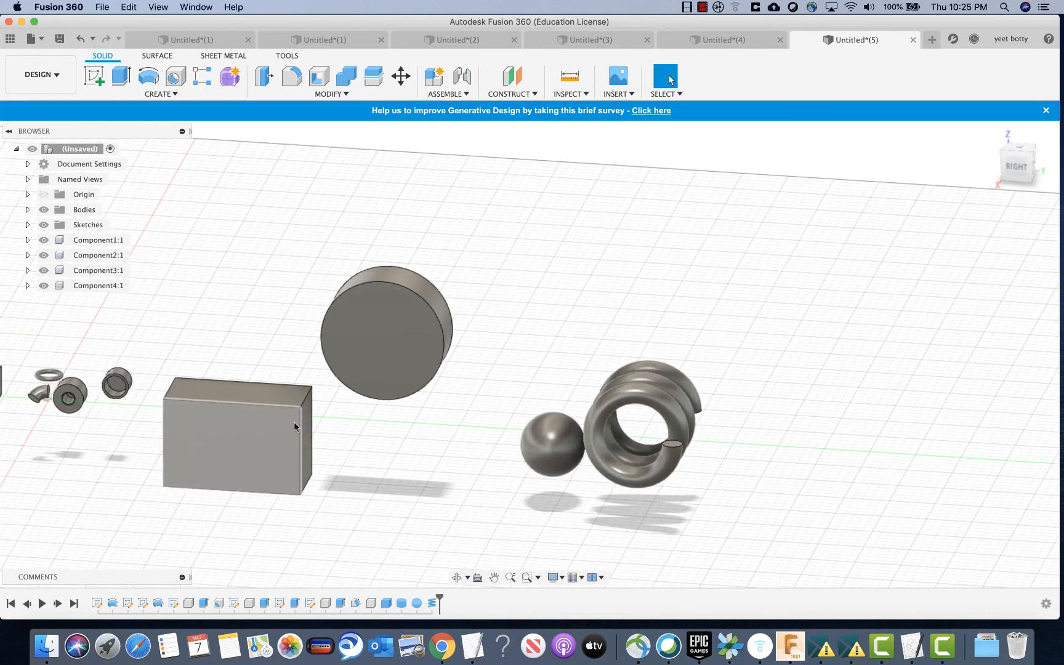
{"action": "scroll", "coordinate": [643, 295], "scroll_direction": "up", "scroll_amount": 5}
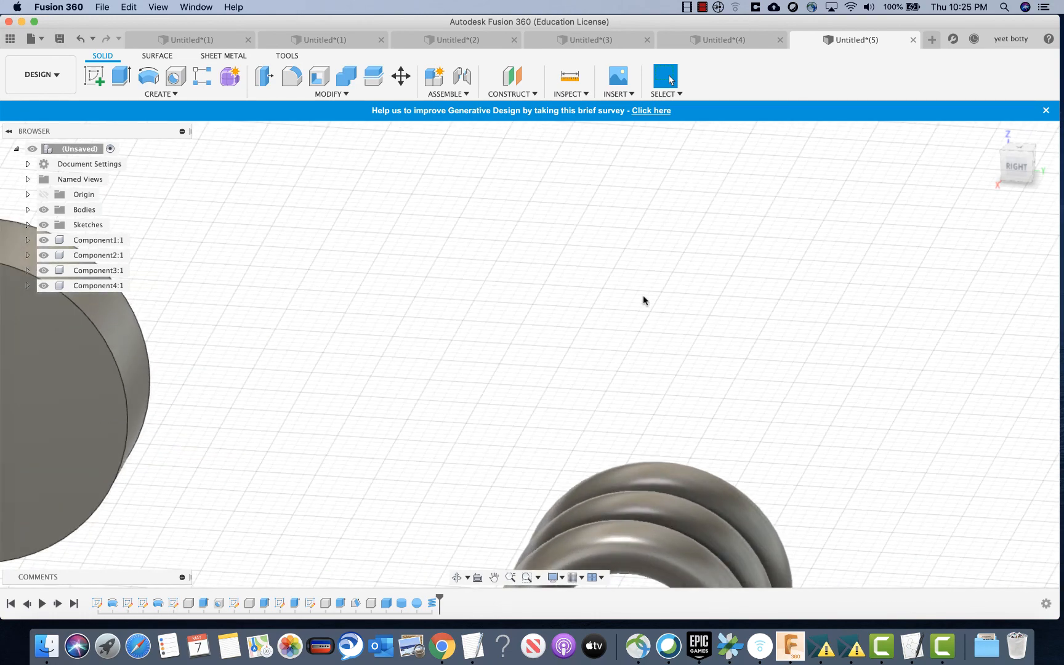
{"action": "scroll", "coordinate": [558, 446], "scroll_direction": "down", "scroll_amount": 5}
{"action": "scroll", "coordinate": [558, 438], "scroll_direction": "up", "scroll_amount": 3}
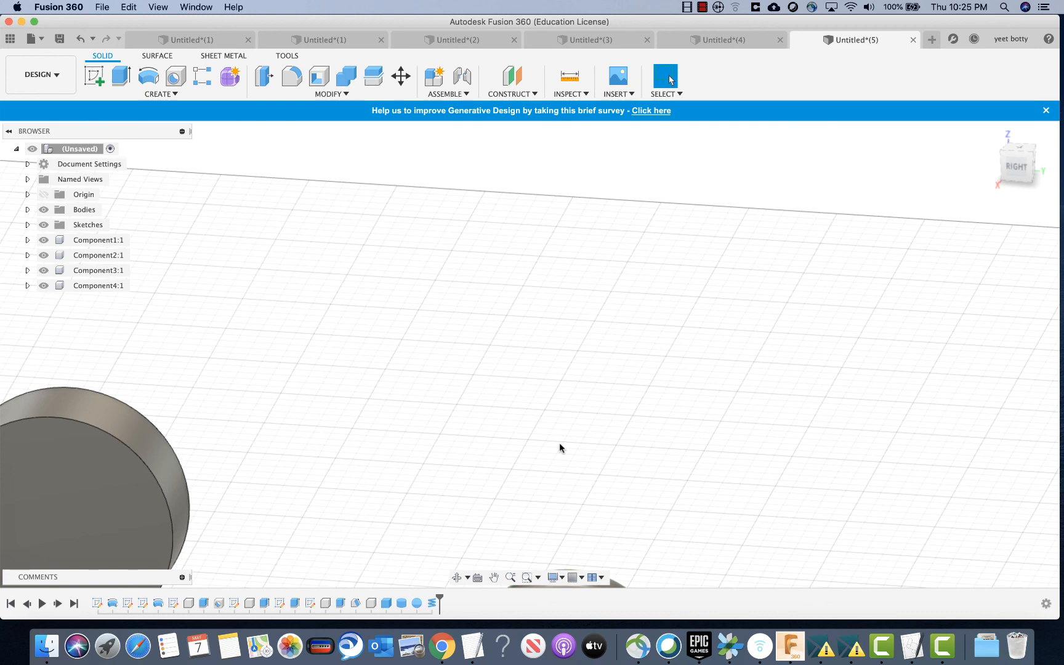
{"action": "left_click", "coordinate": [702, 7]}
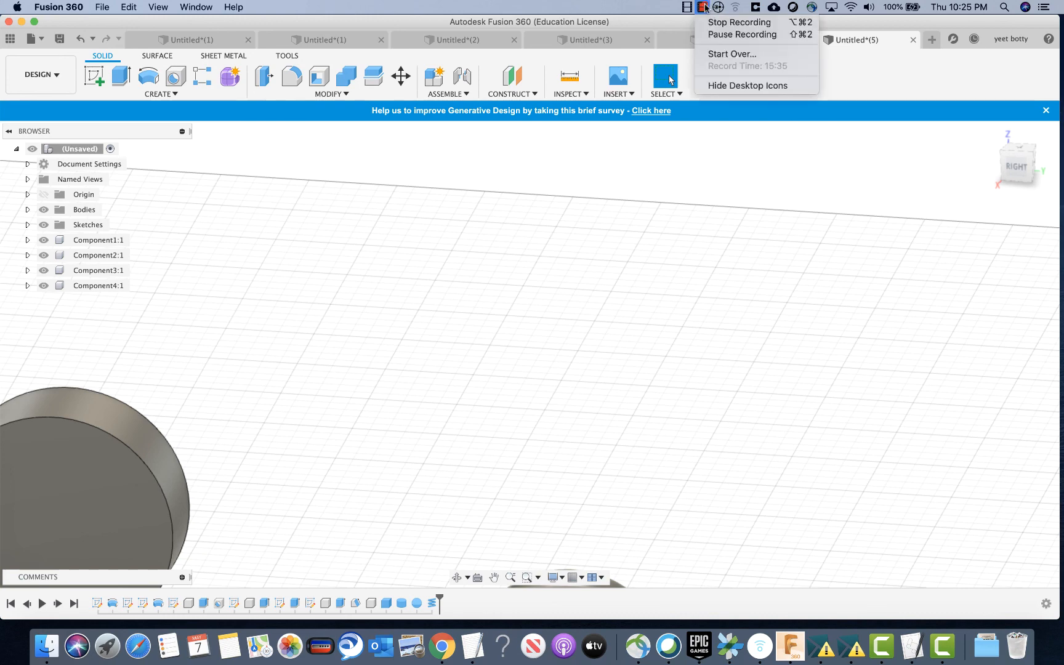
{"action": "left_click", "coordinate": [717, 36]}
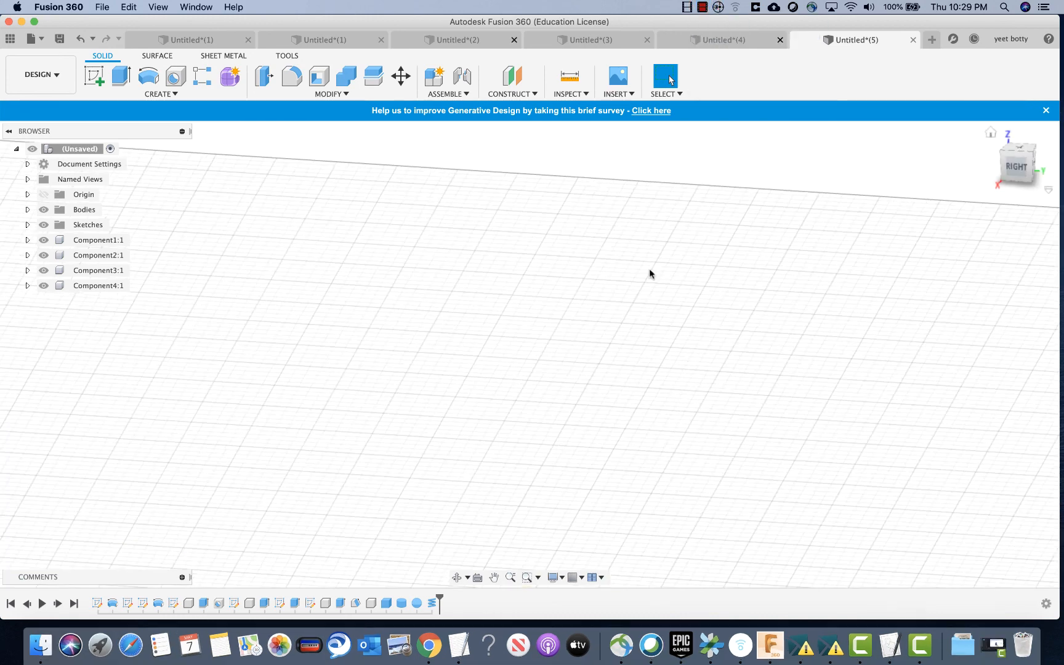